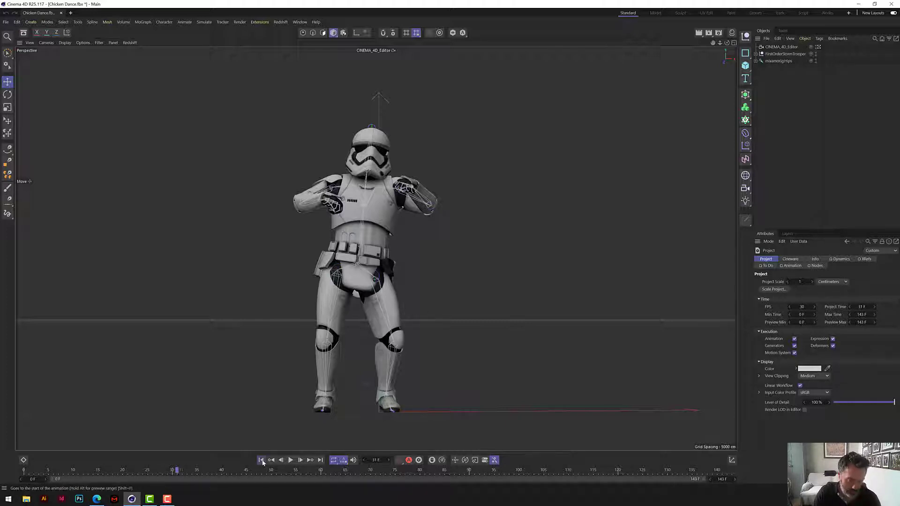
- Play the stormtrooper's dance animation from its first frame, pausing it along the way, and view the rigged character from the side
{"action": "left_click", "coordinate": [261, 460]}
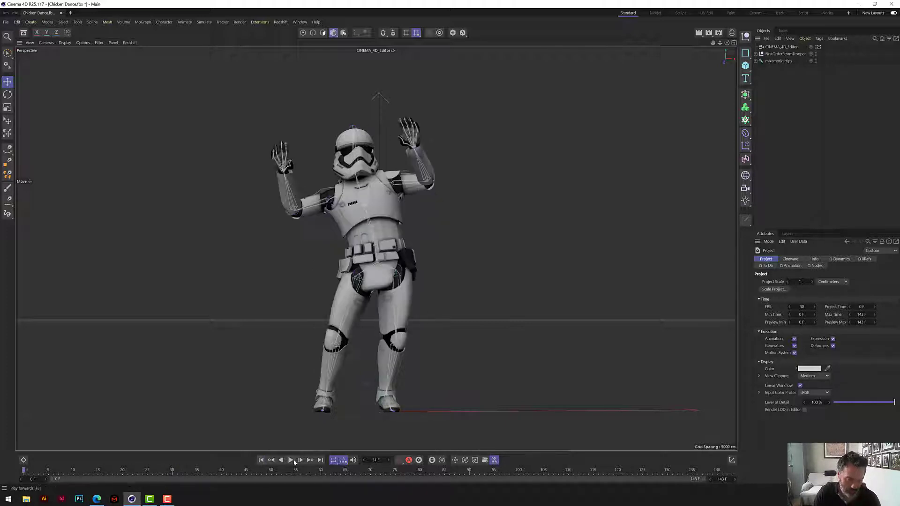
{"action": "left_click", "coordinate": [291, 461]}
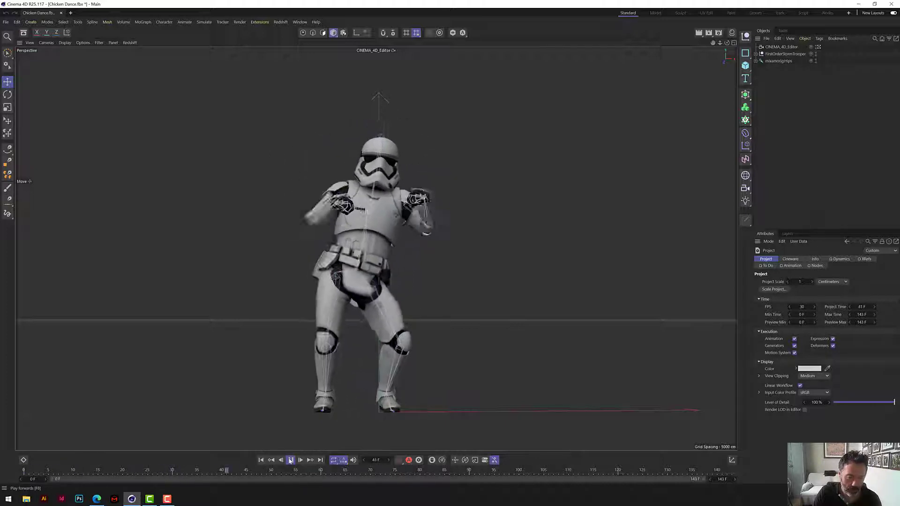
{"action": "left_click", "coordinate": [291, 460]}
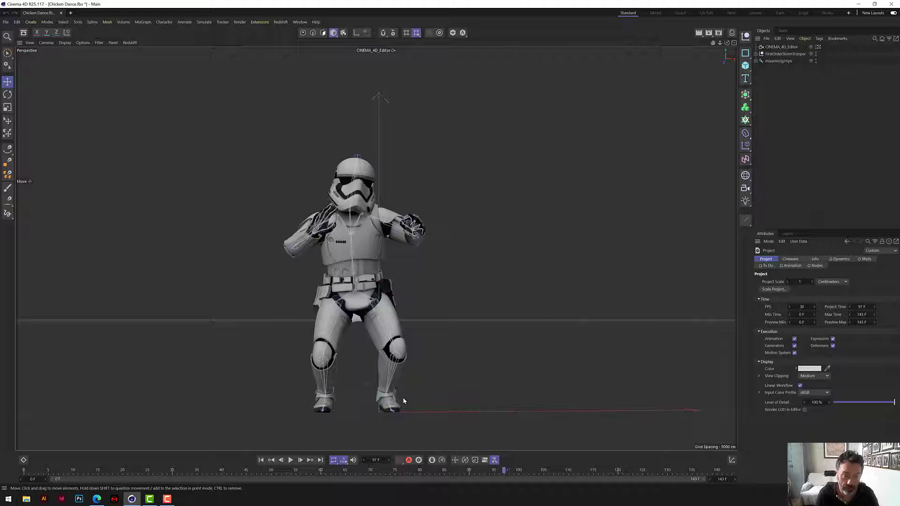
{"action": "left_click", "coordinate": [291, 460]}
{"action": "left_click", "coordinate": [292, 461]}
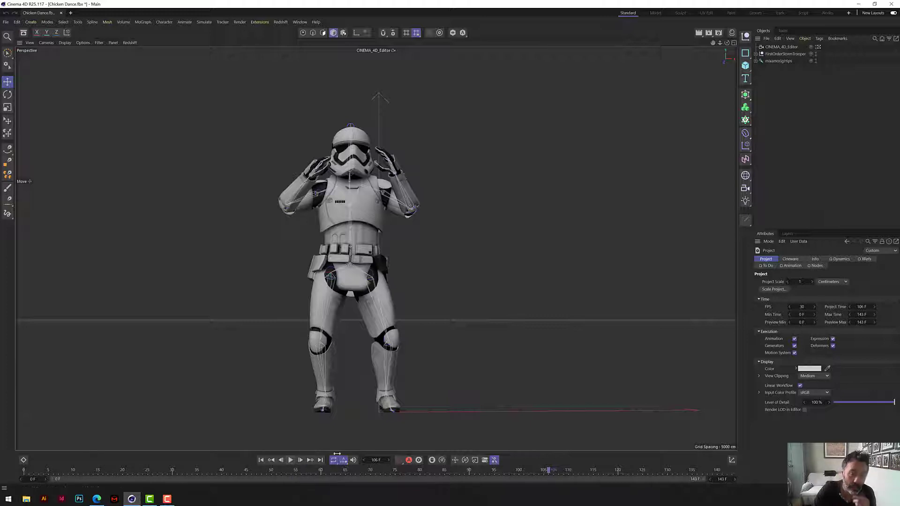
{"action": "left_click_drag", "start_coordinate": [376, 248], "coordinate": [541, 187], "text": "alt"}
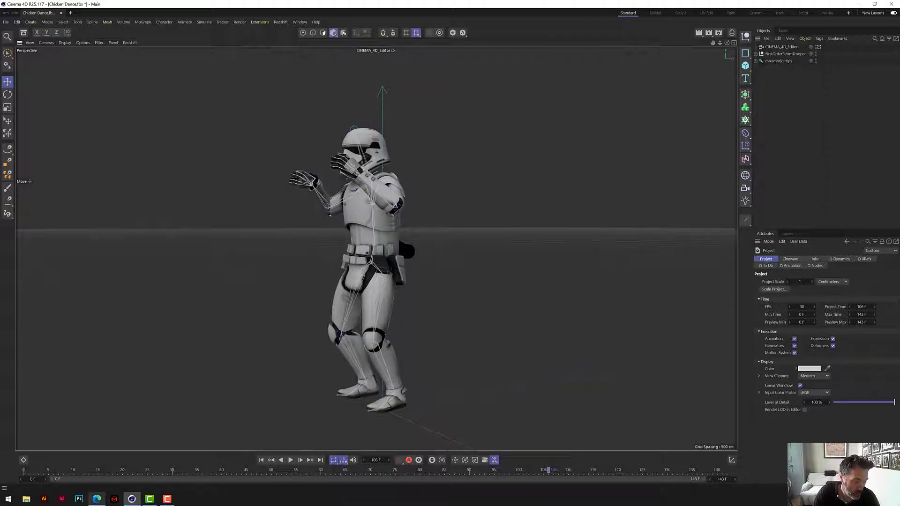
- Switch to Mixamo in the browser, turn the stormtrooper preview to face forward, and search the animations for "walk"
{"action": "left_click", "coordinate": [101, 500]}
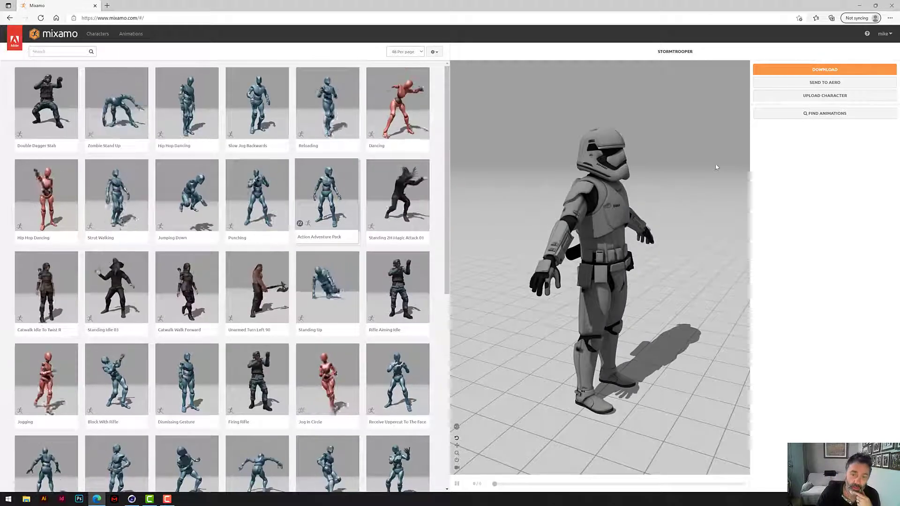
{"action": "left_click_drag", "start_coordinate": [746, 202], "coordinate": [668, 201]}
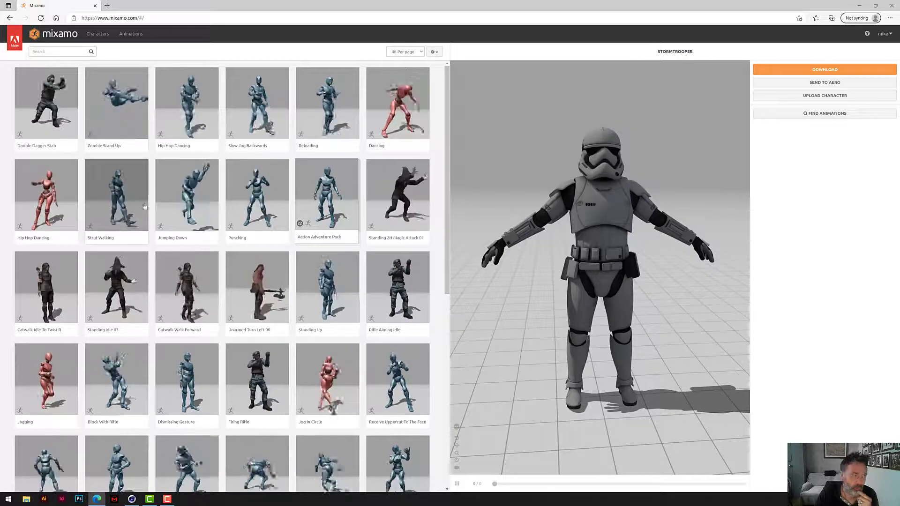
{"action": "left_click", "coordinate": [65, 52]}
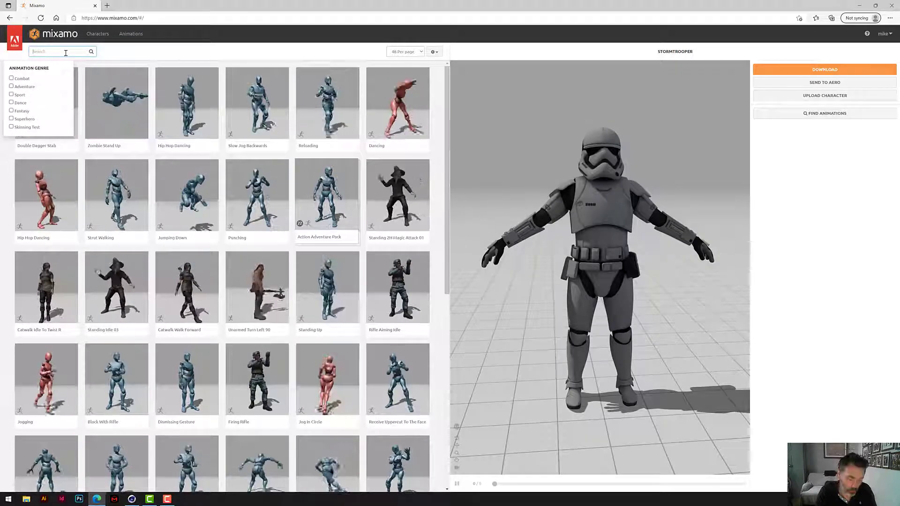
{"action": "type", "text": "walk"}
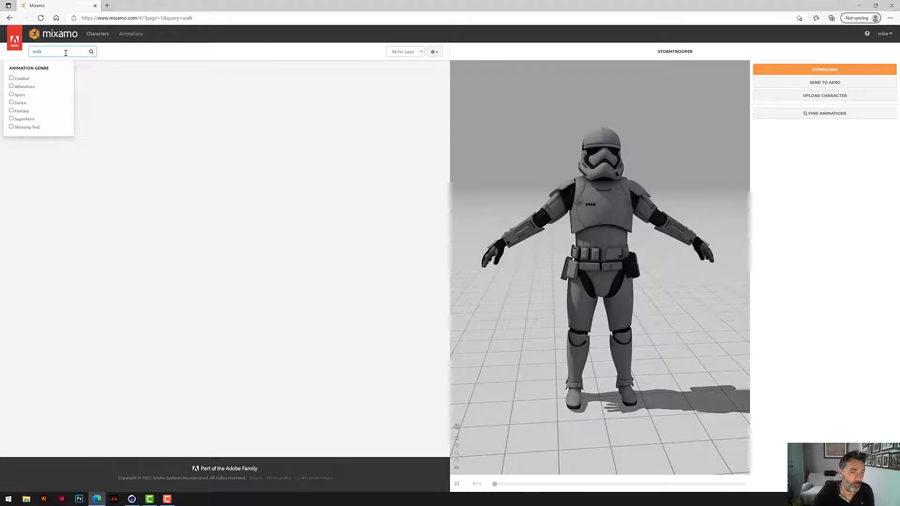
{"action": "left_click", "coordinate": [125, 59]}
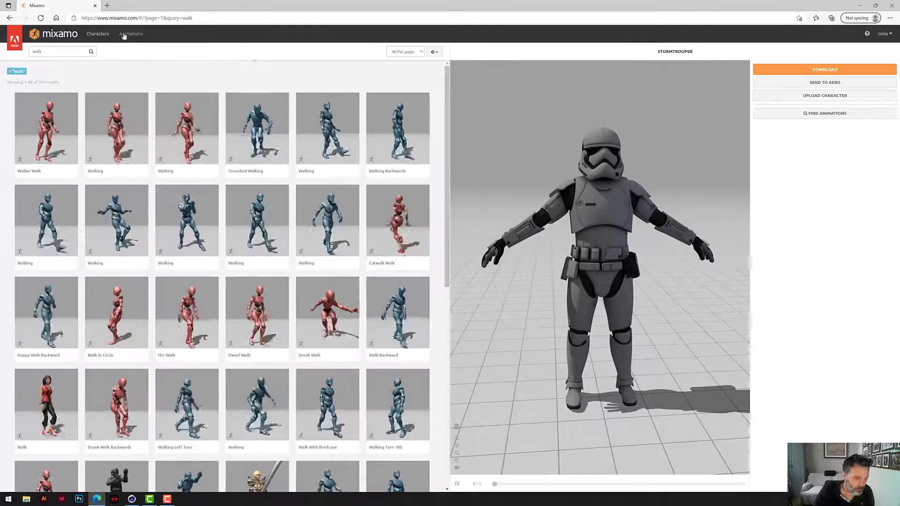
- Refine the animation search to "stop walk"
{"action": "left_click", "coordinate": [33, 50]}
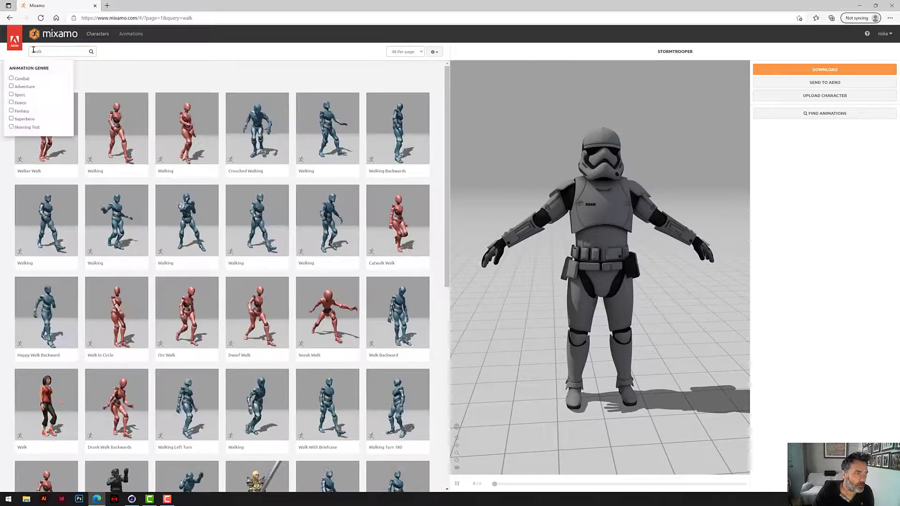
{"action": "type", "text": "stop"}
{"action": "key", "text": "Return"}
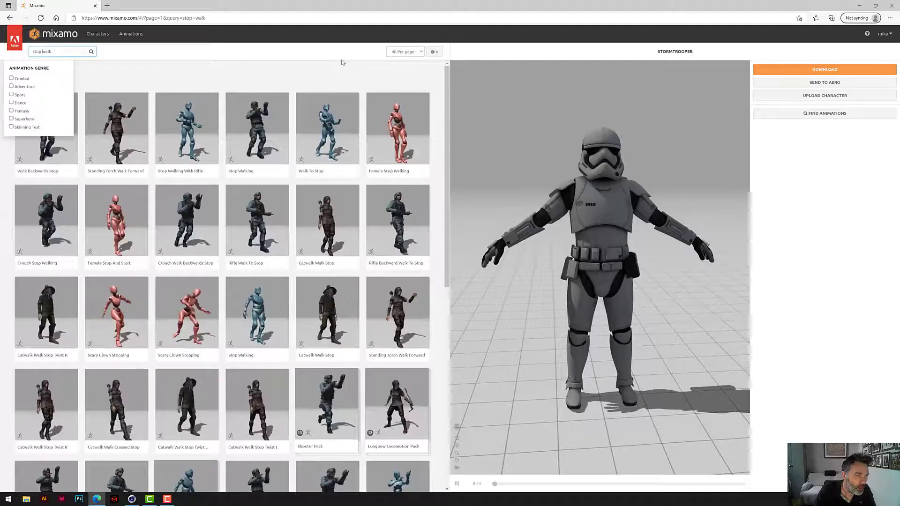
{"action": "left_click", "coordinate": [342, 67]}
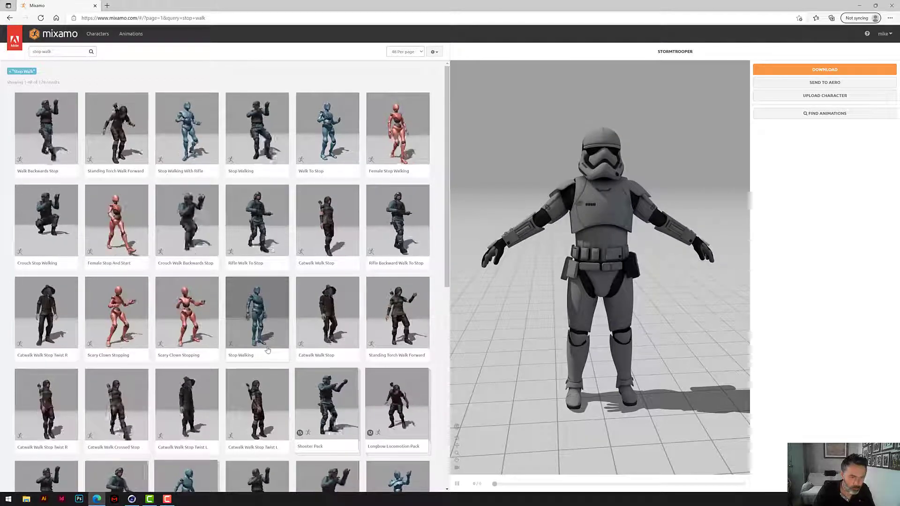
- Apply the blue figure's Stop Walking animation to the stormtrooper and download it as FBX Binary with skin at 30 frames per second
{"action": "scroll", "coordinate": [265, 341], "scroll_direction": "down", "scroll_amount": 5}
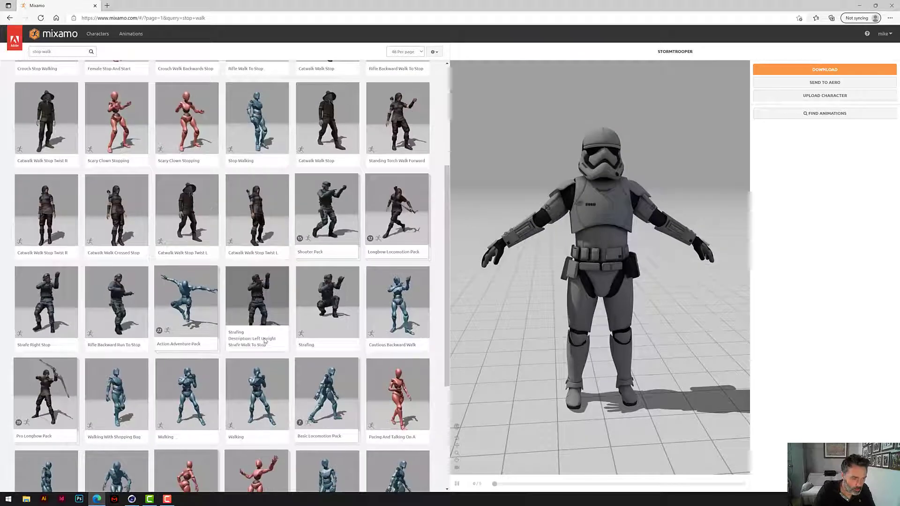
{"action": "scroll", "coordinate": [265, 341], "scroll_direction": "down", "scroll_amount": 2}
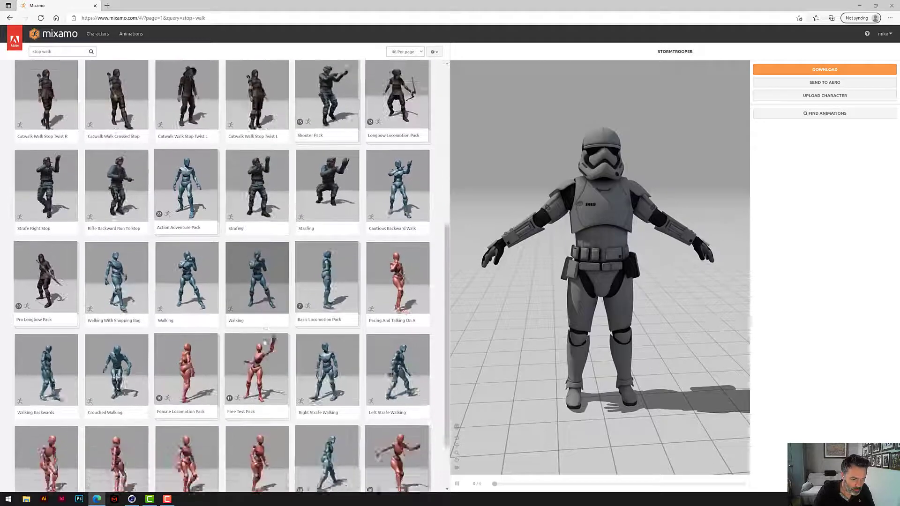
{"action": "scroll", "coordinate": [265, 341], "scroll_direction": "down", "scroll_amount": 2}
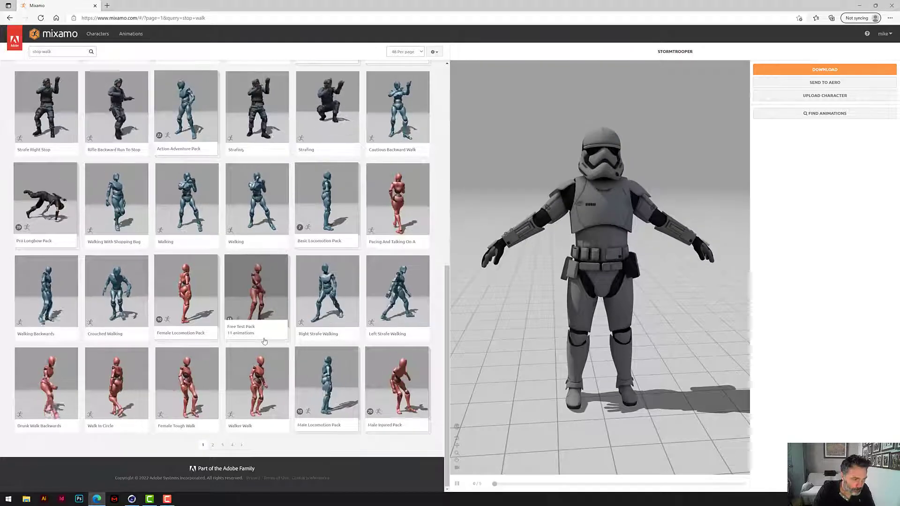
{"action": "scroll", "coordinate": [265, 341], "scroll_direction": "up", "scroll_amount": 4}
{"action": "scroll", "coordinate": [265, 341], "scroll_direction": "up", "scroll_amount": 3}
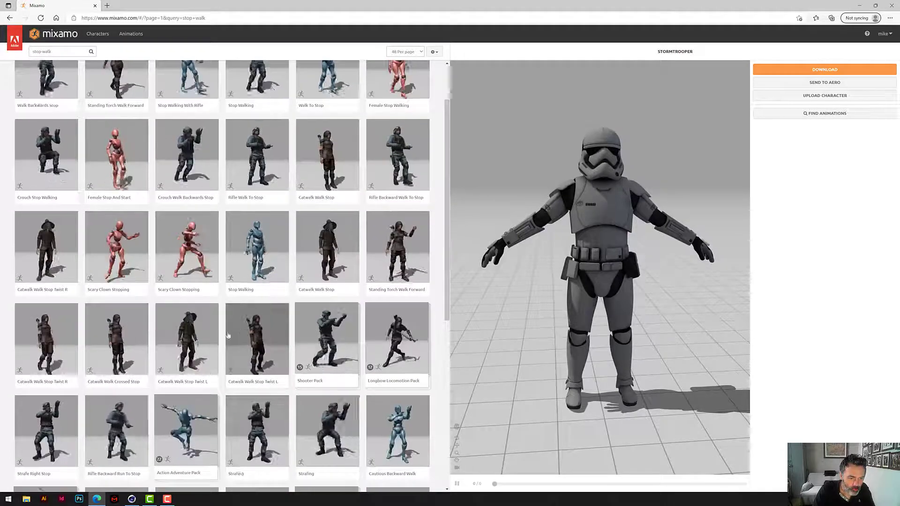
{"action": "scroll", "coordinate": [229, 334], "scroll_direction": "up", "scroll_amount": 2}
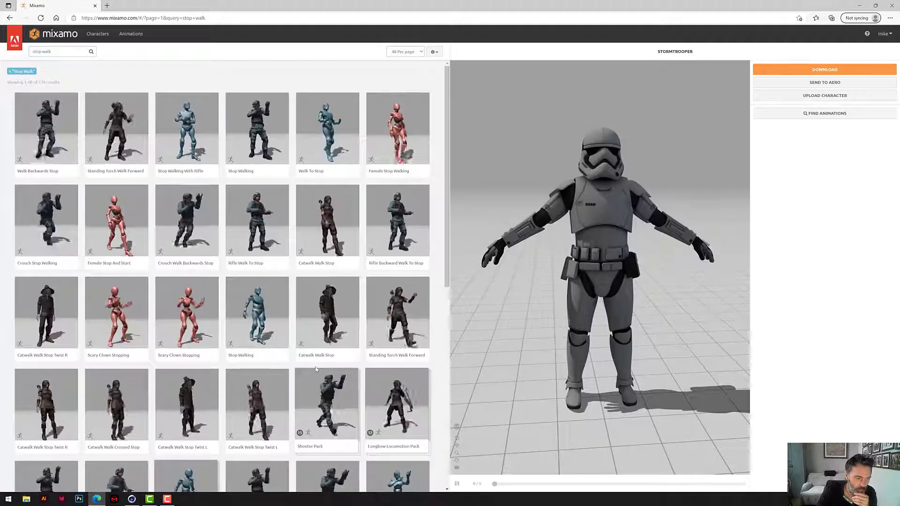
{"action": "left_click", "coordinate": [275, 327]}
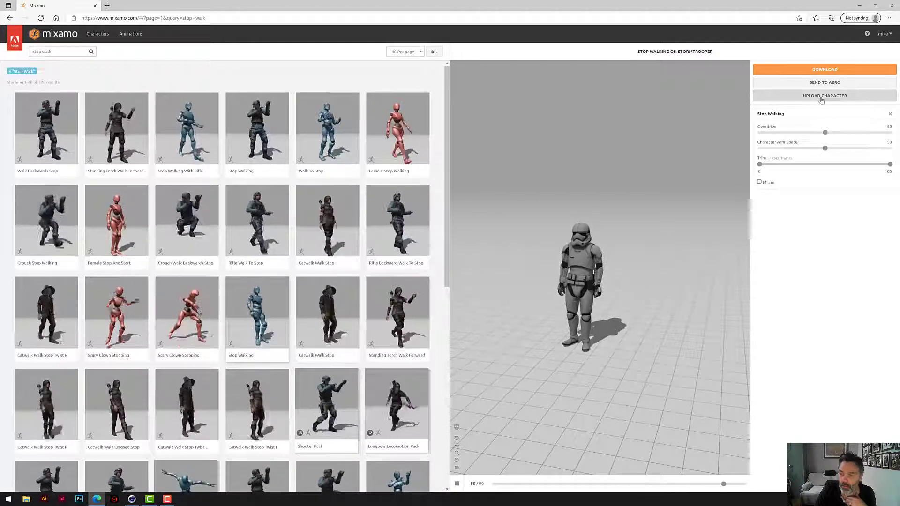
{"action": "left_click", "coordinate": [832, 73]}
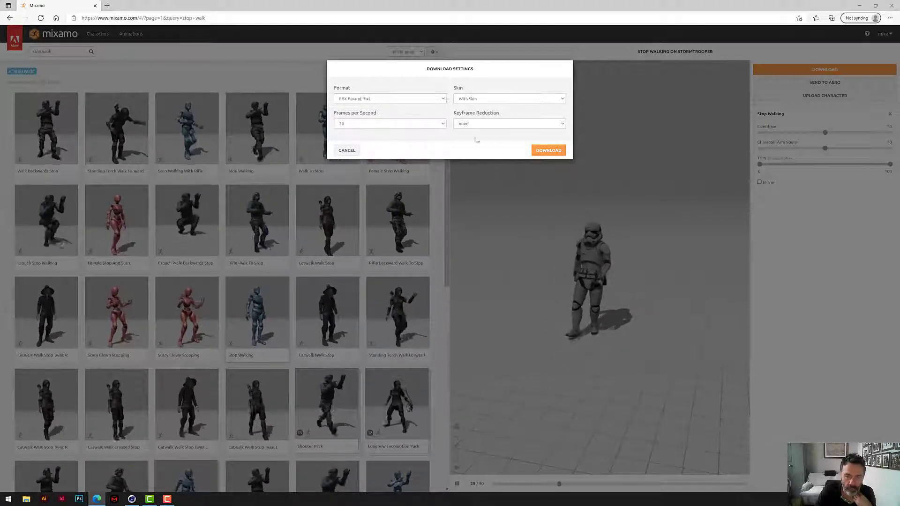
{"action": "left_click", "coordinate": [542, 151]}
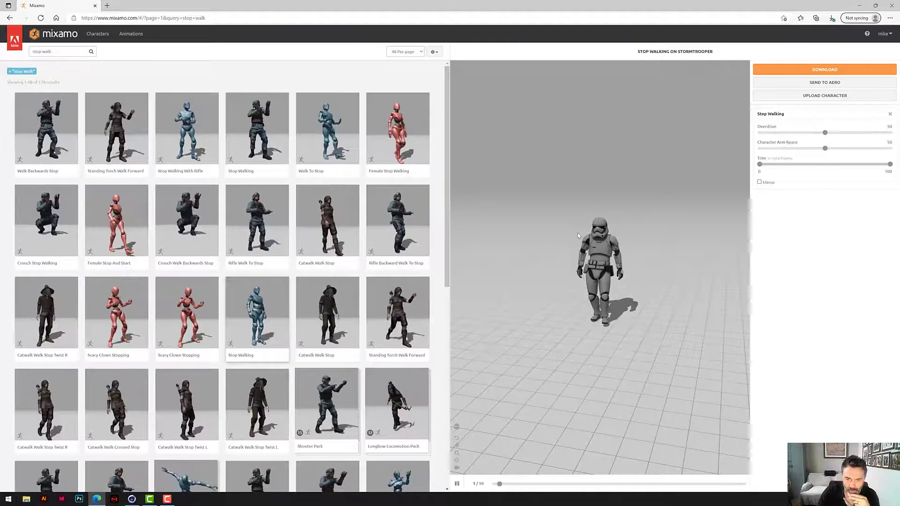
- Search for "look", apply the first Looking animation with the raised hand, and download it as FBX Binary with skin
{"action": "left_click", "coordinate": [61, 51]}
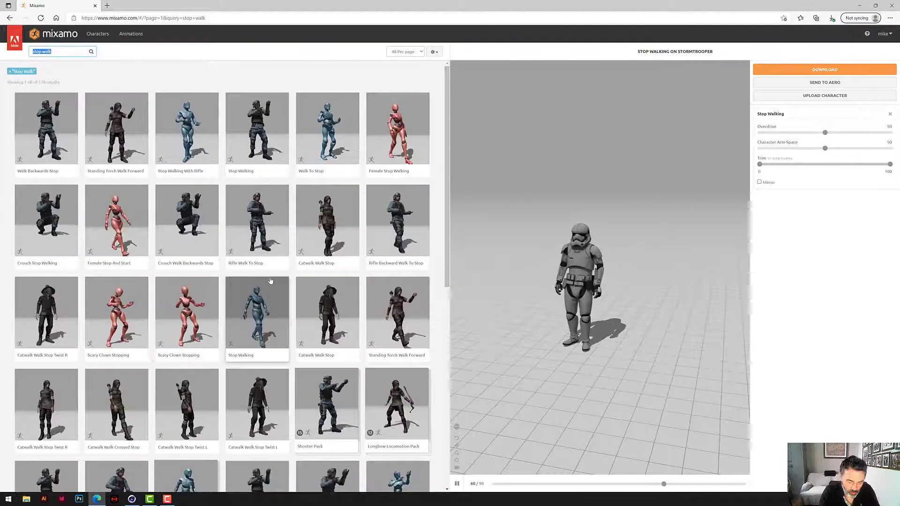
{"action": "type", "text": "look"}
{"action": "key", "text": "Return"}
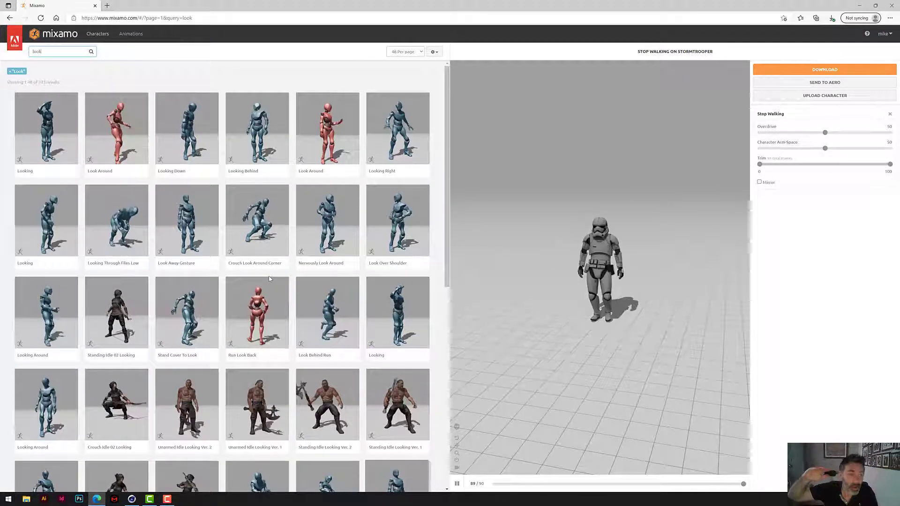
{"action": "left_click", "coordinate": [58, 138]}
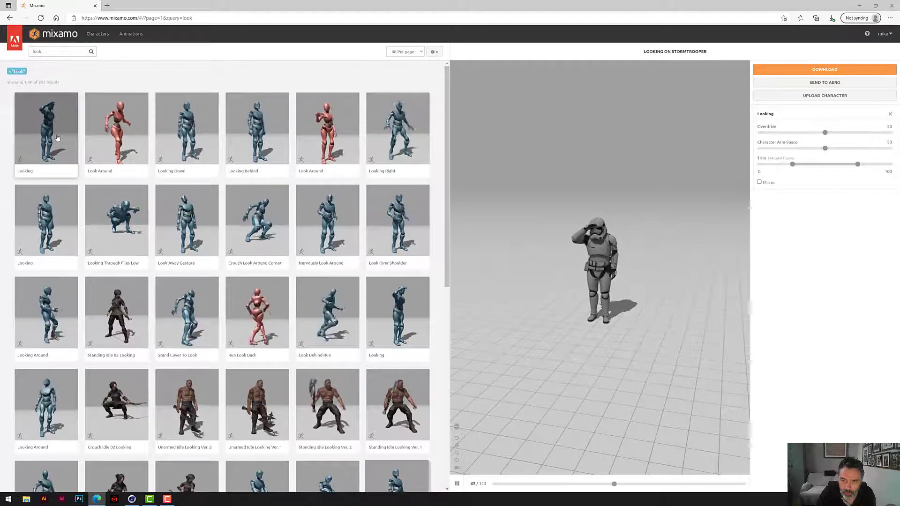
{"action": "left_click", "coordinate": [825, 70]}
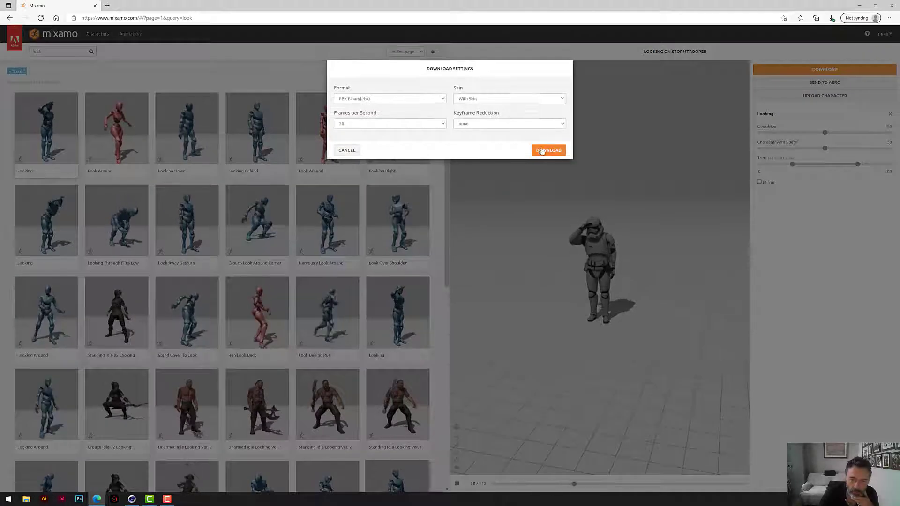
{"action": "left_click", "coordinate": [543, 150]}
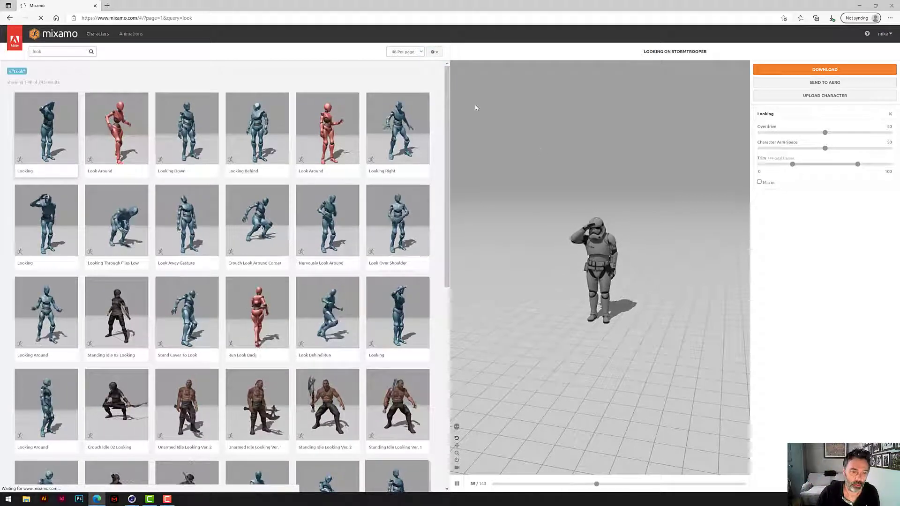
- Apply the Look Over Shoulder animation to the stormtrooper and download it as FBX Binary with skin and no keyframe reduction
{"action": "left_click", "coordinate": [395, 227]}
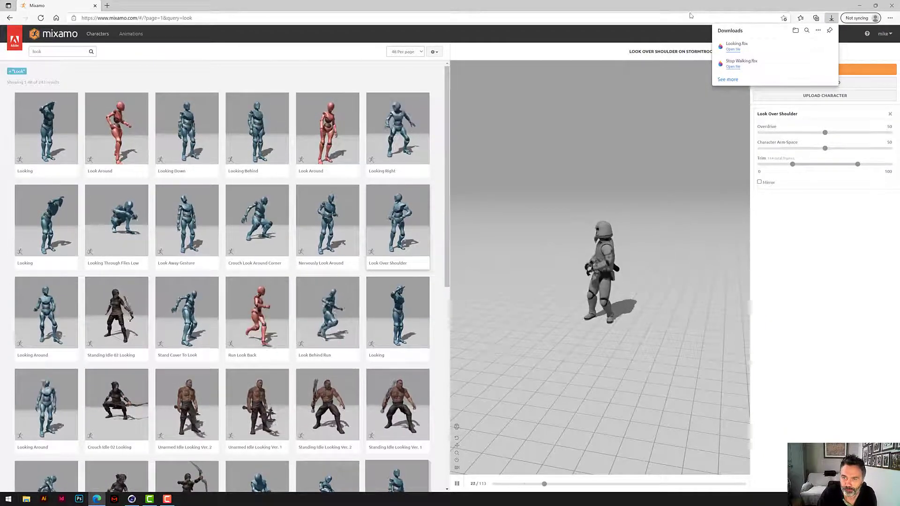
{"action": "left_click", "coordinate": [837, 71]}
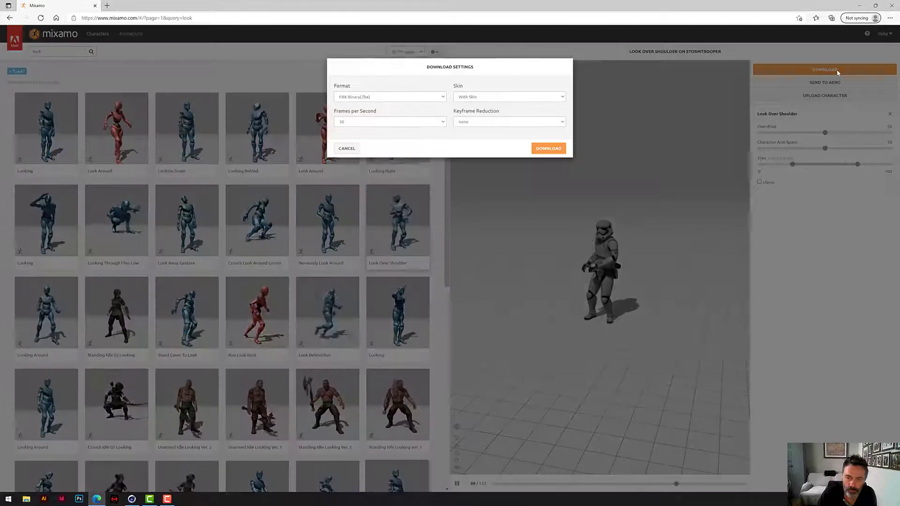
{"action": "left_click", "coordinate": [555, 150]}
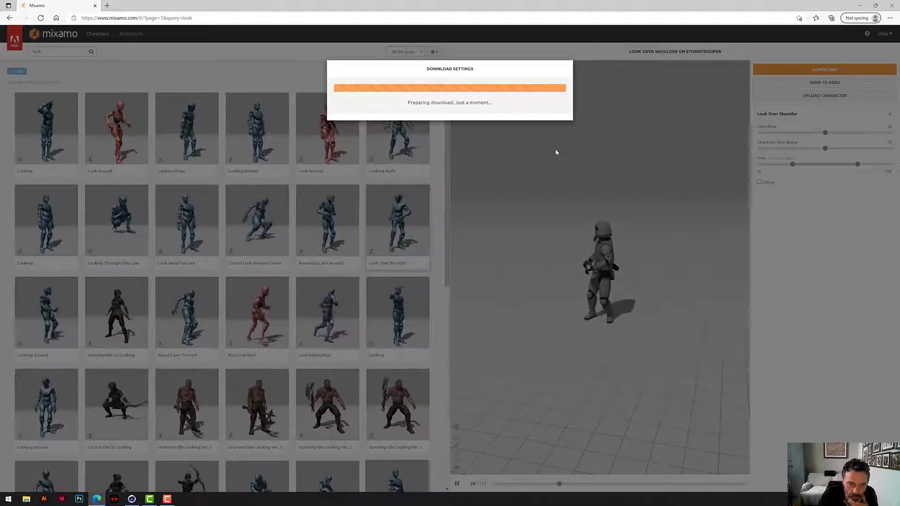
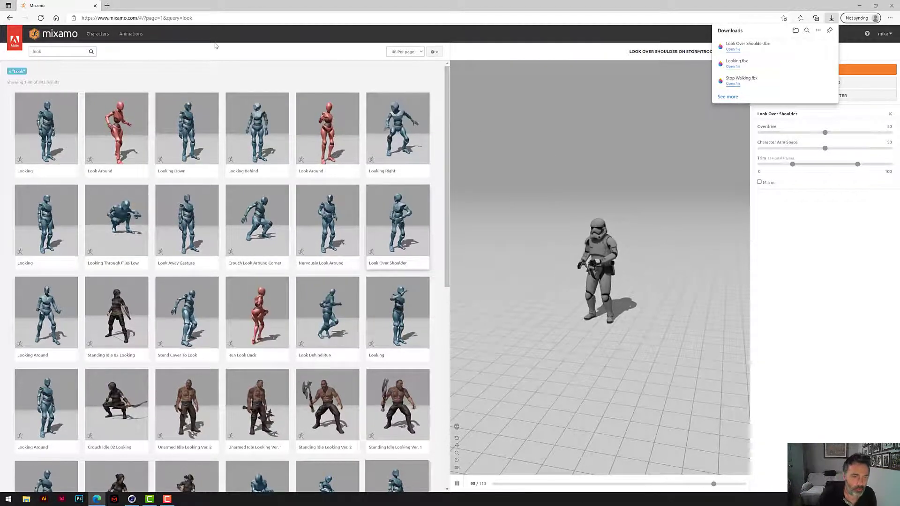
- Search the animations for "weapon"
{"action": "double_click", "coordinate": [56, 49]}
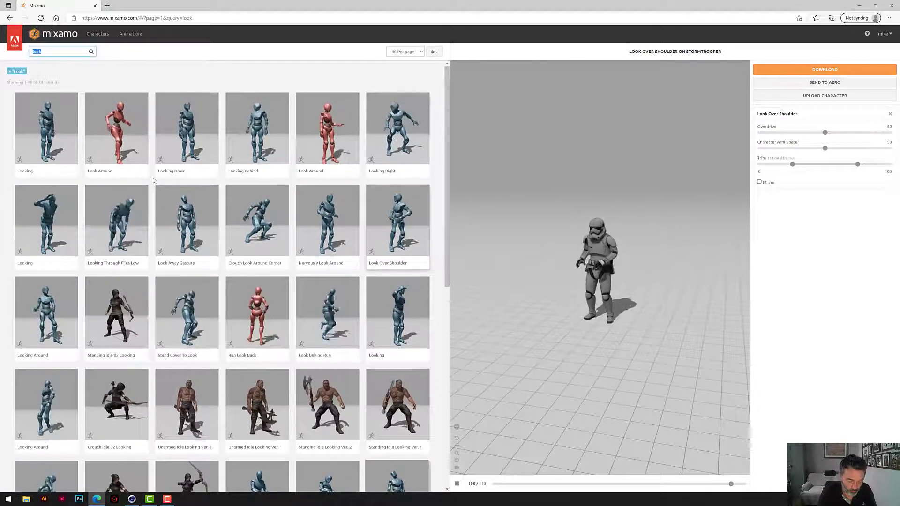
{"action": "type", "text": "weapon"}
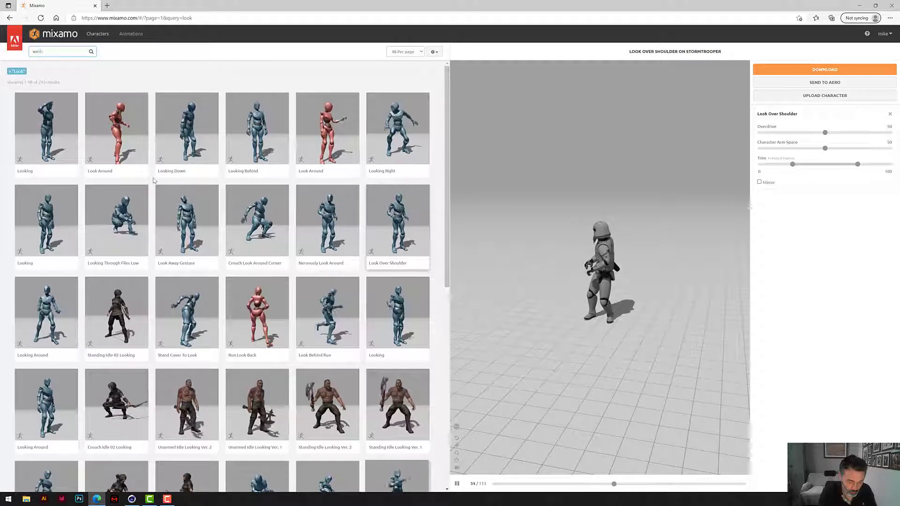
{"action": "key", "text": "Return"}
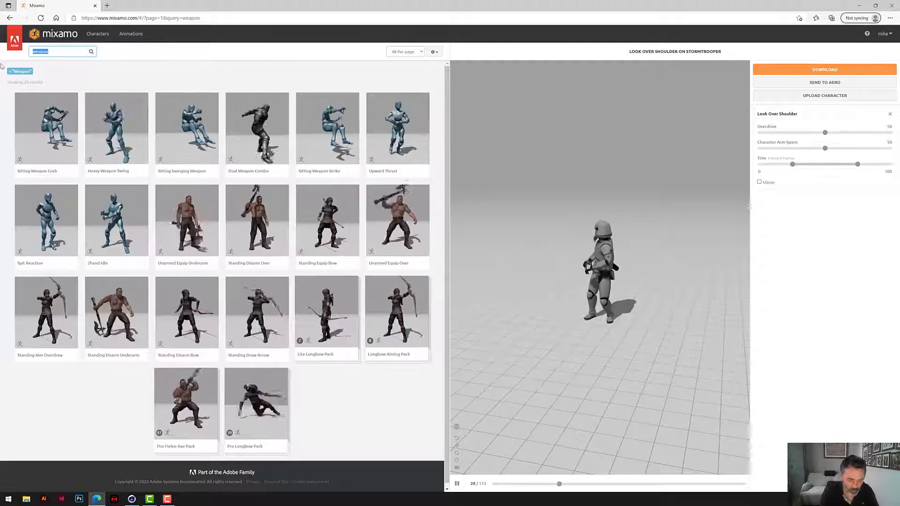
- Replace the search with "gun" and narrow it to "gun draw"
{"action": "key", "text": "Return"}
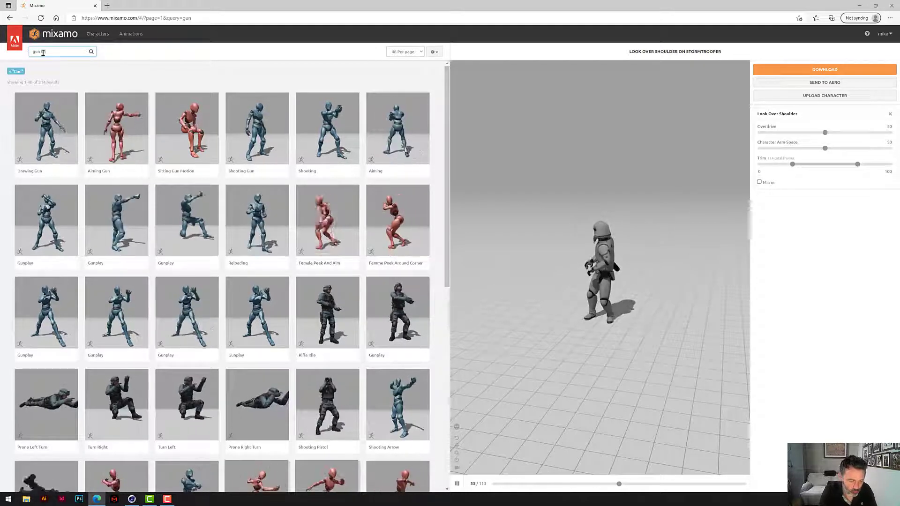
{"action": "type", "text": "draw"}
{"action": "key", "text": "Return"}
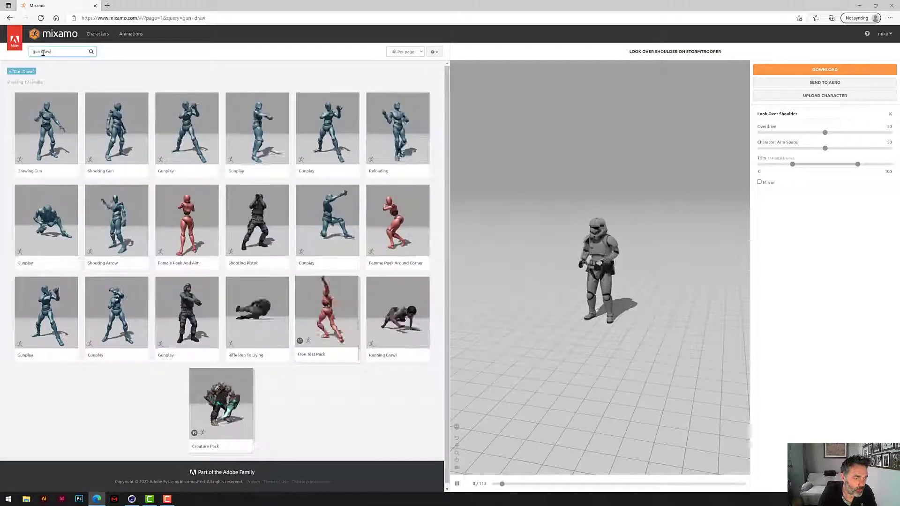
- Apply the Drawing Gun animation to the stormtrooper and download it as FBX Binary with skin and no keyframe reduction
{"action": "left_click", "coordinate": [52, 145]}
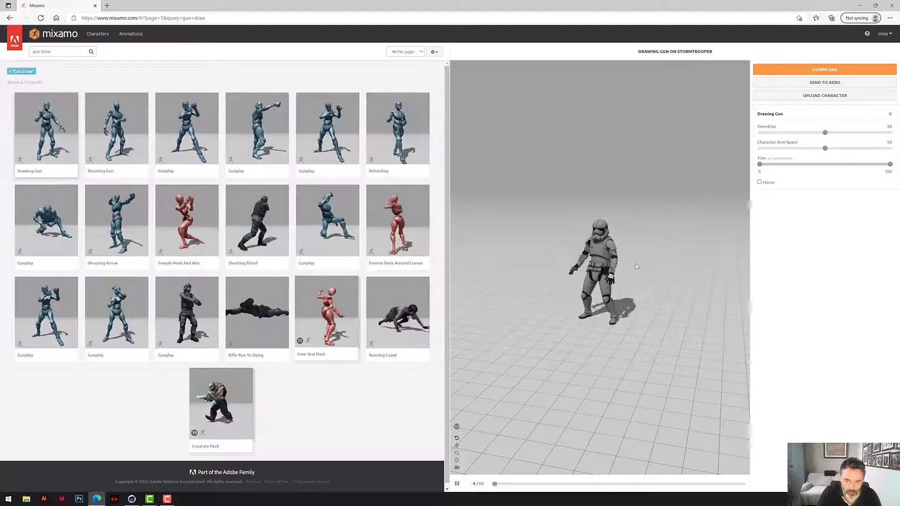
{"action": "left_click_drag", "start_coordinate": [634, 264], "coordinate": [660, 267]}
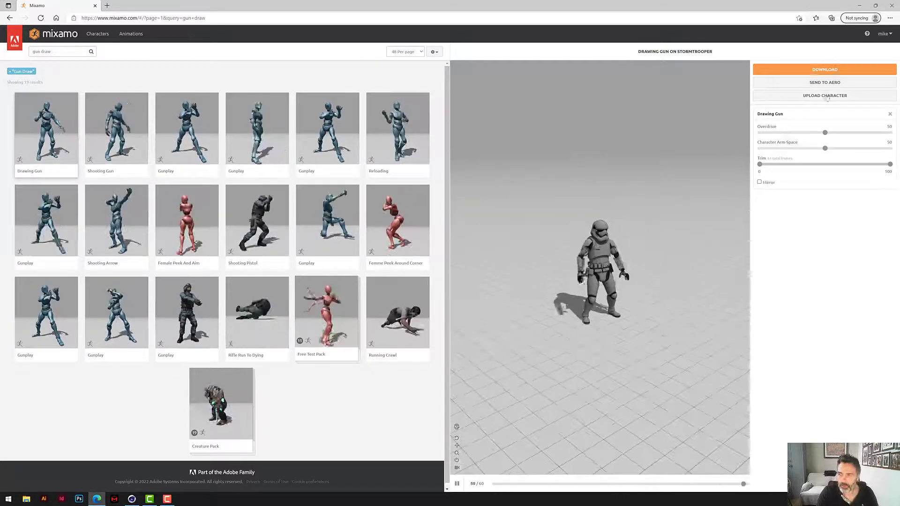
{"action": "left_click", "coordinate": [832, 69]}
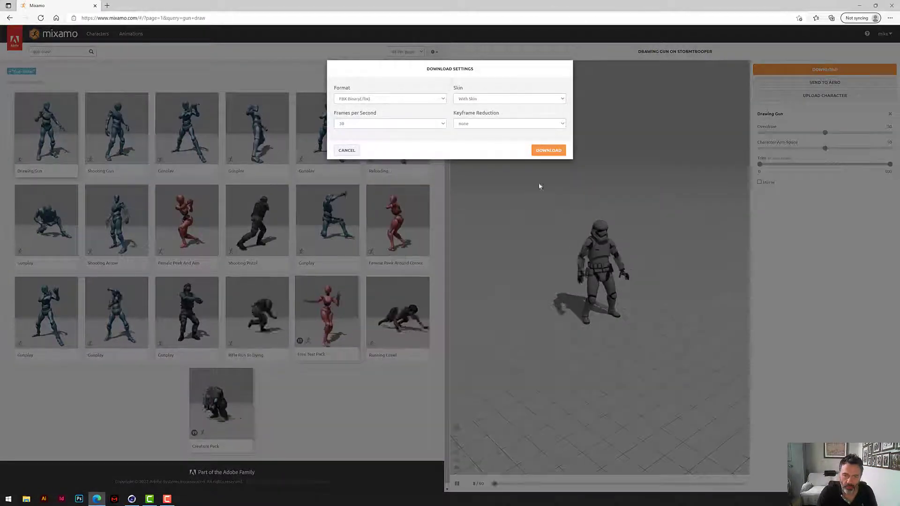
{"action": "left_click", "coordinate": [550, 147]}
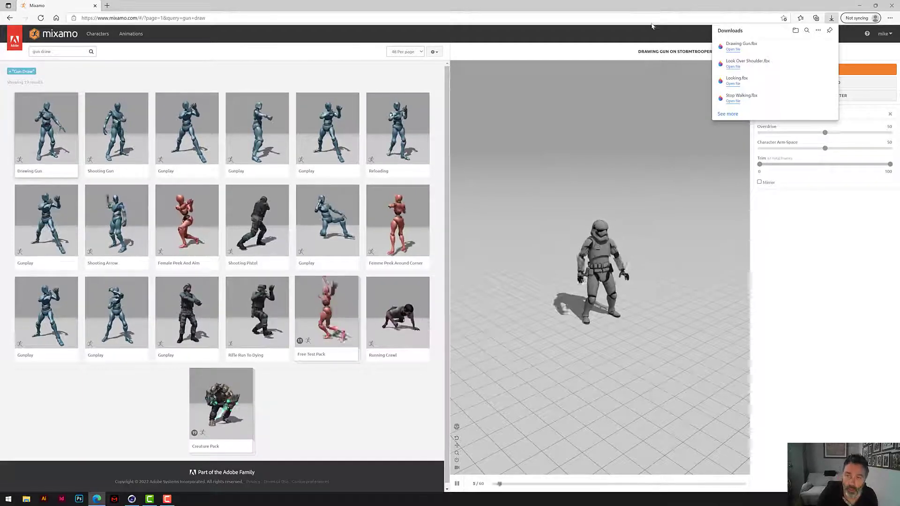
{"action": "left_click", "coordinate": [650, 8]}
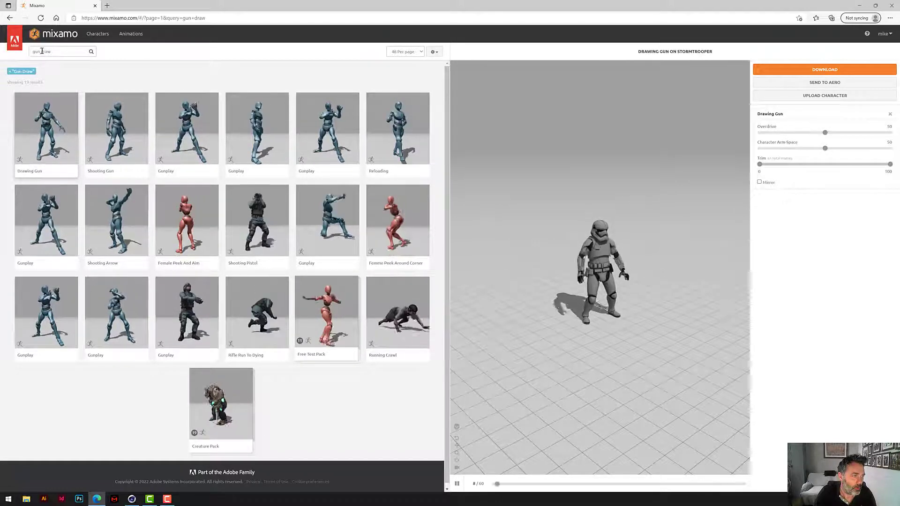
- Change the animation search to "gun walk"
{"action": "left_click_drag", "start_coordinate": [42, 51], "coordinate": [88, 50]}
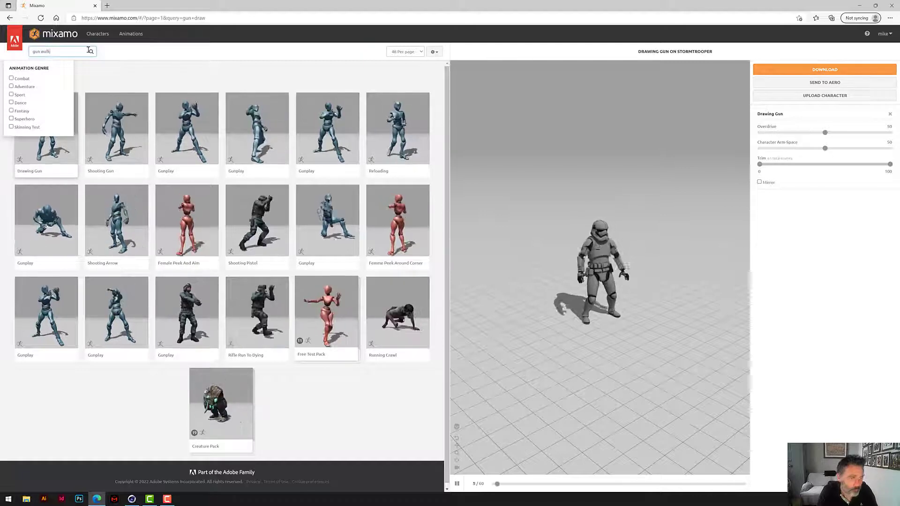
{"action": "type", "text": "walk"}
{"action": "key", "text": "Return"}
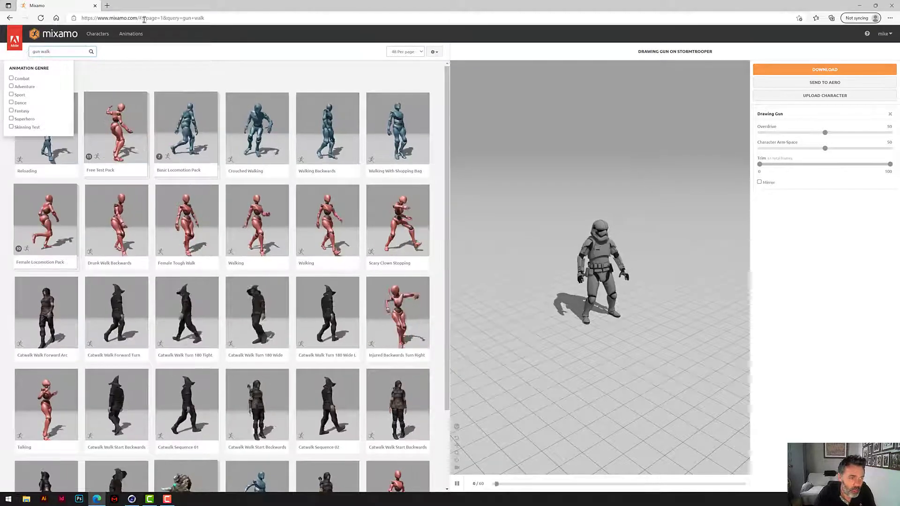
{"action": "left_click", "coordinate": [164, 70]}
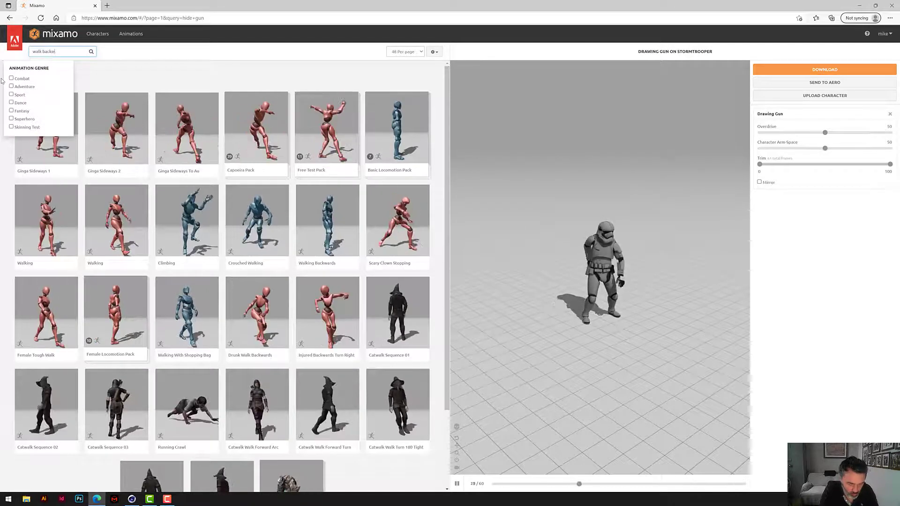
- Search the animations for "walk backwards" and narrow the search to "walk backwards gun"
{"action": "key", "text": "Return"}
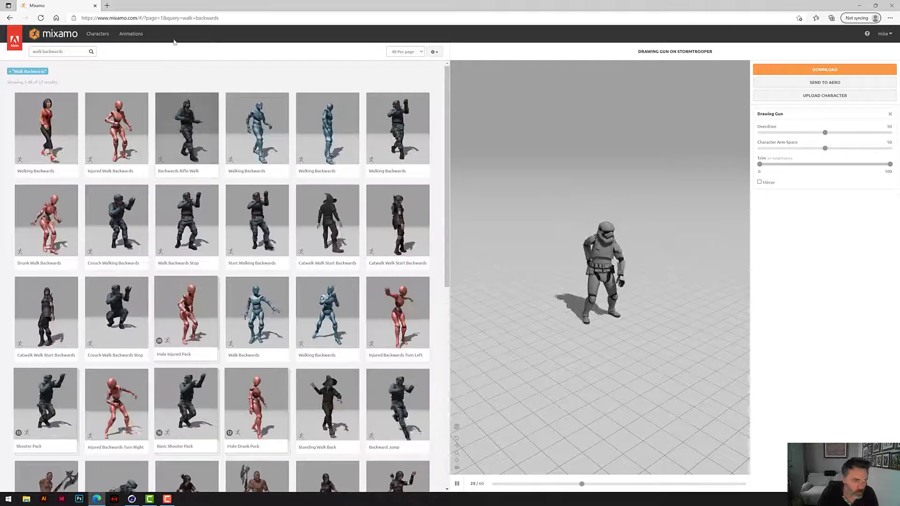
{"action": "left_click", "coordinate": [65, 52]}
{"action": "type", "text": "gun"}
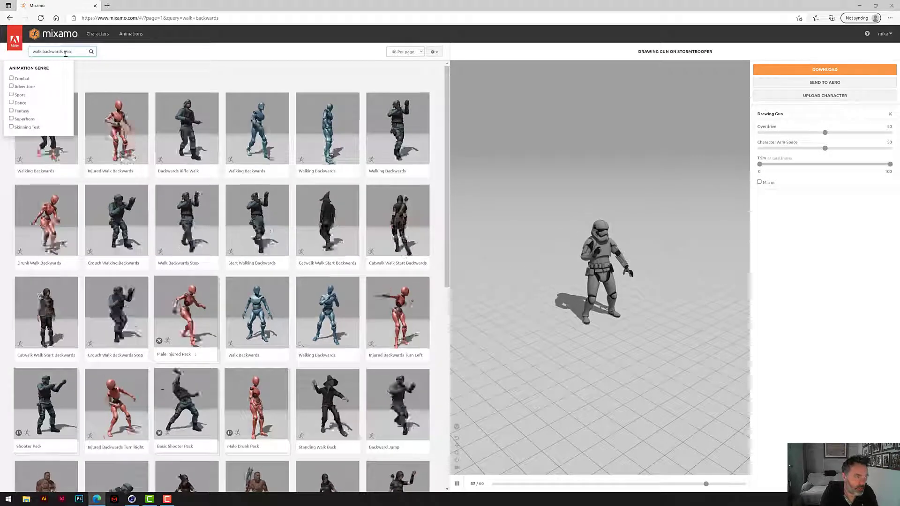
{"action": "key", "text": "Return"}
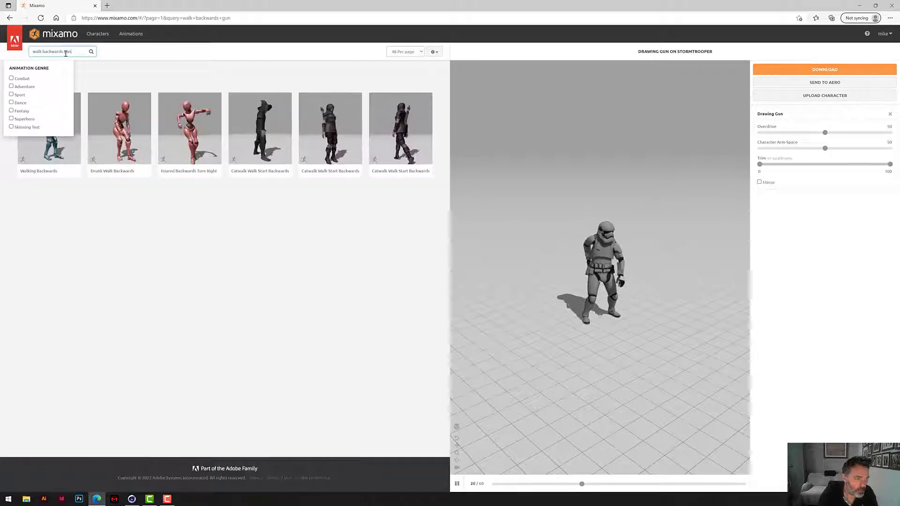
{"action": "left_click", "coordinate": [211, 72]}
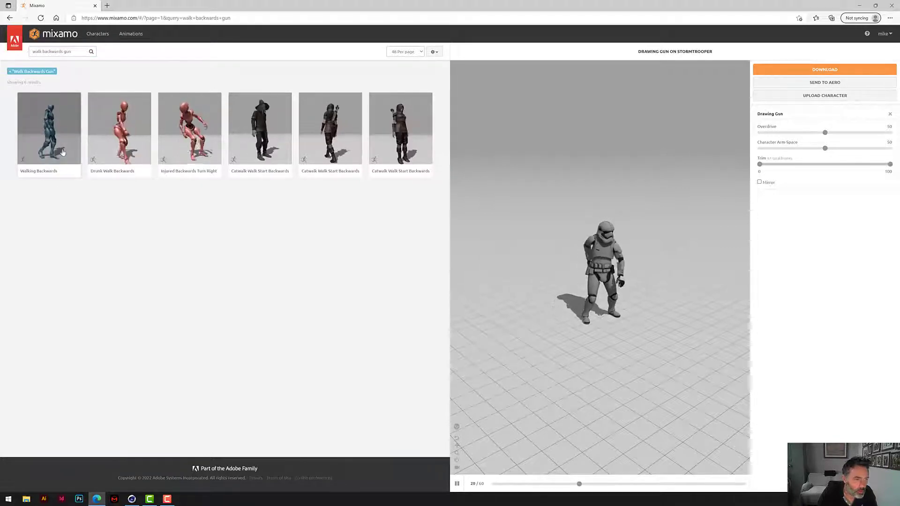
- Remove "gun" from the search so it covers "walk backwards" only
{"action": "left_click", "coordinate": [75, 52]}
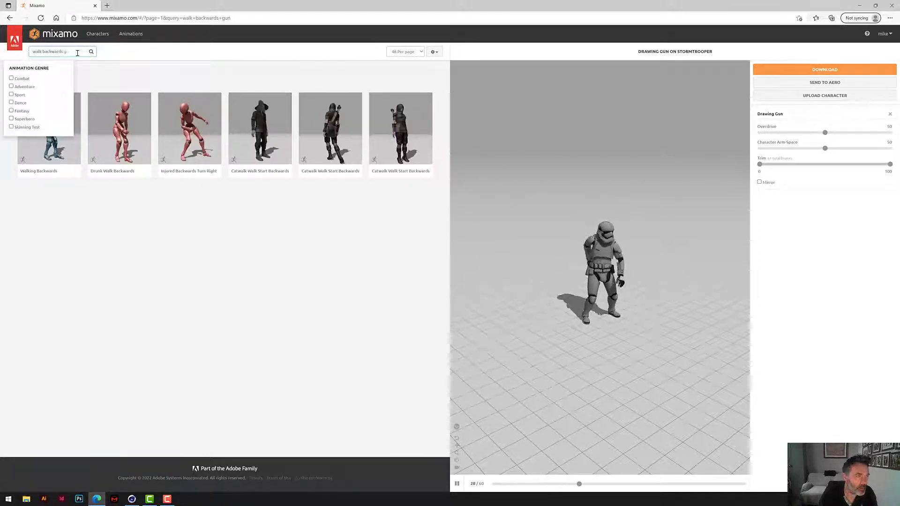
{"action": "key", "text": "BackSpace"}
{"action": "key", "text": "BackSpace"}
{"action": "key", "text": "BackSpace"}
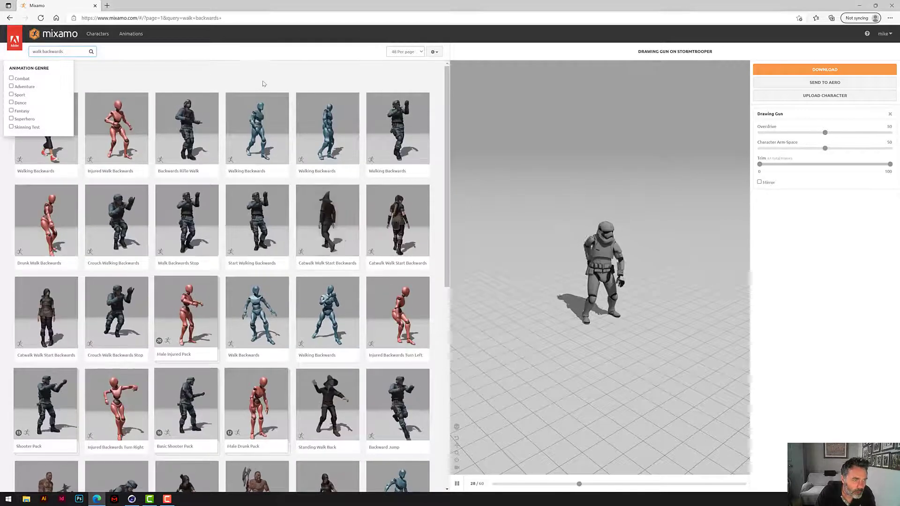
{"action": "key", "text": "Return"}
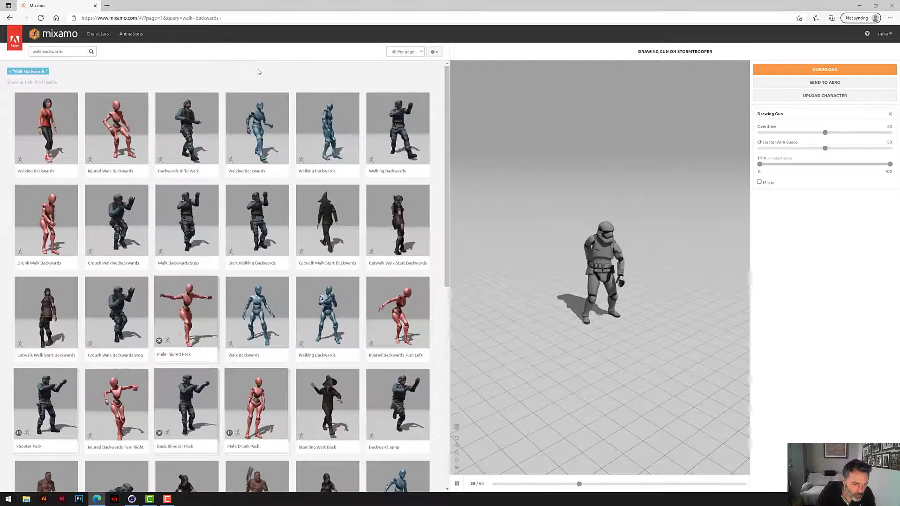
- Find the Pistol Walk Backward animation in the results, apply it to the stormtrooper and download it
{"action": "scroll", "coordinate": [284, 146], "scroll_direction": "down", "scroll_amount": 3}
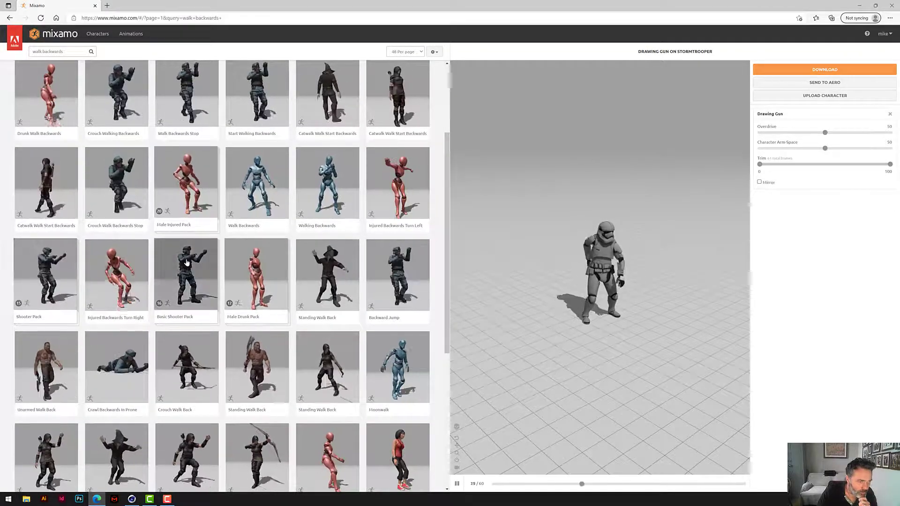
{"action": "scroll", "coordinate": [189, 266], "scroll_direction": "down", "scroll_amount": 2}
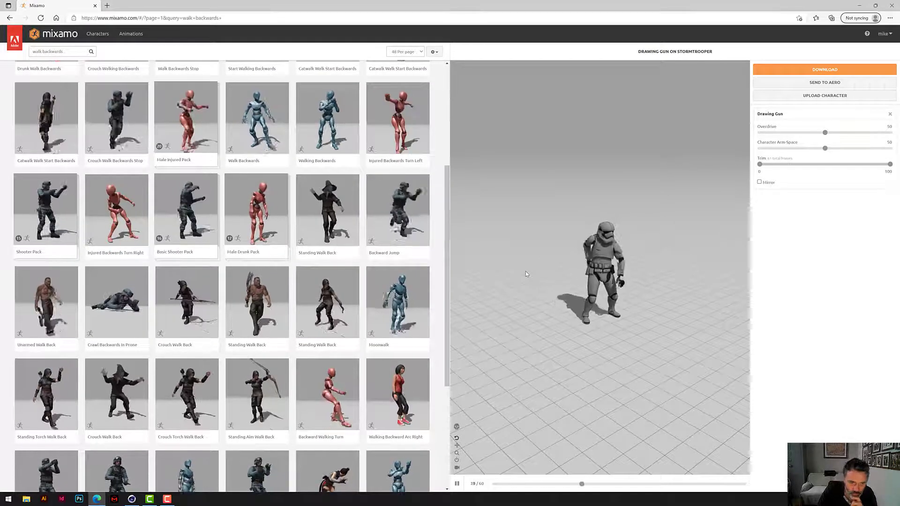
{"action": "scroll", "coordinate": [305, 266], "scroll_direction": "down", "scroll_amount": 5}
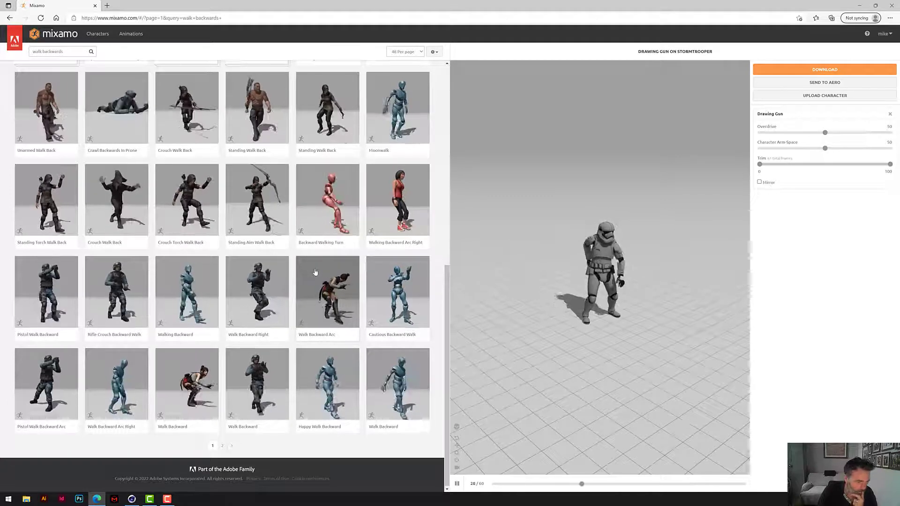
{"action": "scroll", "coordinate": [310, 276], "scroll_direction": "up", "scroll_amount": 3}
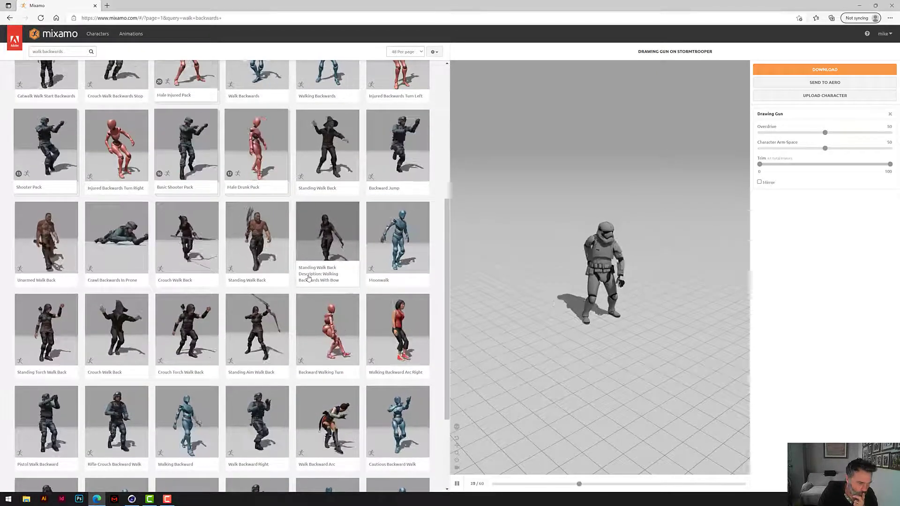
{"action": "left_click", "coordinate": [43, 422]}
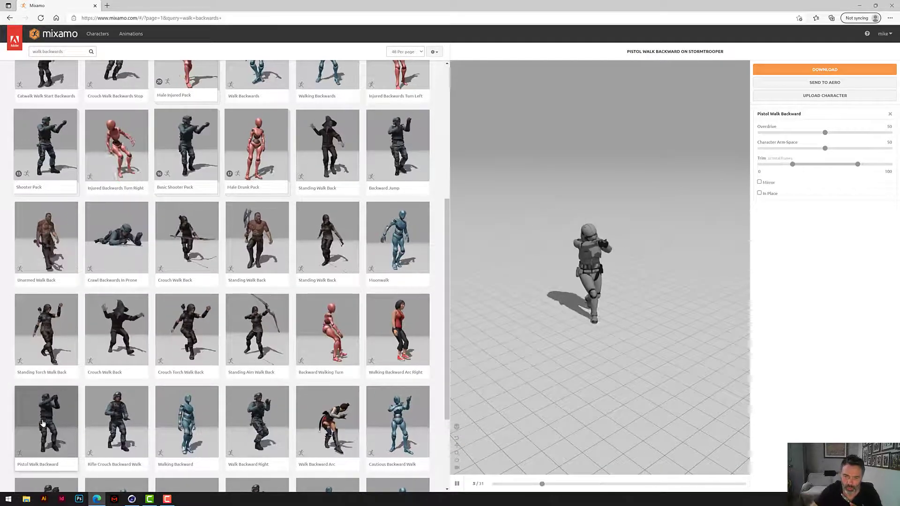
{"action": "left_click", "coordinate": [824, 69]}
{"action": "left_click", "coordinate": [549, 150]}
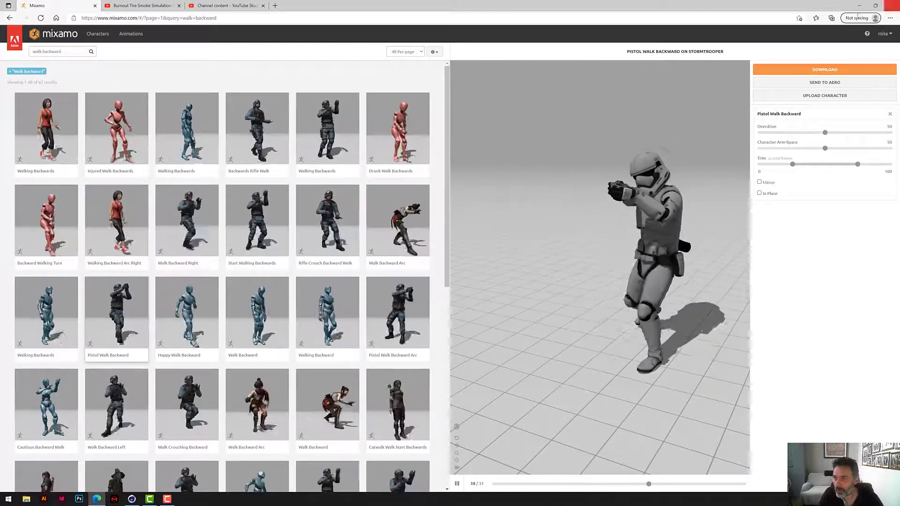
- Review the browser's list of downloaded FBX animation files
{"action": "left_click", "coordinate": [889, 17]}
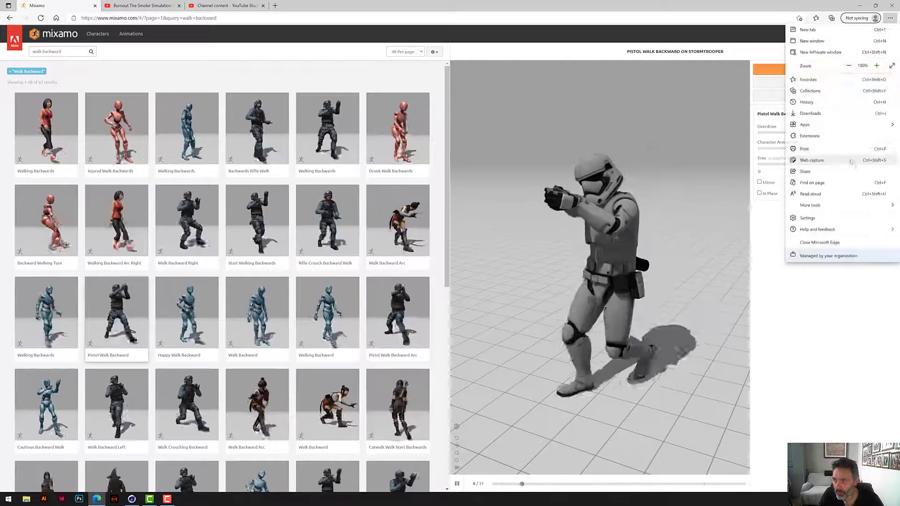
{"action": "left_click", "coordinate": [810, 113]}
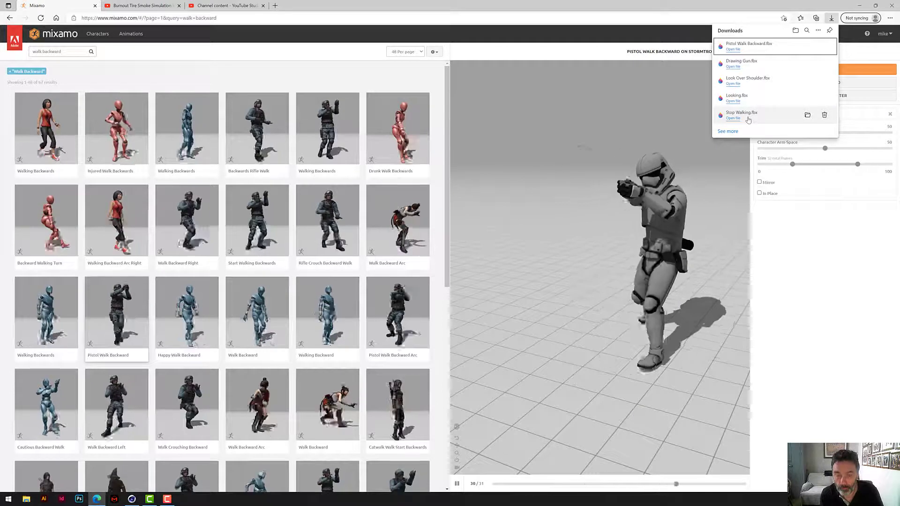
{"action": "left_click", "coordinate": [712, 8]}
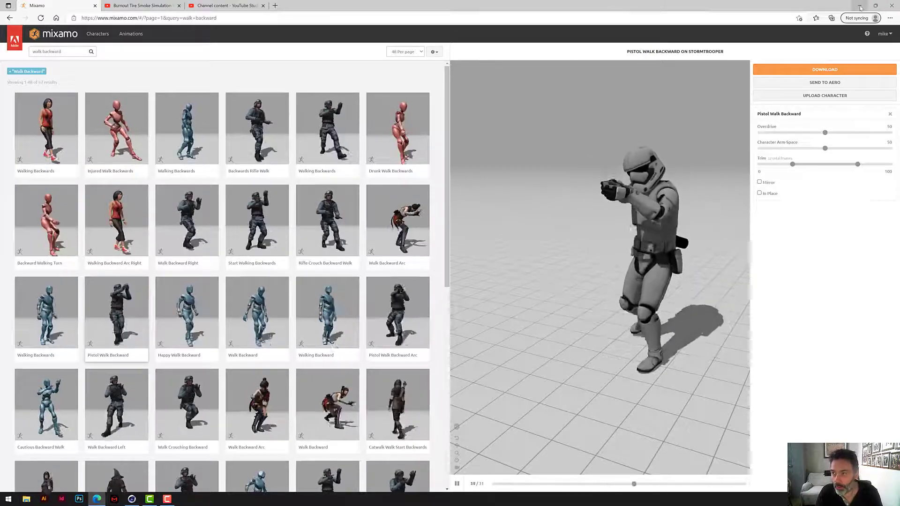
- Switch to Cinema 4D and play the stormtrooper's Chicken Dance animation from the first frame
{"action": "key", "text": "super+d"}
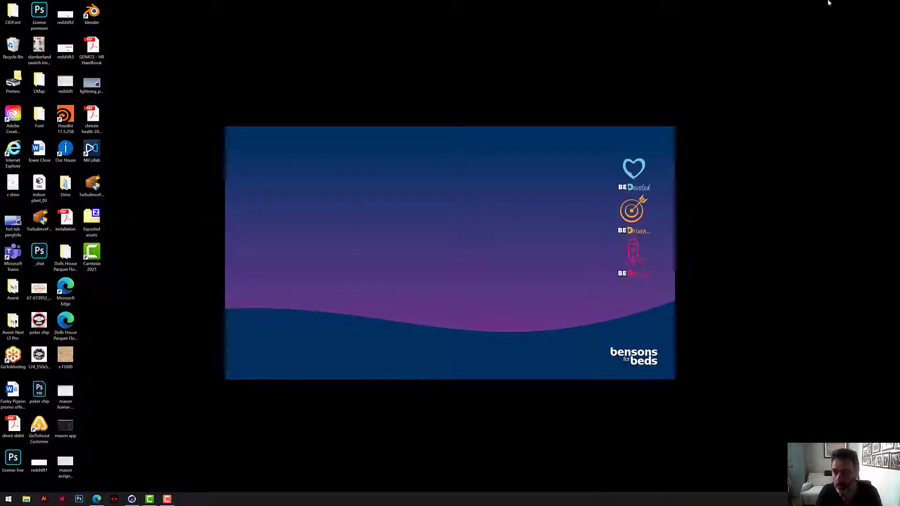
{"action": "left_click", "coordinate": [132, 500]}
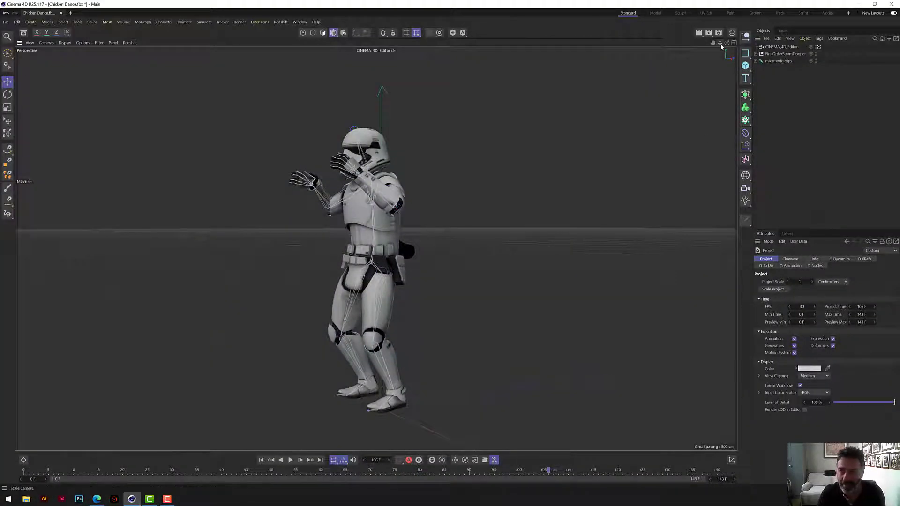
{"action": "left_click_drag", "start_coordinate": [727, 42], "coordinate": [689, 58]}
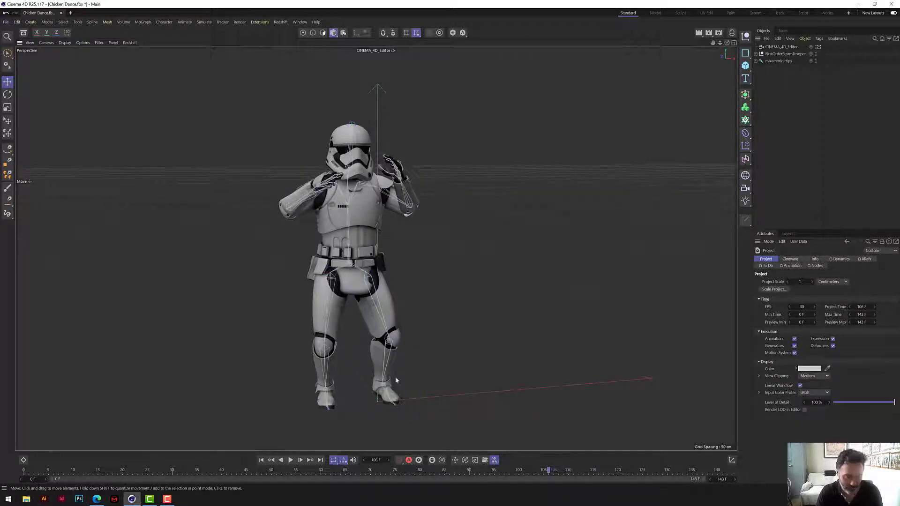
{"action": "left_click", "coordinate": [261, 460]}
{"action": "left_click", "coordinate": [291, 460]}
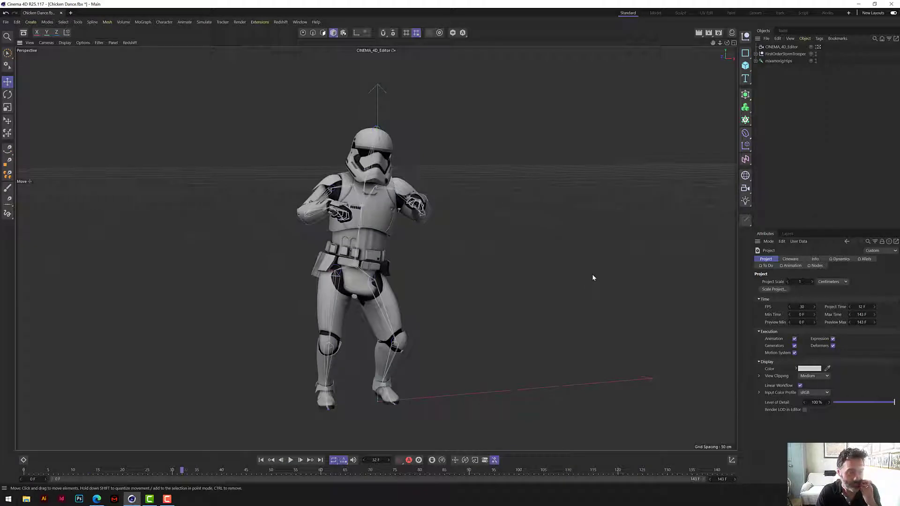
- Close the Chicken Dance project and open the Stop Walking FBX file from Downloads with the default import settings
{"action": "left_click", "coordinate": [61, 12]}
{"action": "left_click", "coordinate": [457, 278]}
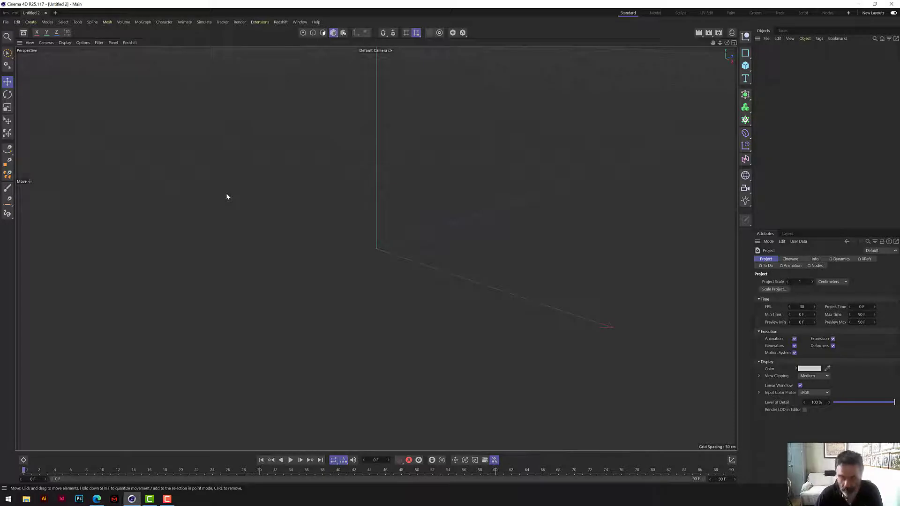
{"action": "left_click", "coordinate": [6, 22]}
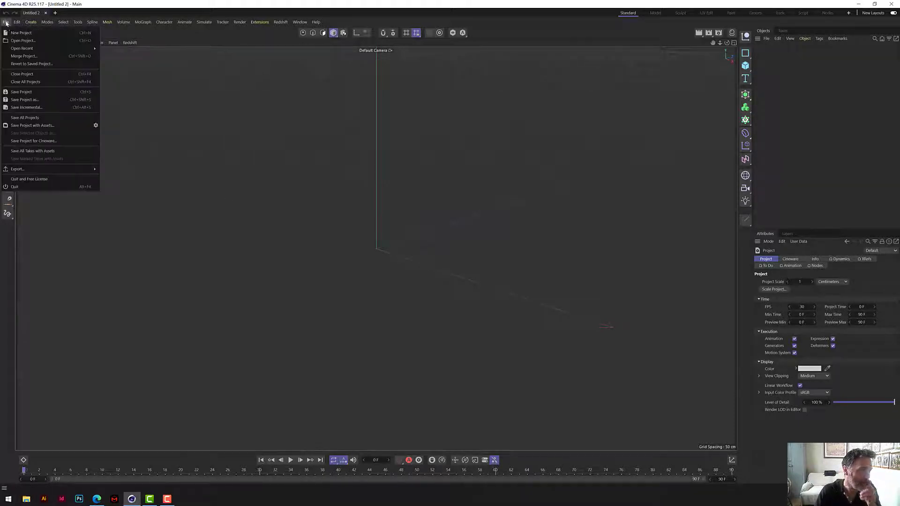
{"action": "left_click", "coordinate": [22, 41]}
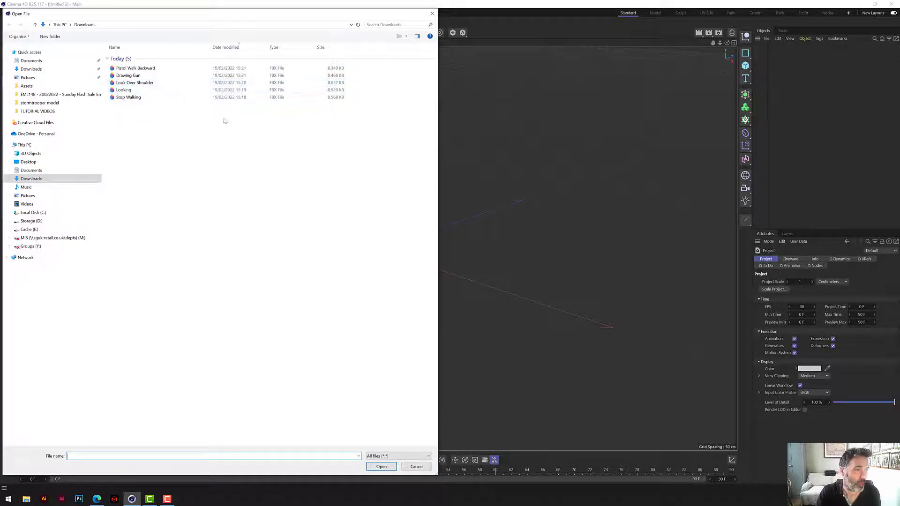
{"action": "left_click", "coordinate": [131, 100]}
{"action": "double_click", "coordinate": [131, 100]}
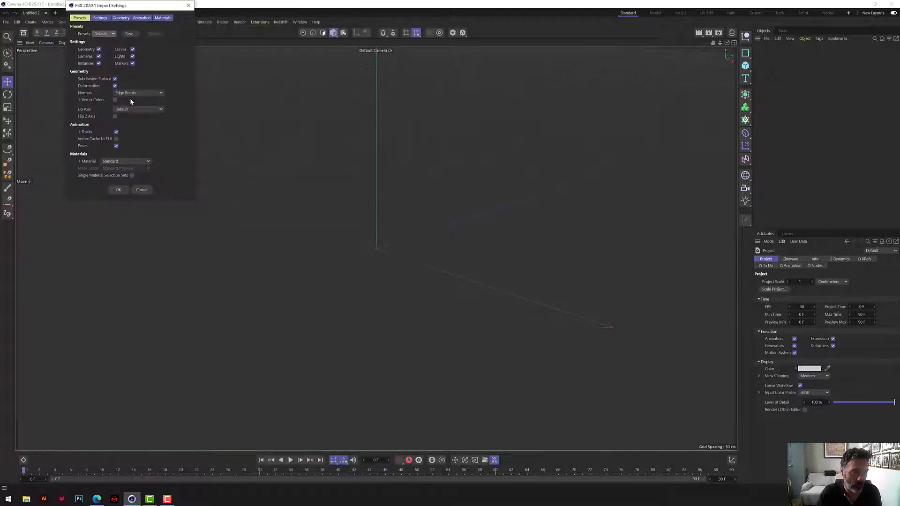
{"action": "left_click_drag", "start_coordinate": [150, 11], "coordinate": [335, 114]}
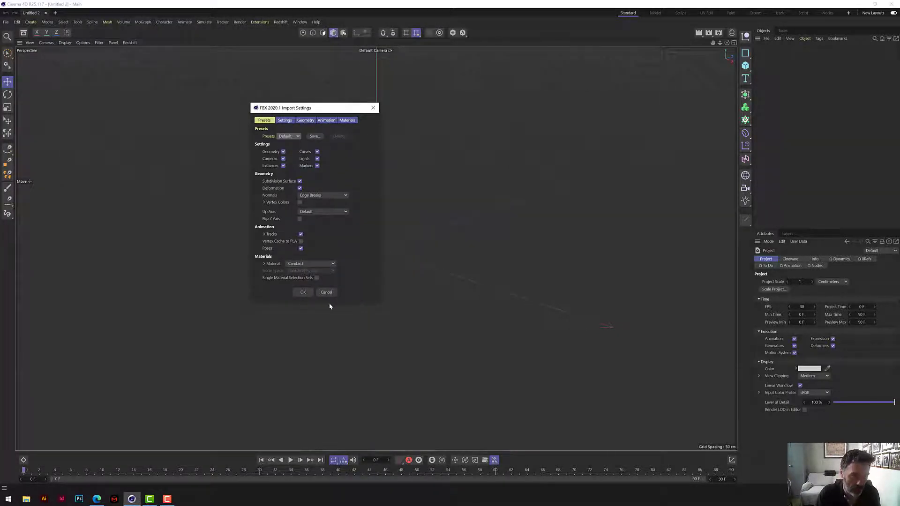
{"action": "left_click", "coordinate": [303, 293]}
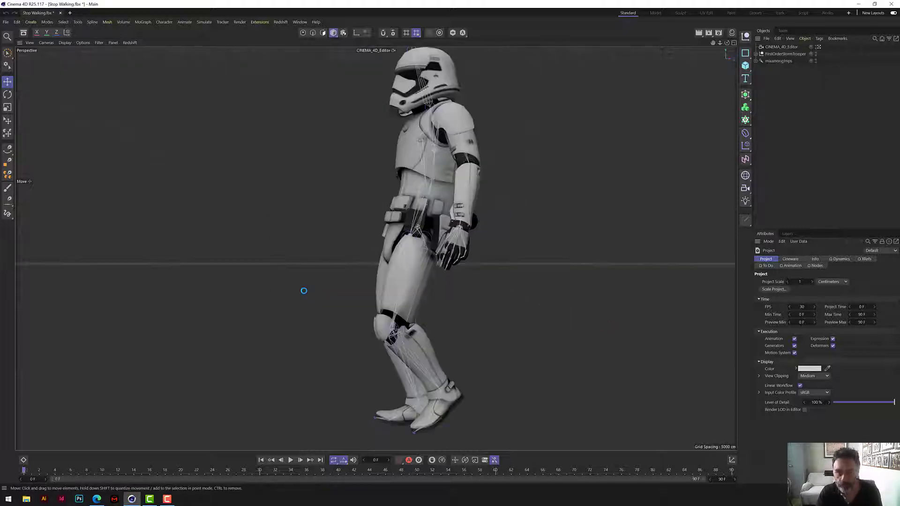
{"action": "scroll", "coordinate": [376, 249], "scroll_direction": "down", "scroll_amount": 3}
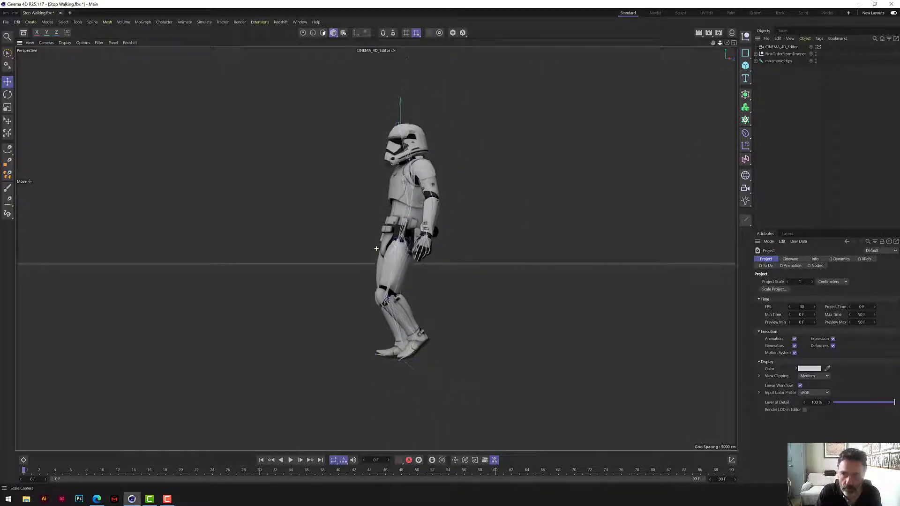
- Play the Stop Walking animation from an angled front view and return to the first frame
{"action": "left_click_drag", "start_coordinate": [376, 248], "coordinate": [328, 232], "text": "alt"}
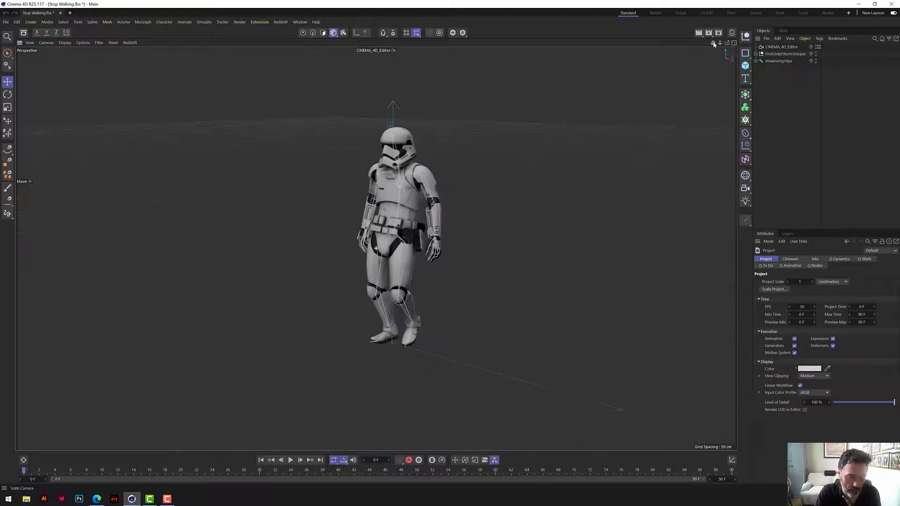
{"action": "left_click", "coordinate": [291, 460]}
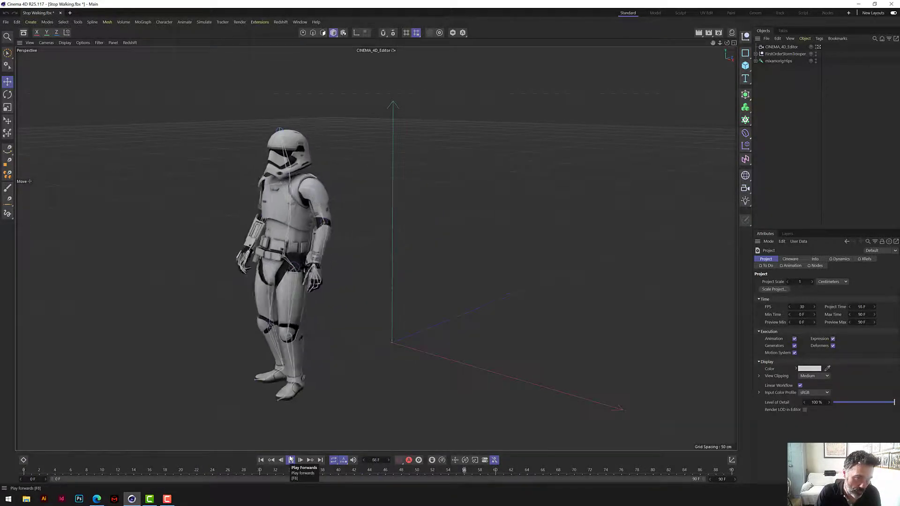
{"action": "left_click", "coordinate": [261, 460]}
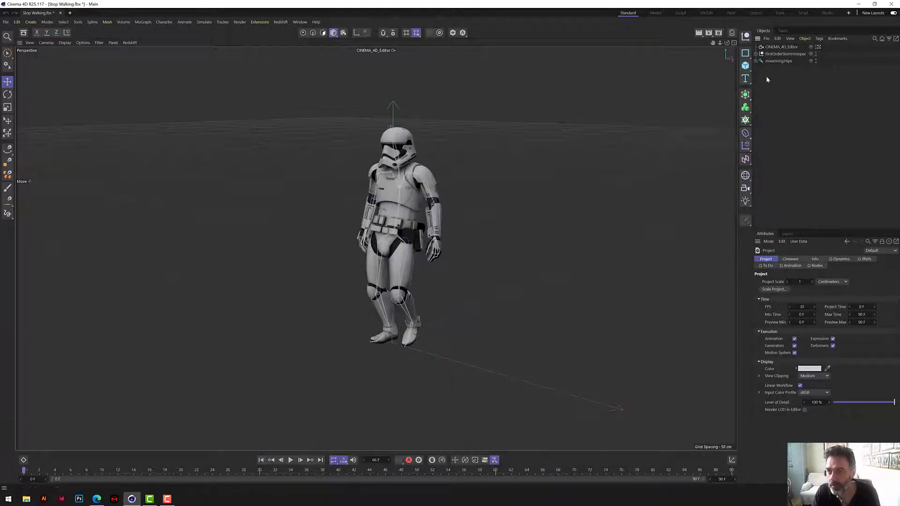
- Delete the imported CINEMA_4D_Editor camera and frame the stormtrooper in the perspective view
{"action": "left_click", "coordinate": [793, 47]}
{"action": "key", "text": "Delete"}
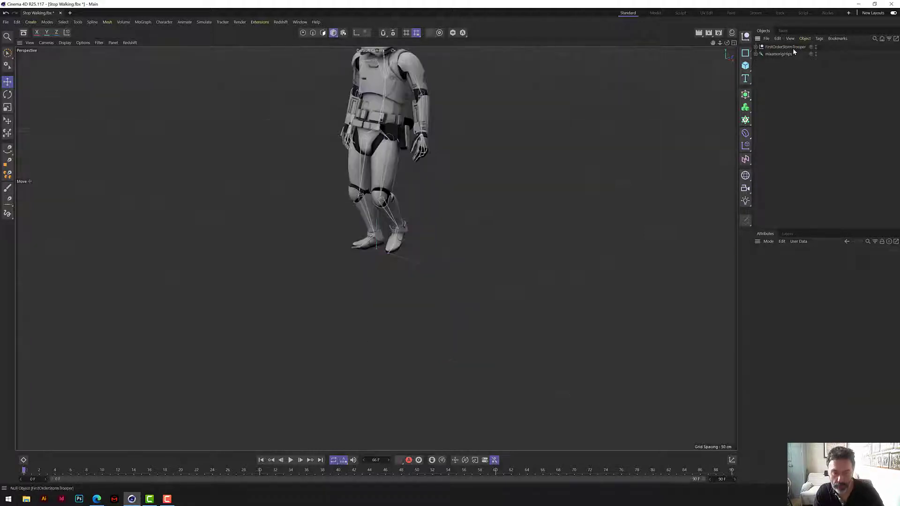
{"action": "key", "text": "h"}
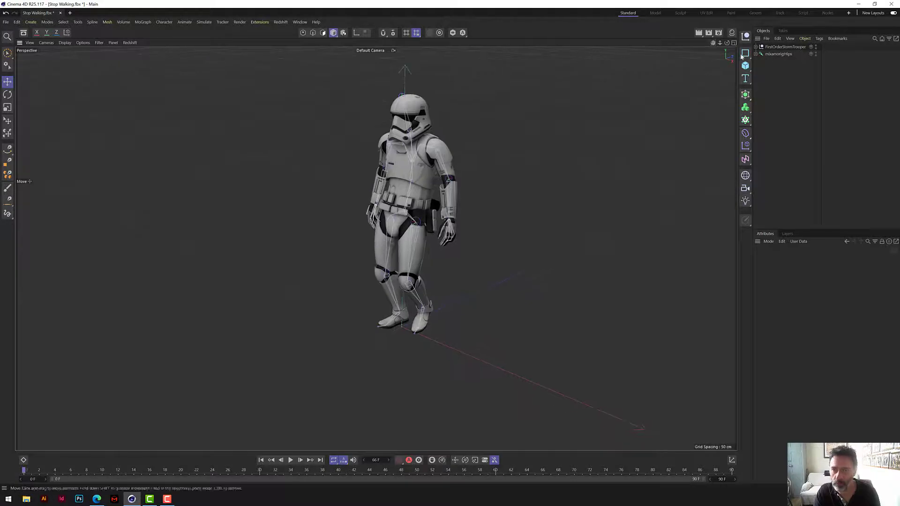
- Group the FirstOrderStormTrooper object and its Mixamo hips rig under one null and rename it "walk stop"
{"action": "left_click", "coordinate": [786, 47]}
{"action": "left_click", "coordinate": [785, 53], "text": "shift"}
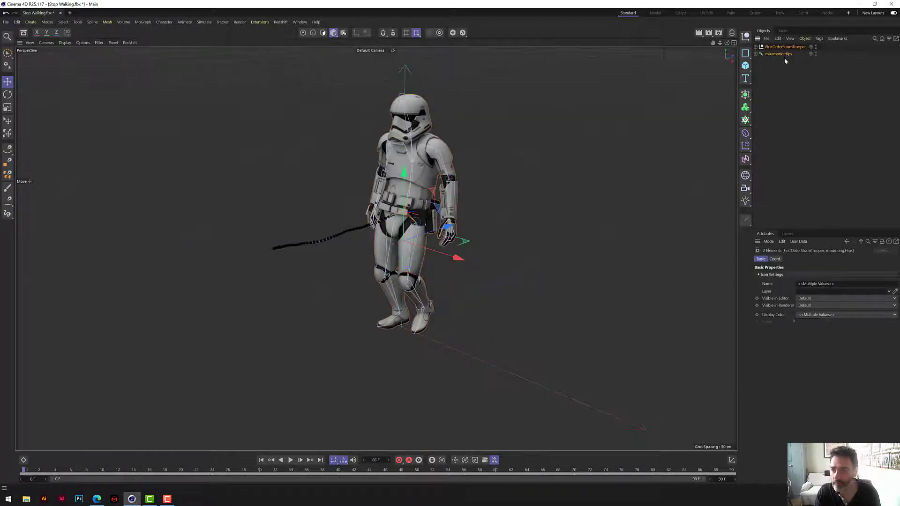
{"action": "right_click", "coordinate": [785, 56]}
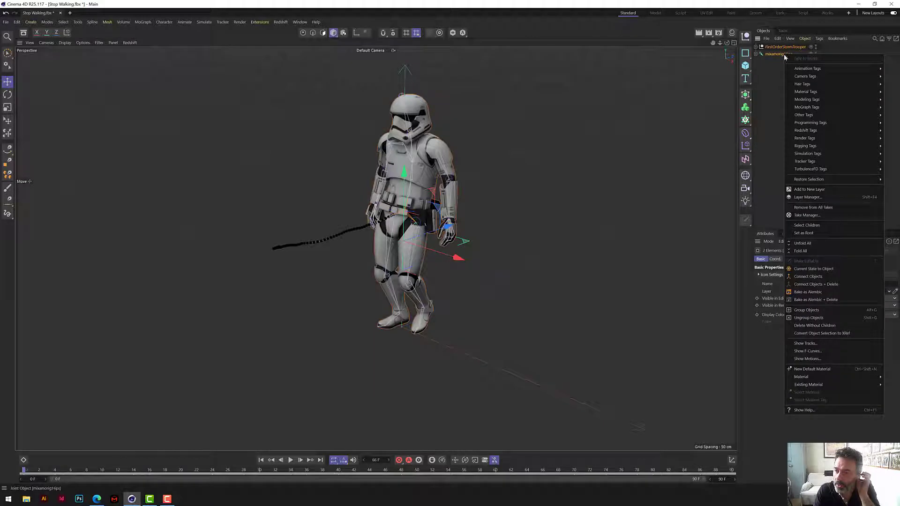
{"action": "left_click", "coordinate": [807, 310]}
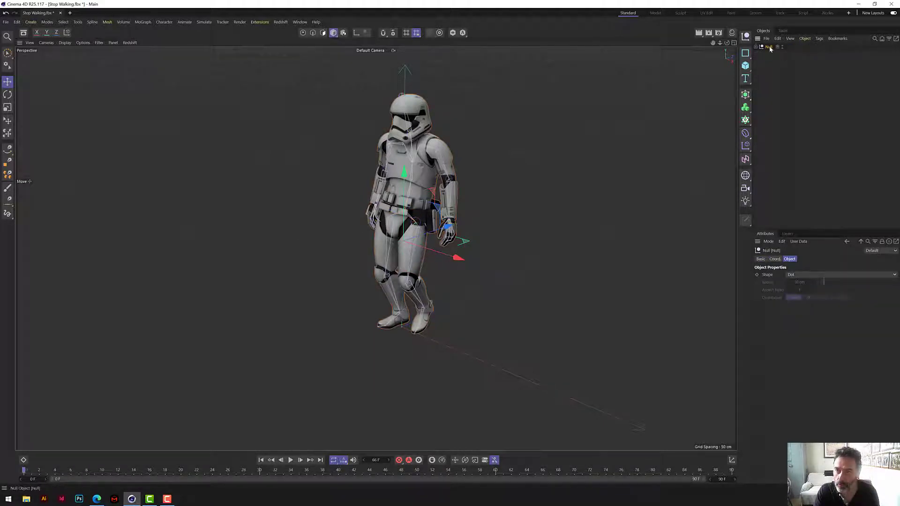
{"action": "double_click", "coordinate": [769, 47]}
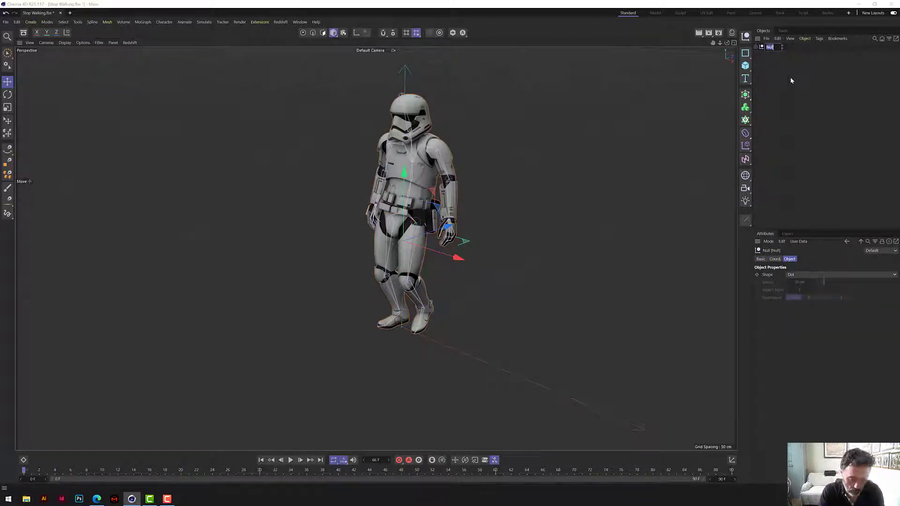
{"action": "type", "text": "Walk stop"}
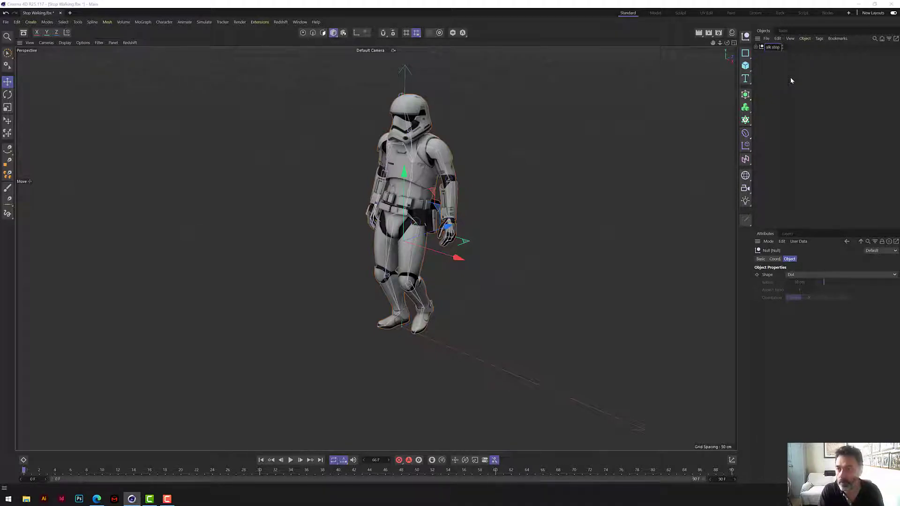
{"action": "key", "text": "Return"}
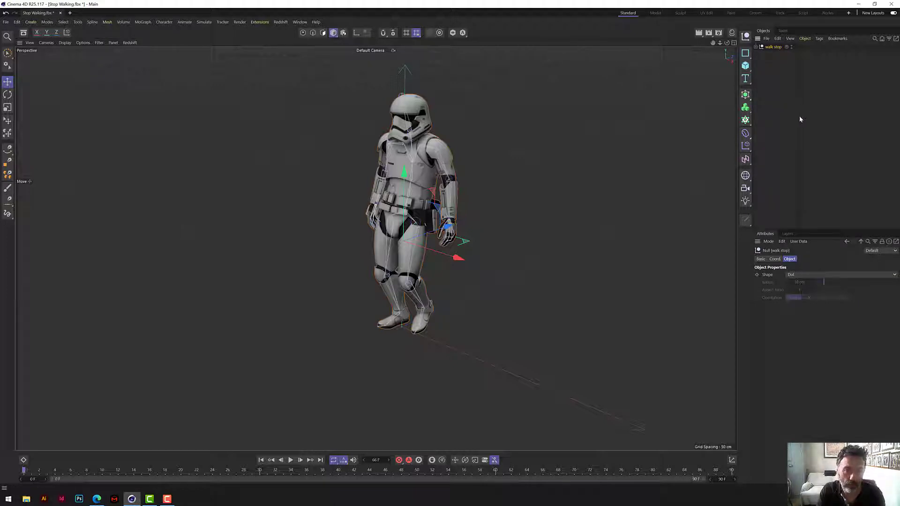
- Add a motion clip for the walk stop null without removing the included animation from the original object, and inspect its Motion System tag
{"action": "left_click", "coordinate": [184, 24]}
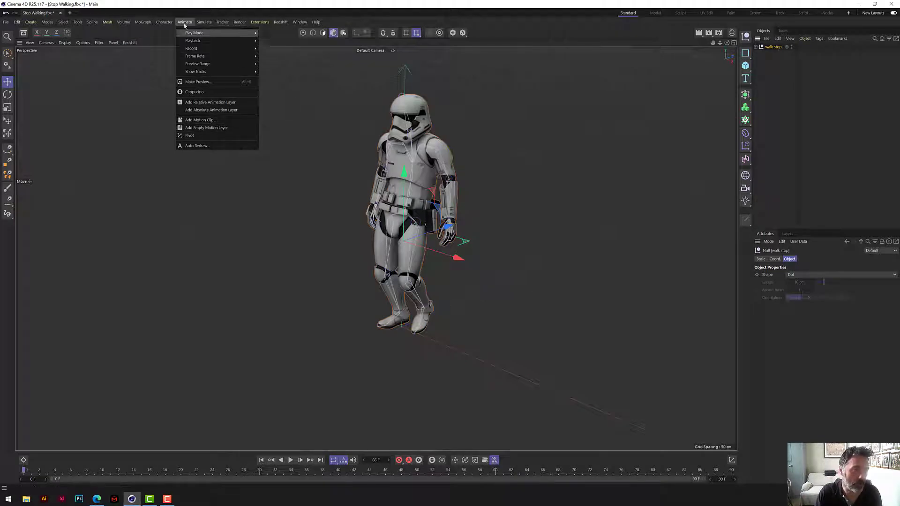
{"action": "left_click", "coordinate": [200, 120]}
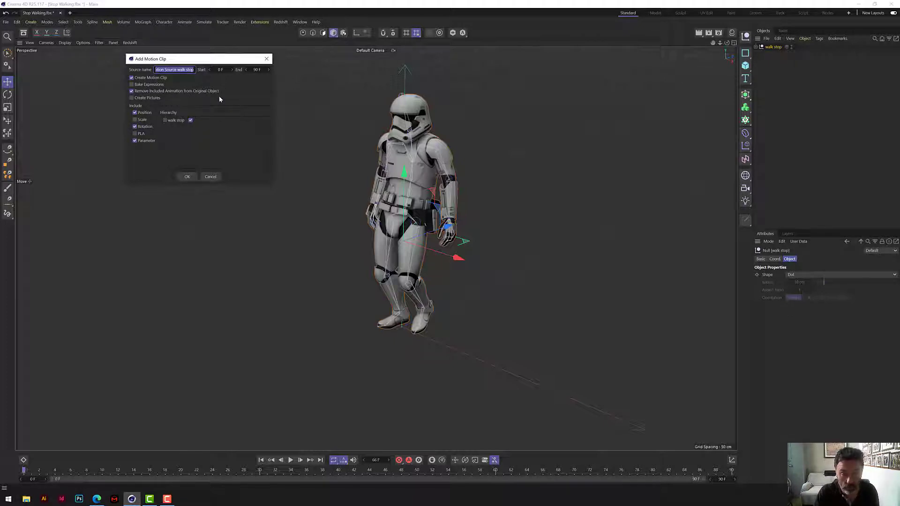
{"action": "left_click", "coordinate": [131, 92]}
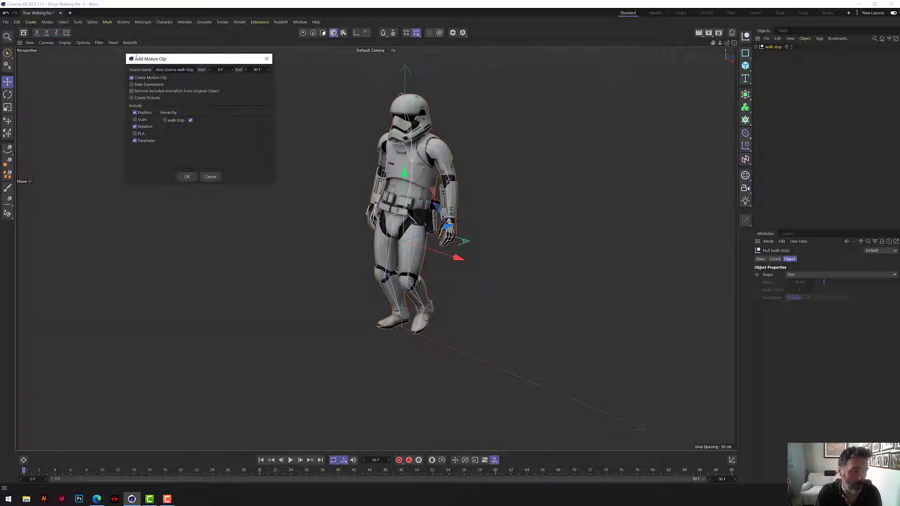
{"action": "left_click", "coordinate": [189, 177]}
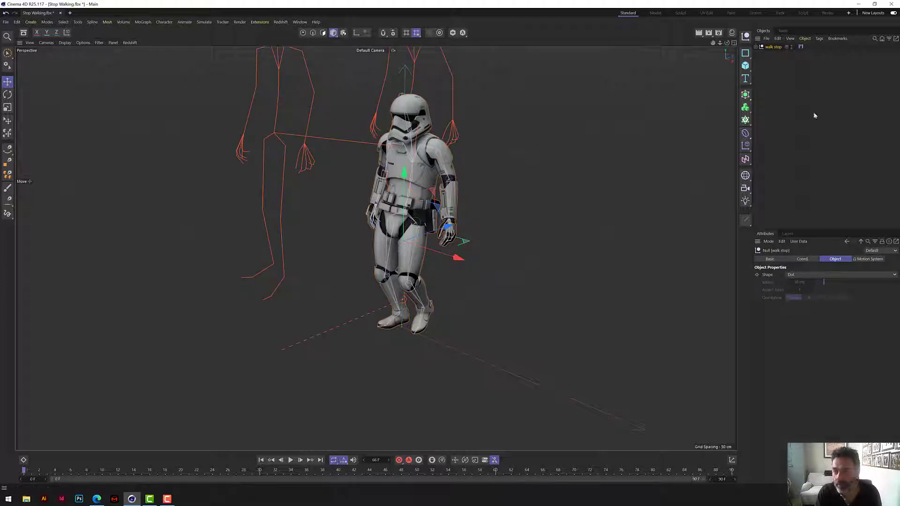
{"action": "left_click", "coordinate": [801, 47]}
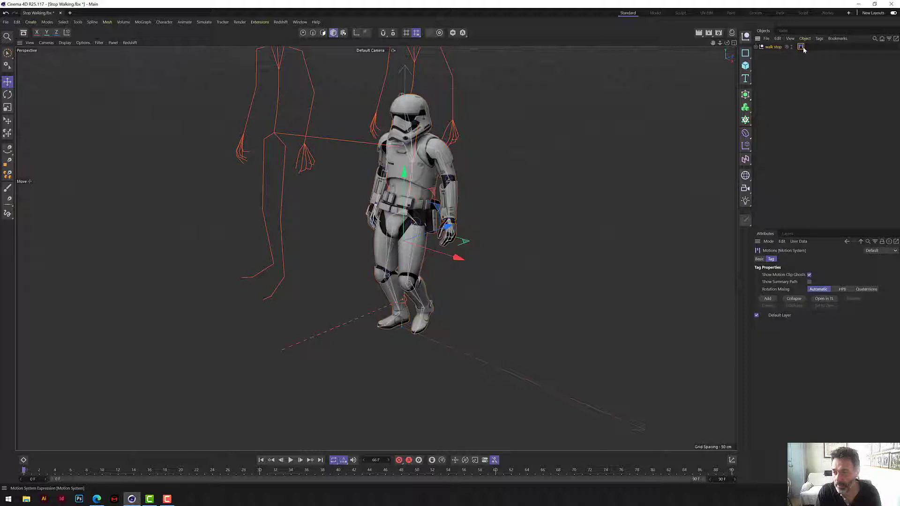
{"action": "left_click", "coordinate": [781, 87]}
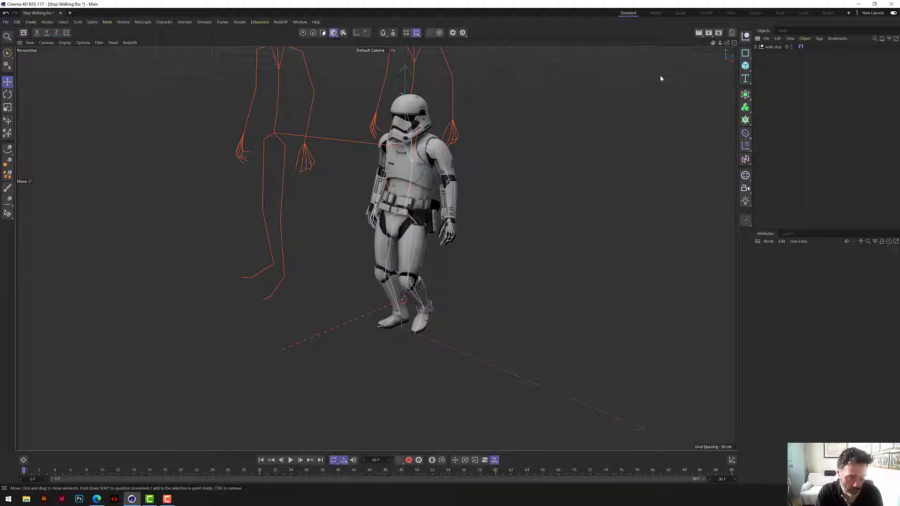
- Merge the Looking FBX file from Downloads into the scene and delete the camera imported with it
{"action": "left_click", "coordinate": [768, 39]}
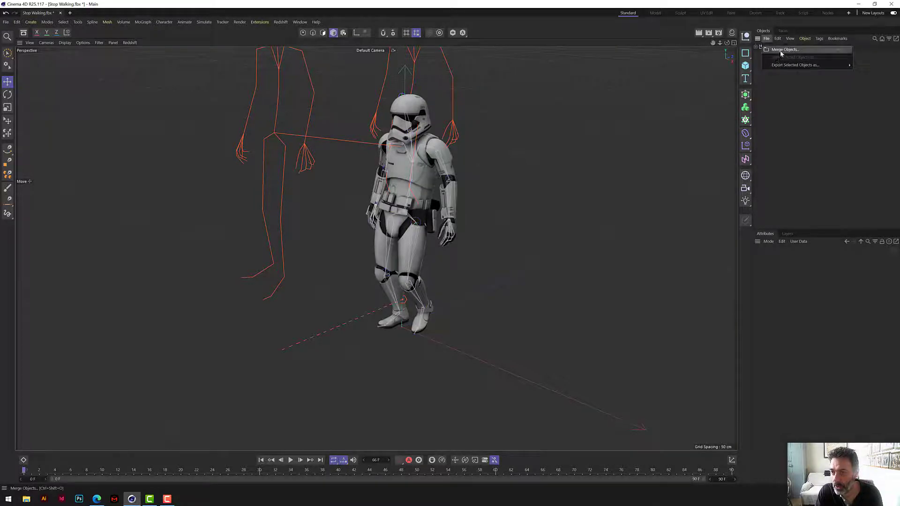
{"action": "left_click", "coordinate": [781, 50]}
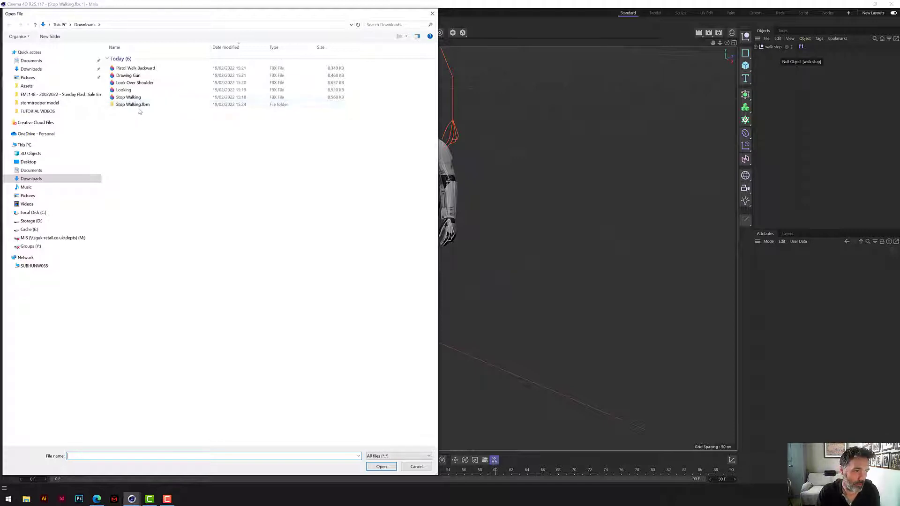
{"action": "left_click", "coordinate": [124, 91]}
{"action": "left_click", "coordinate": [383, 467]}
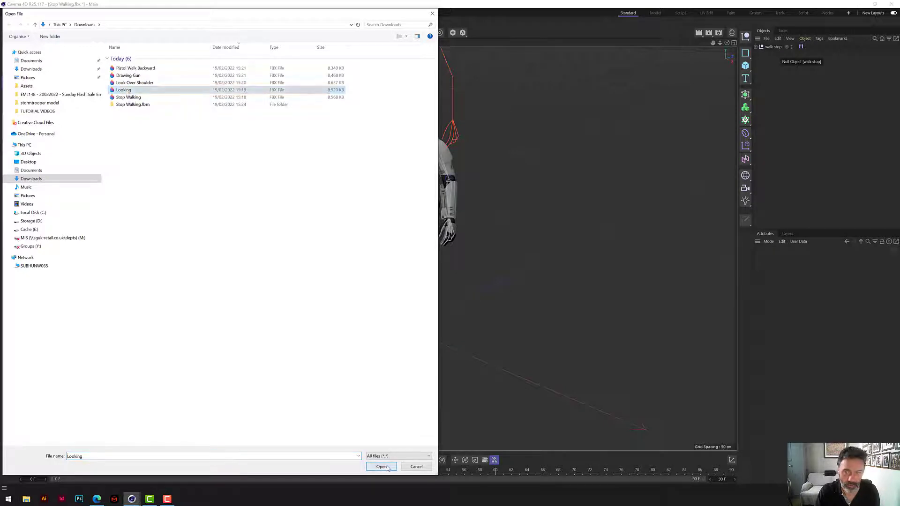
{"action": "left_click", "coordinate": [375, 382]}
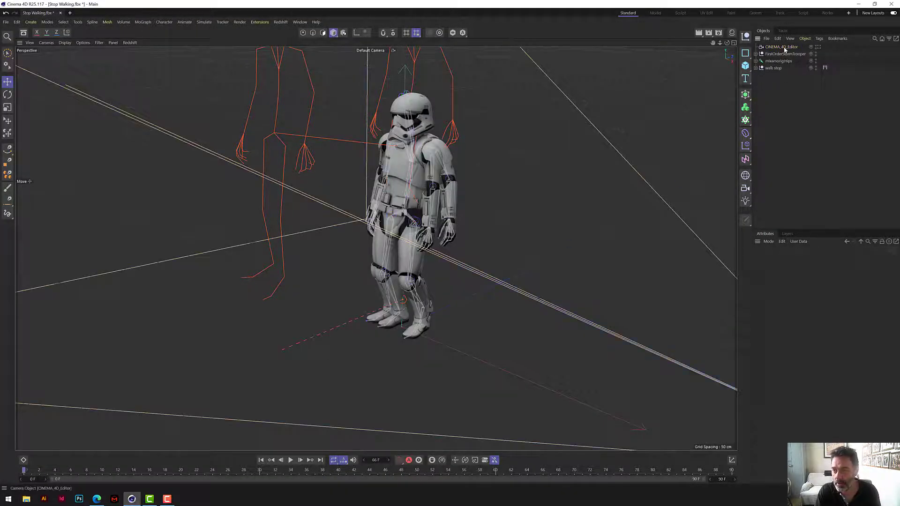
{"action": "key", "text": "Delete"}
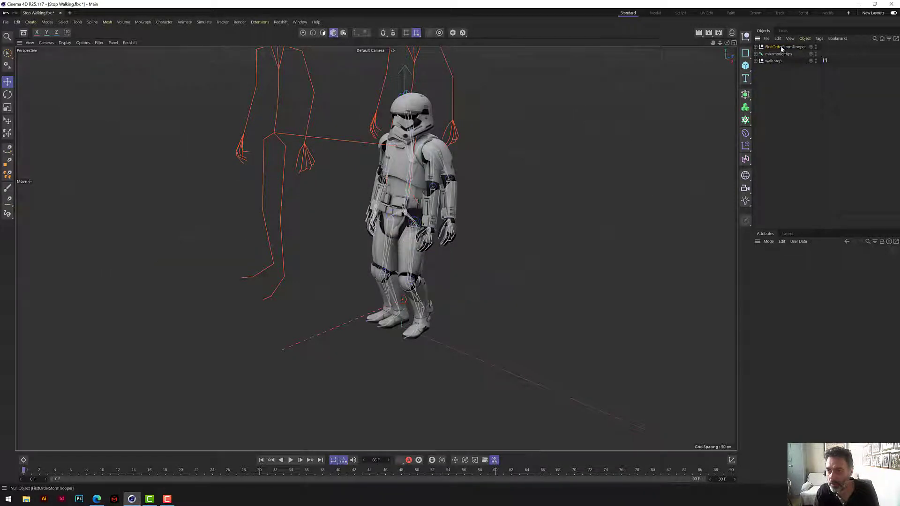
- Group the newly merged FirstOrderStormTrooper and its hips rig under a null named "looking"
{"action": "left_click", "coordinate": [782, 47]}
{"action": "left_click", "coordinate": [783, 54], "text": "ctrl"}
{"action": "right_click", "coordinate": [784, 55]}
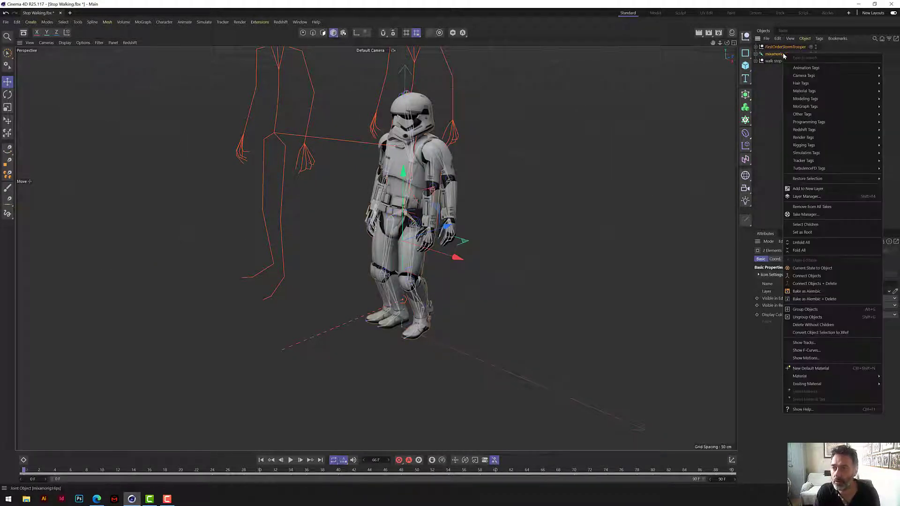
{"action": "left_click", "coordinate": [807, 309]}
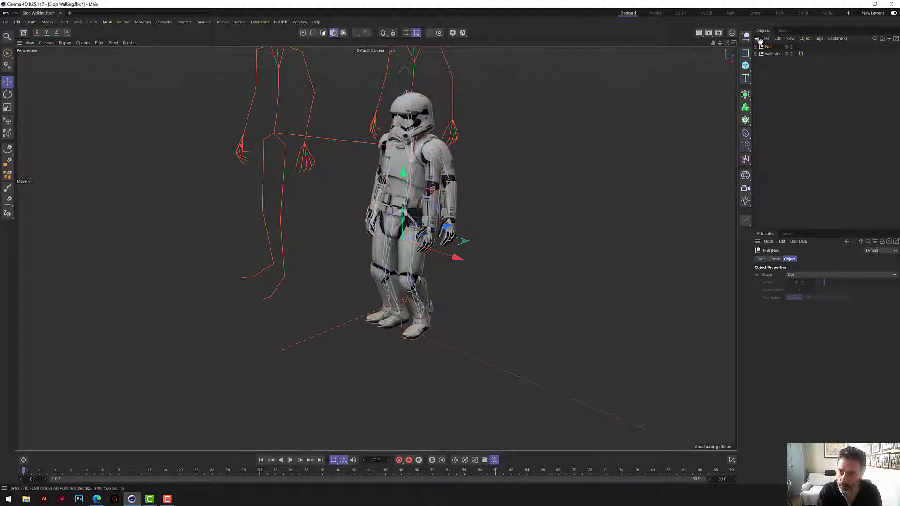
{"action": "double_click", "coordinate": [769, 47]}
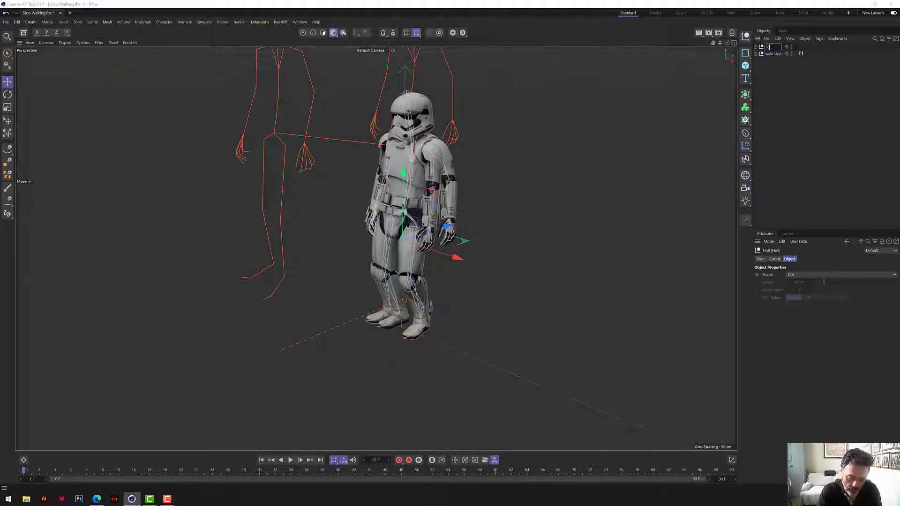
{"action": "key", "text": "Return"}
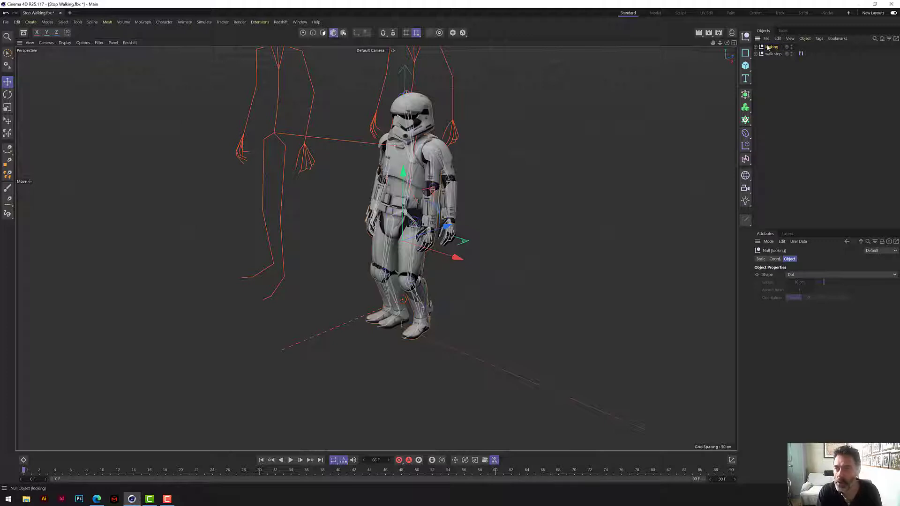
- Add a motion clip for the looking null, keeping the animation on the original object
{"action": "left_click", "coordinate": [184, 22]}
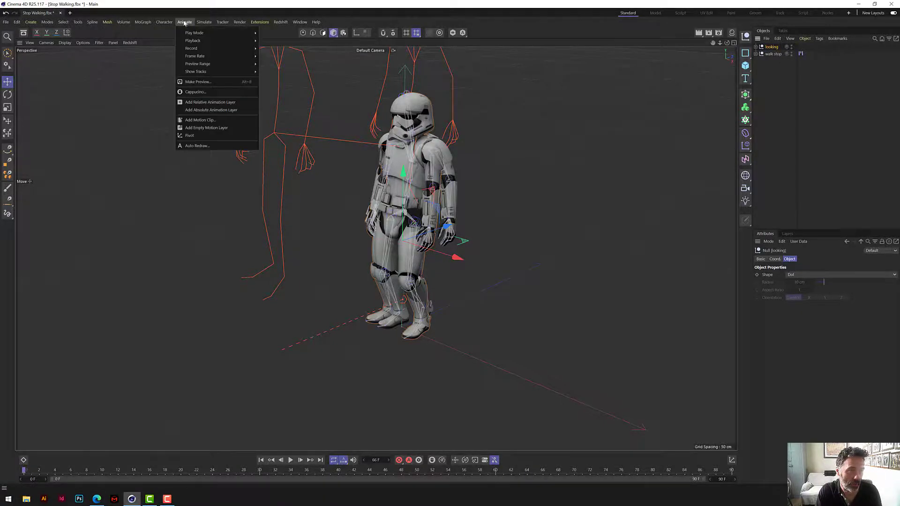
{"action": "left_click", "coordinate": [206, 121]}
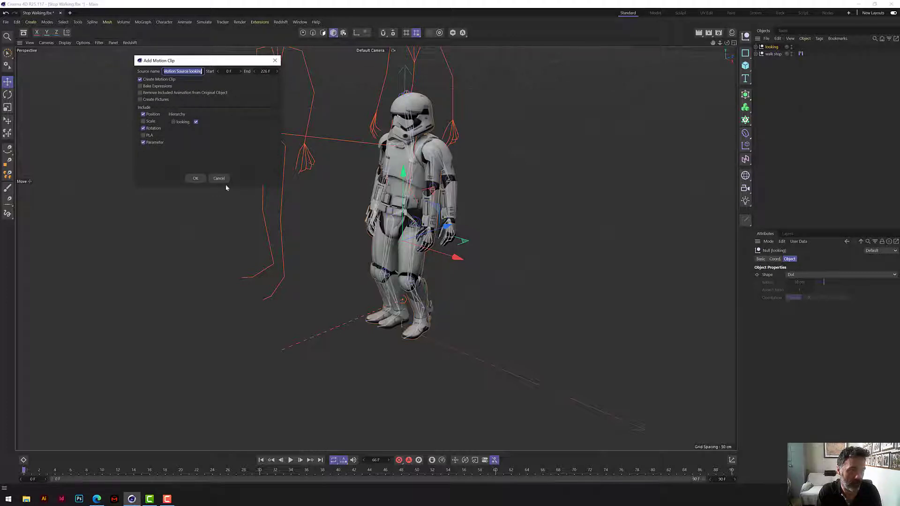
{"action": "left_click", "coordinate": [194, 178]}
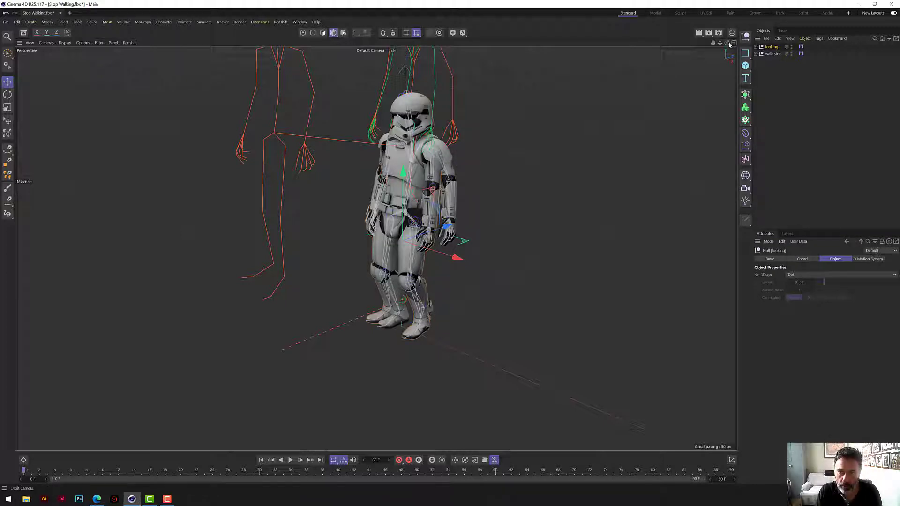
- Play both stormtroopers' animations together from an angled front view and stop playback
{"action": "left_click_drag", "start_coordinate": [485, 207], "coordinate": [450, 209], "text": "alt"}
{"action": "left_click_drag", "start_coordinate": [376, 248], "coordinate": [405, 436], "text": "alt"}
{"action": "left_click", "coordinate": [291, 460]}
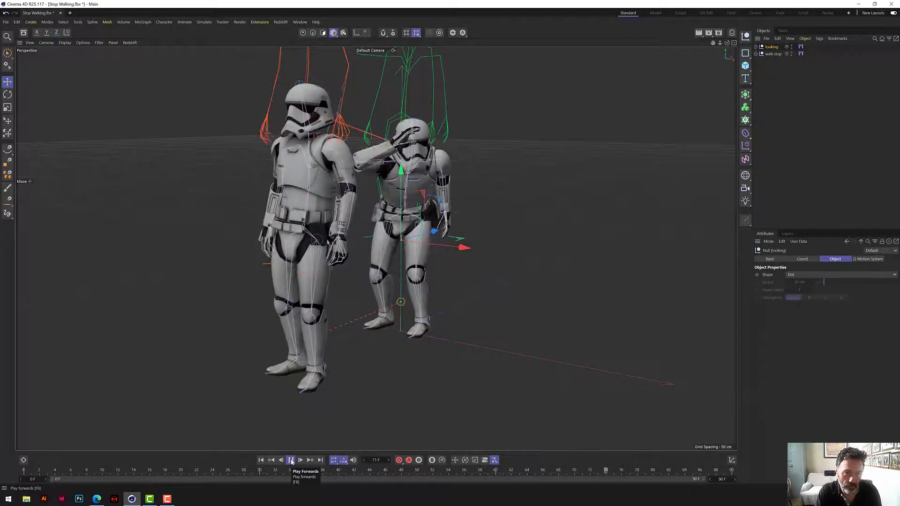
{"action": "left_click", "coordinate": [290, 461]}
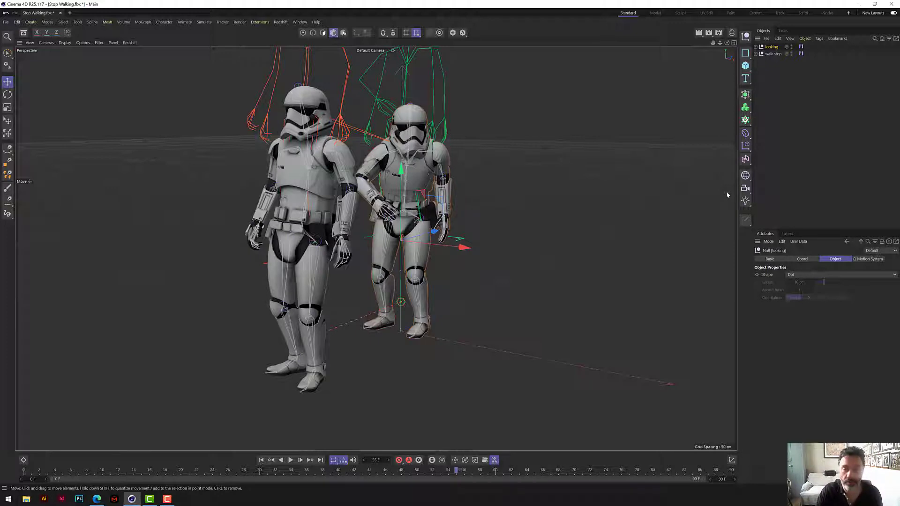
- Hide the looking group in the editor and renderer, and select the walk stop null
{"action": "left_click", "coordinate": [781, 86]}
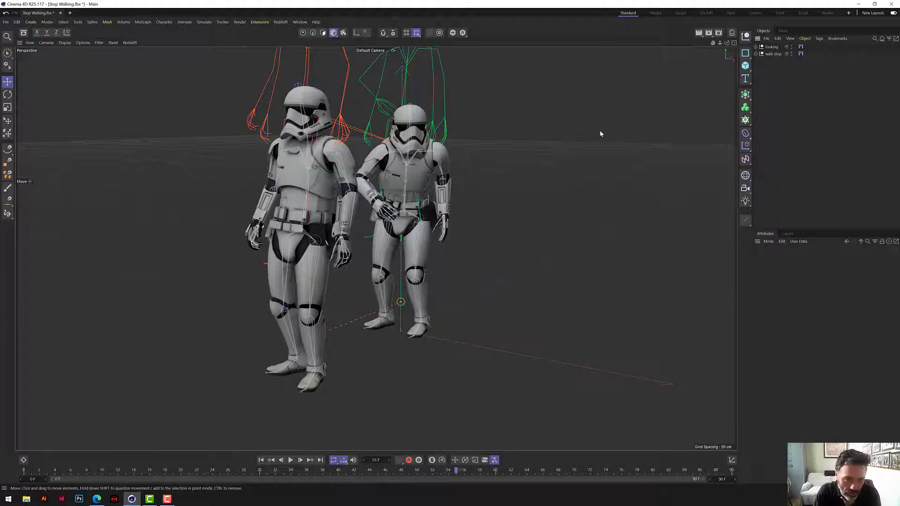
{"action": "left_click", "coordinate": [793, 52]}
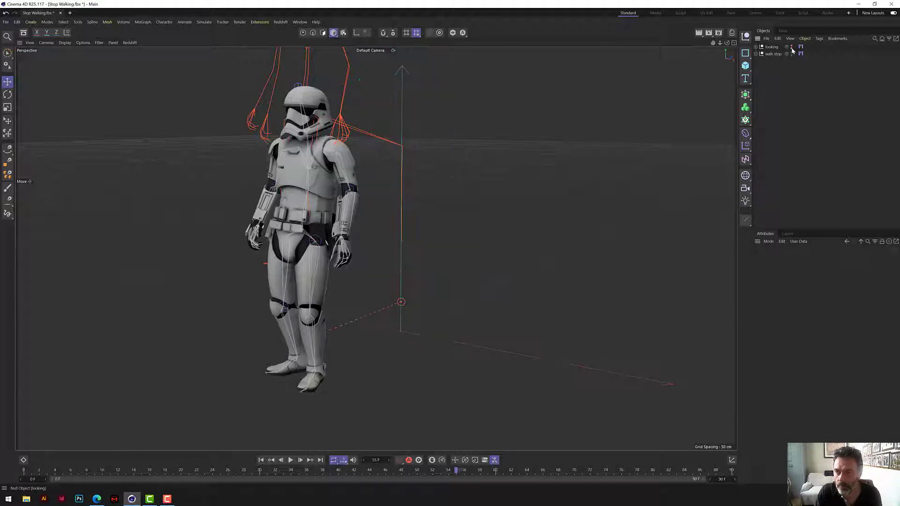
{"action": "left_click", "coordinate": [792, 47]}
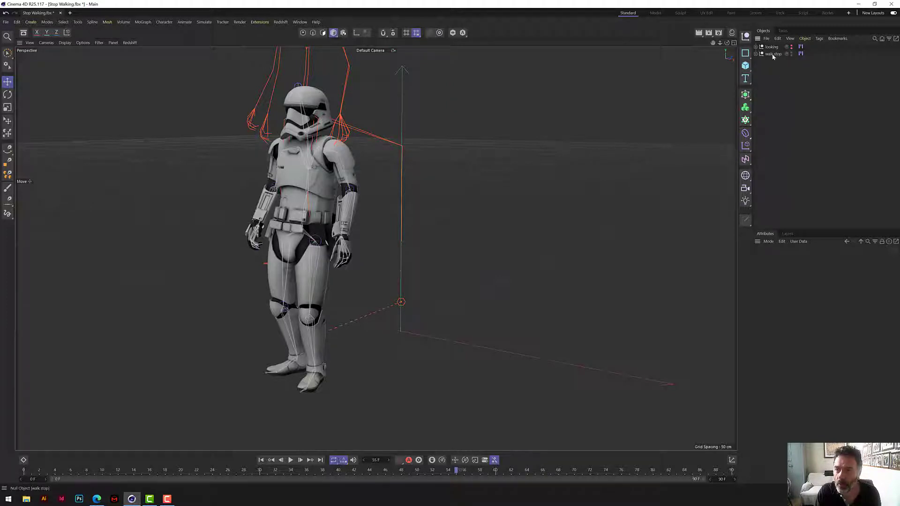
{"action": "left_click", "coordinate": [768, 56]}
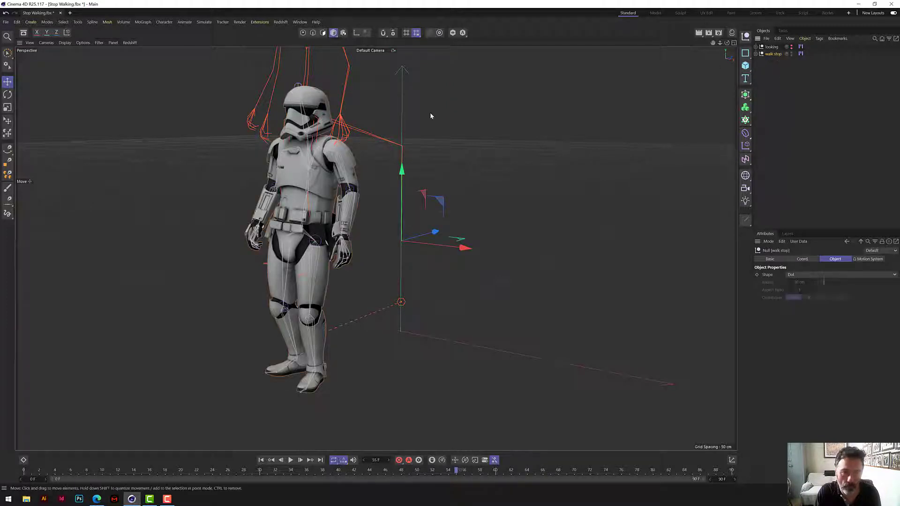
- From the first frame, merge the Look Over Shoulder FBX file with the default import settings and delete its imported camera
{"action": "left_click", "coordinate": [261, 460]}
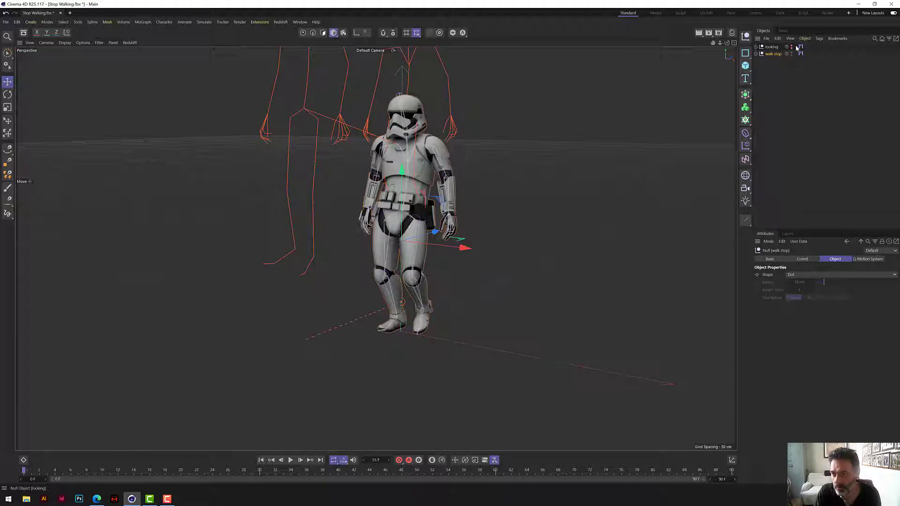
{"action": "left_click", "coordinate": [785, 96]}
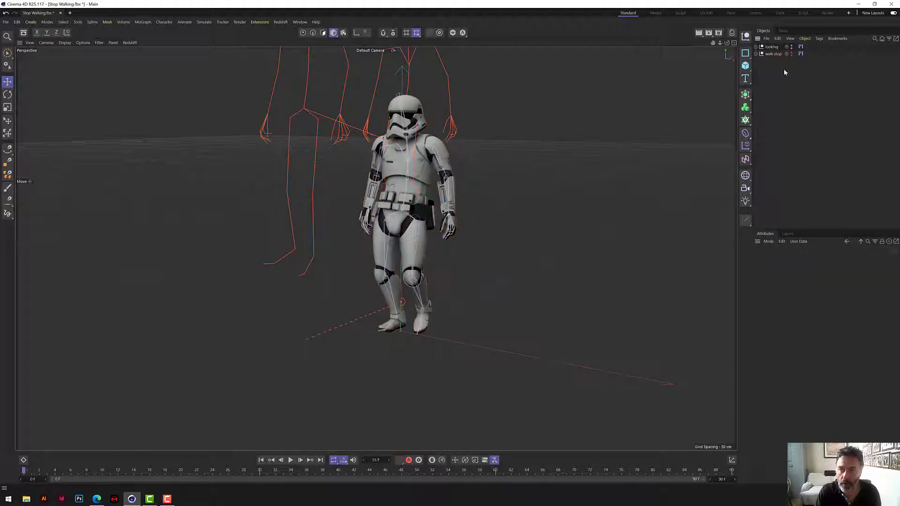
{"action": "left_click", "coordinate": [766, 39]}
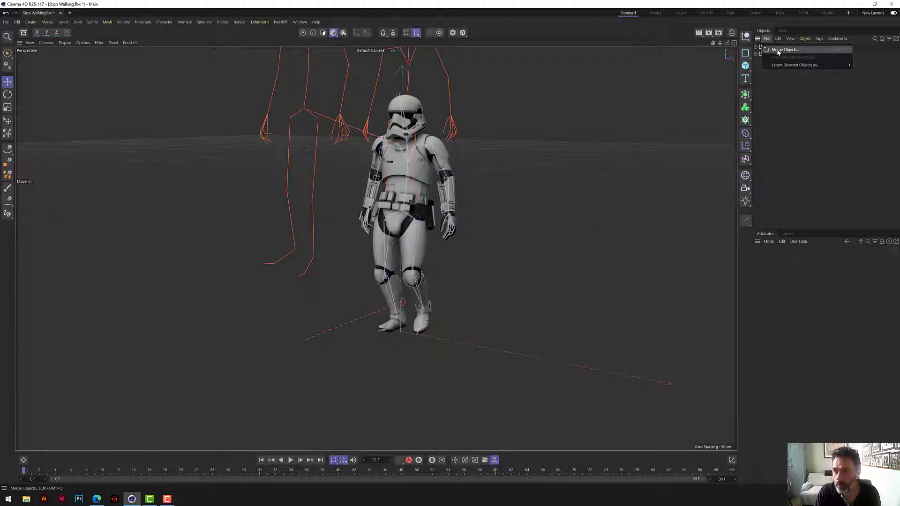
{"action": "left_click", "coordinate": [777, 50]}
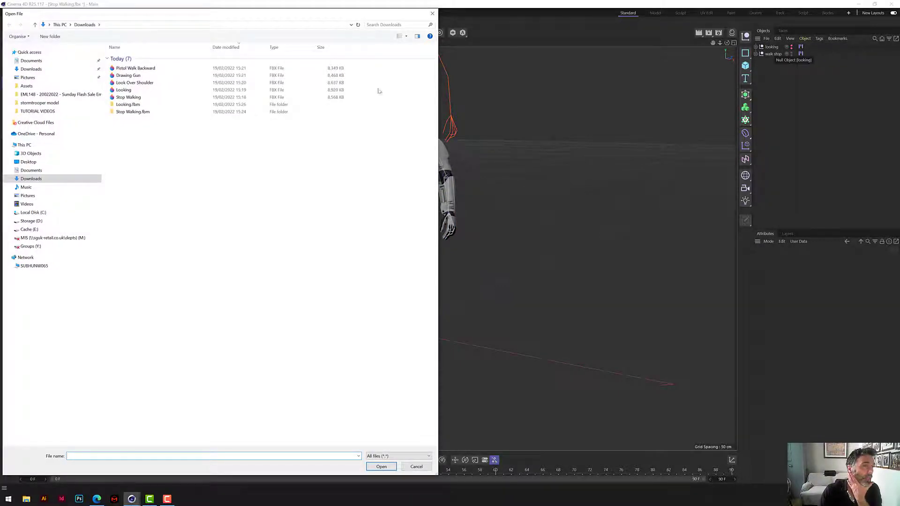
{"action": "left_click", "coordinate": [138, 85]}
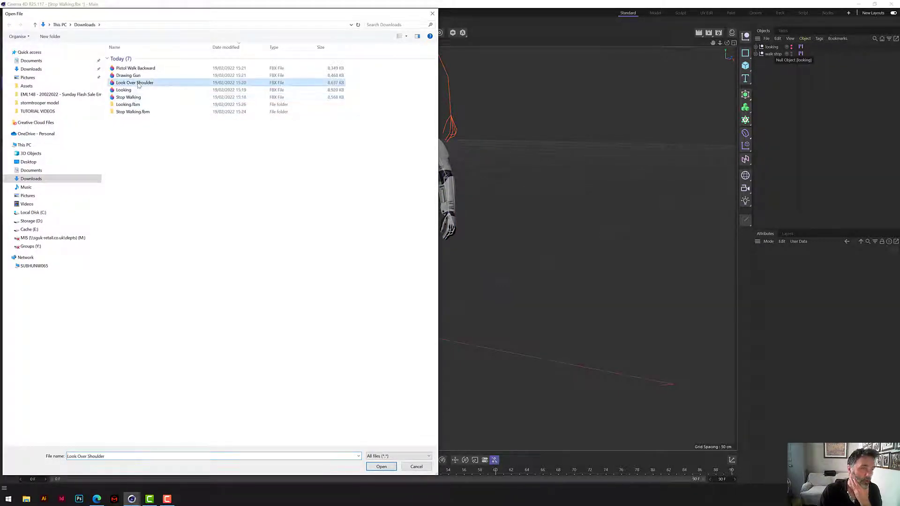
{"action": "left_click", "coordinate": [391, 469]}
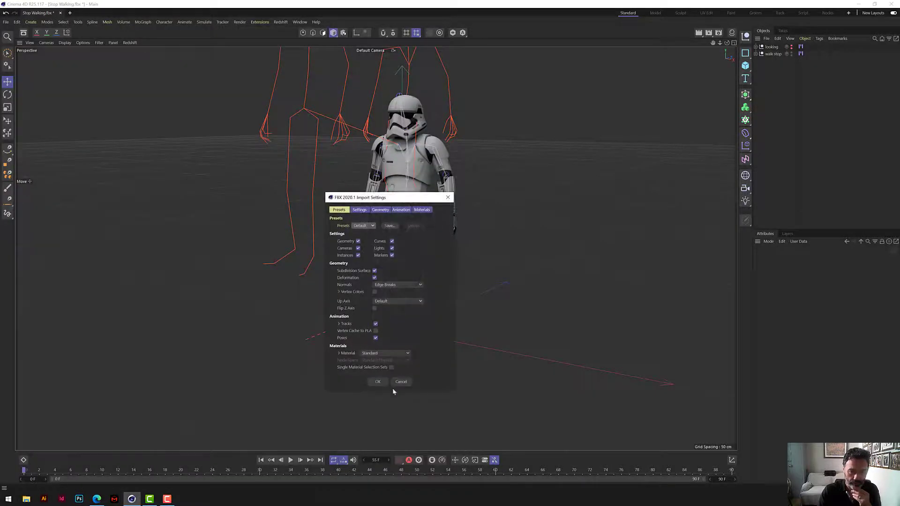
{"action": "left_click", "coordinate": [378, 381]}
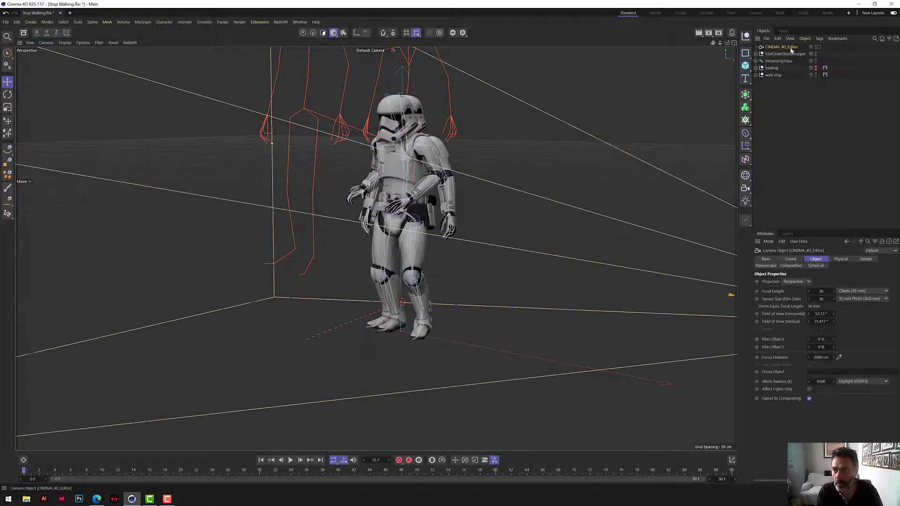
{"action": "key", "text": "Delete"}
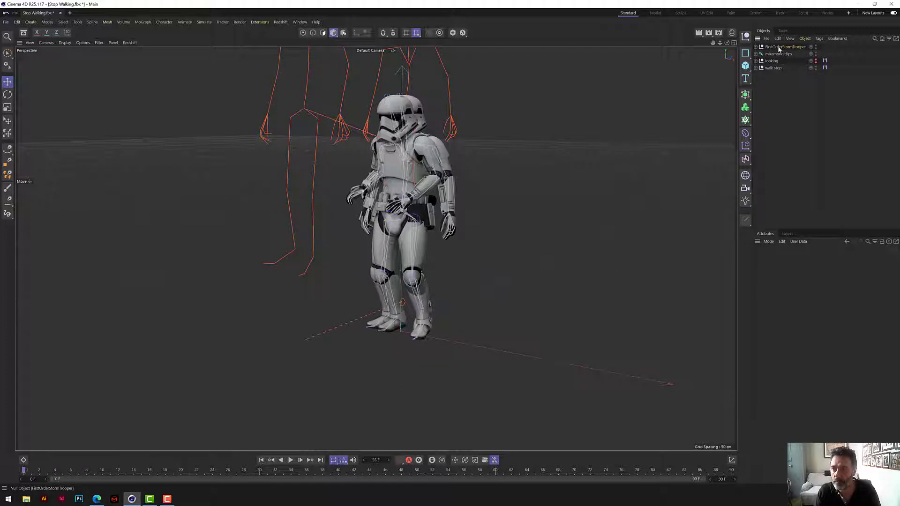
- Group the newly merged FirstOrderStormTrooper and its hips rig under a null named "look shoulder"
{"action": "left_click", "coordinate": [779, 48]}
{"action": "left_click", "coordinate": [779, 53], "text": "ctrl"}
{"action": "right_click", "coordinate": [780, 54]}
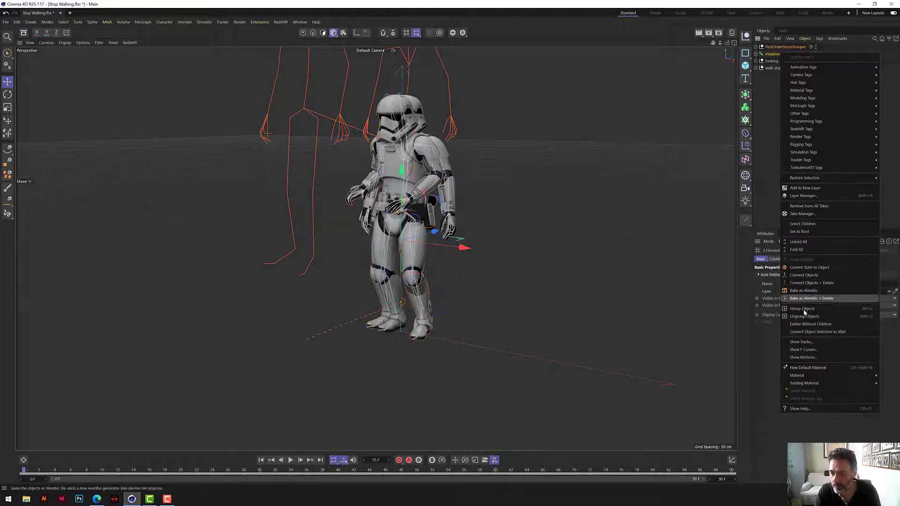
{"action": "left_click", "coordinate": [802, 308]}
{"action": "double_click", "coordinate": [770, 46]}
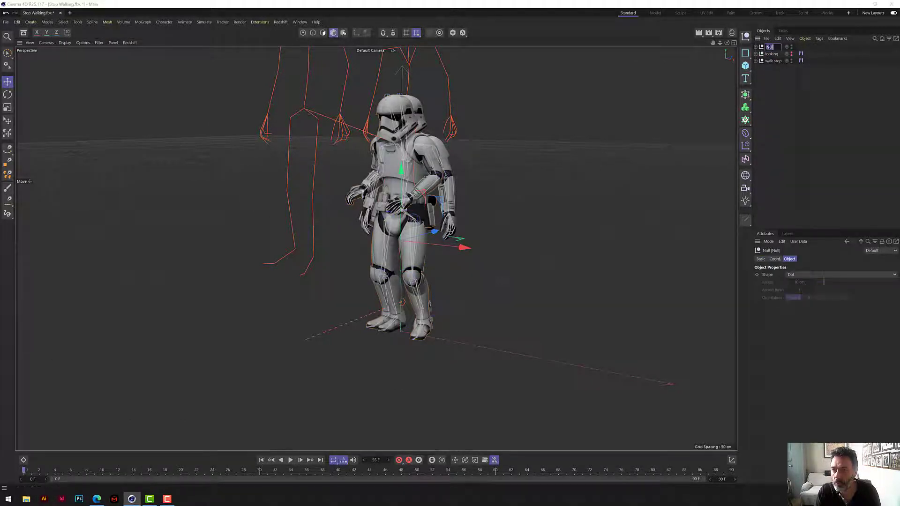
{"action": "type", "text": "look"}
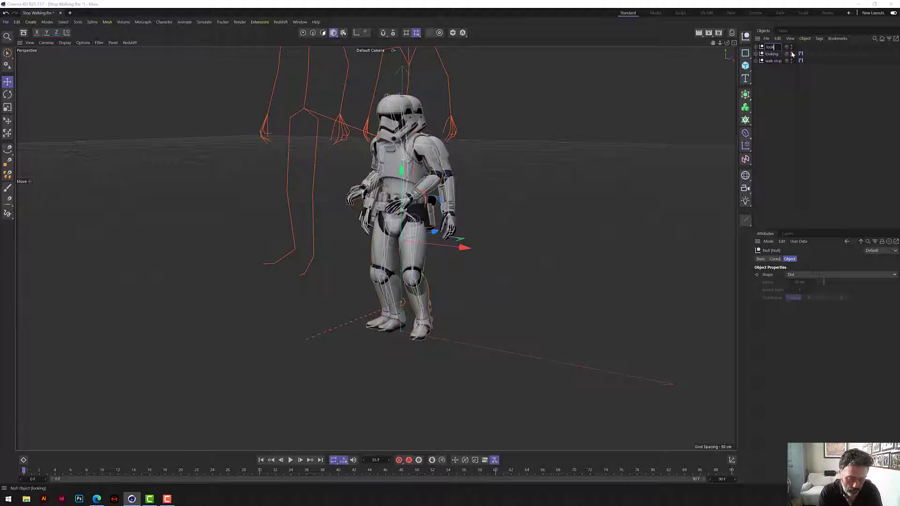
{"action": "type", "text": " shoulde"}
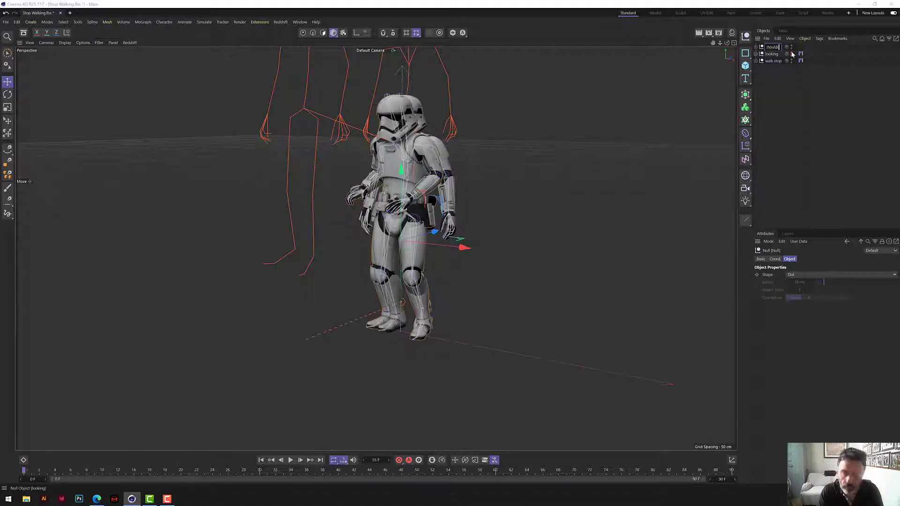
{"action": "type", "text": "r"}
{"action": "key", "text": "Return"}
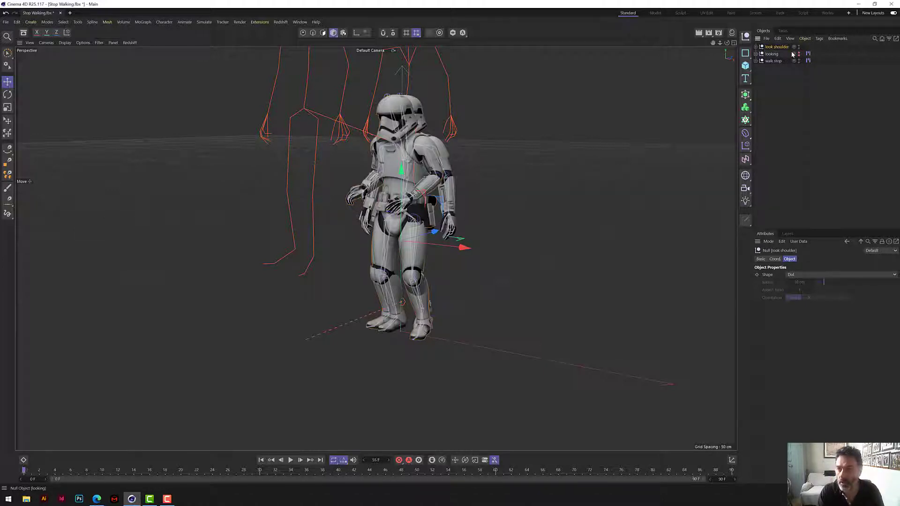
- Add a motion clip for the look shoulder null, keeping the original animation, and hide the group in the editor and renderer
{"action": "left_click", "coordinate": [183, 22]}
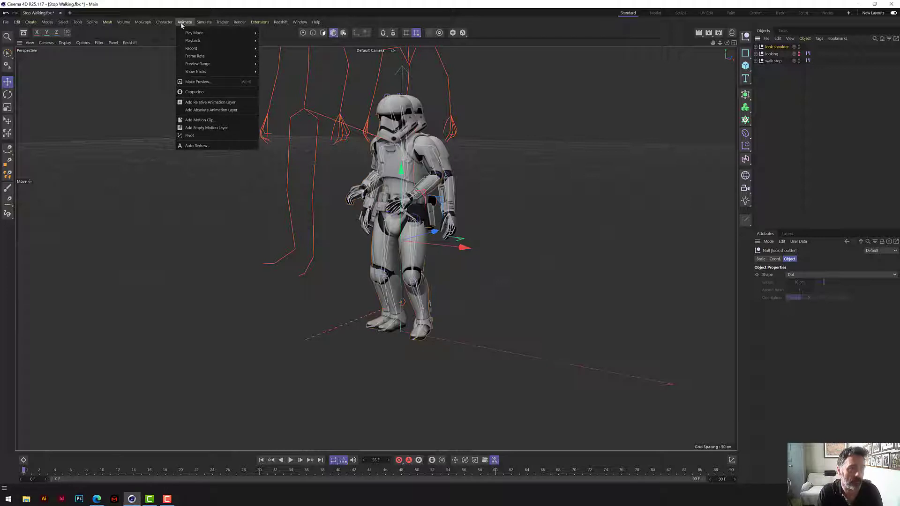
{"action": "left_click", "coordinate": [207, 120]}
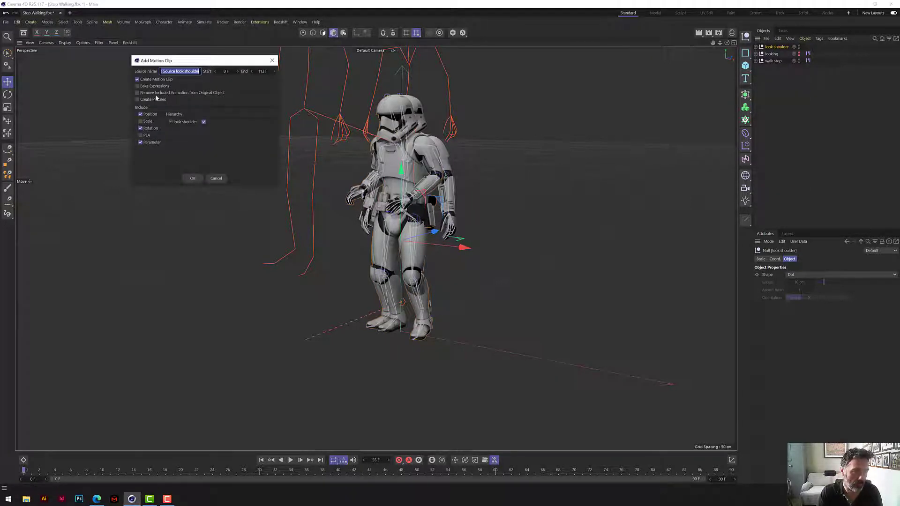
{"action": "left_click", "coordinate": [193, 179]}
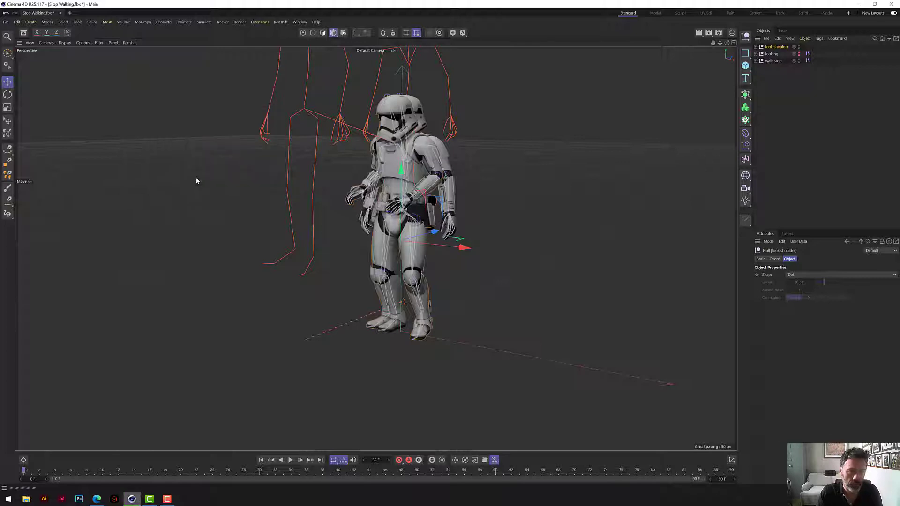
{"action": "left_click", "coordinate": [801, 47]}
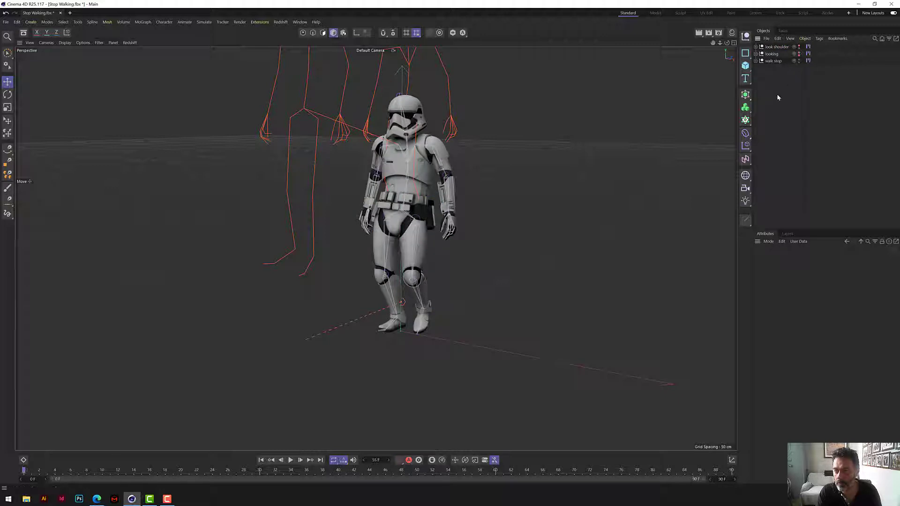
- Merge the Drawing Gun FBX file into the scene with the default import settings and delete its imported camera
{"action": "left_click_drag", "start_coordinate": [727, 42], "coordinate": [665, 46]}
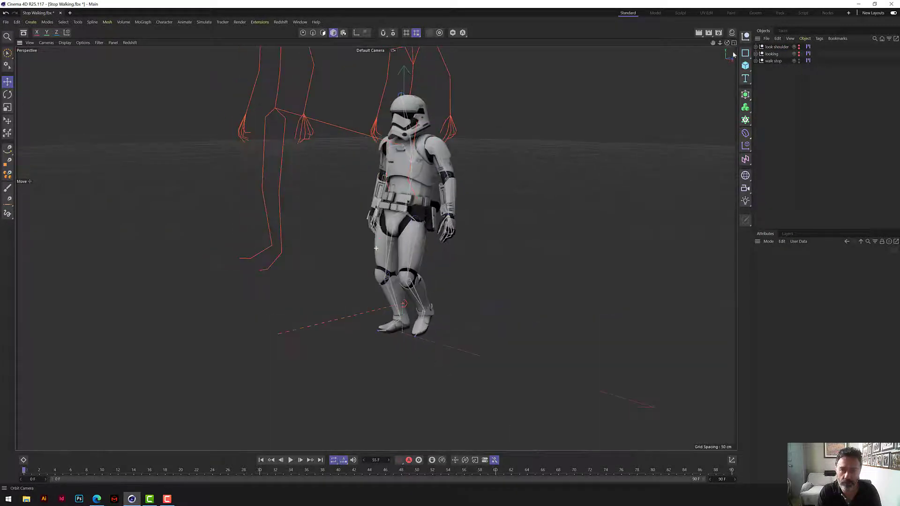
{"action": "left_click", "coordinate": [766, 38]}
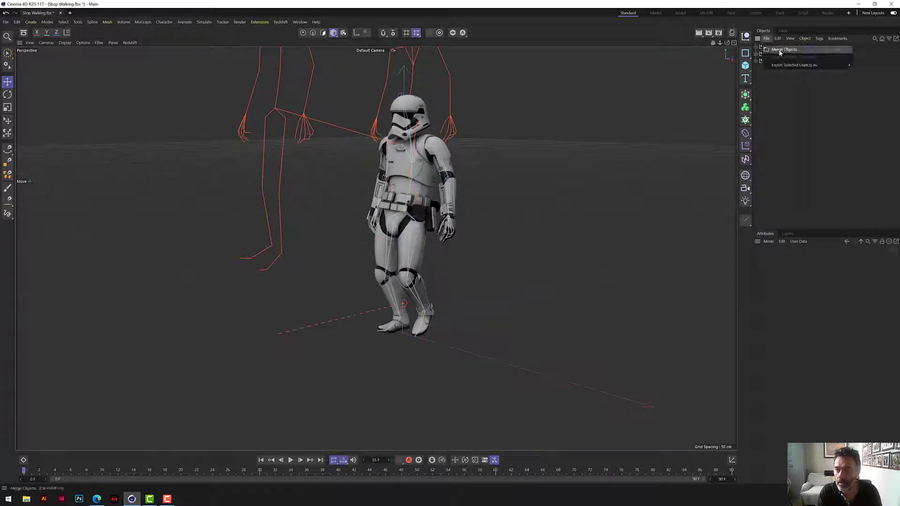
{"action": "left_click", "coordinate": [784, 49]}
{"action": "left_click", "coordinate": [125, 76]}
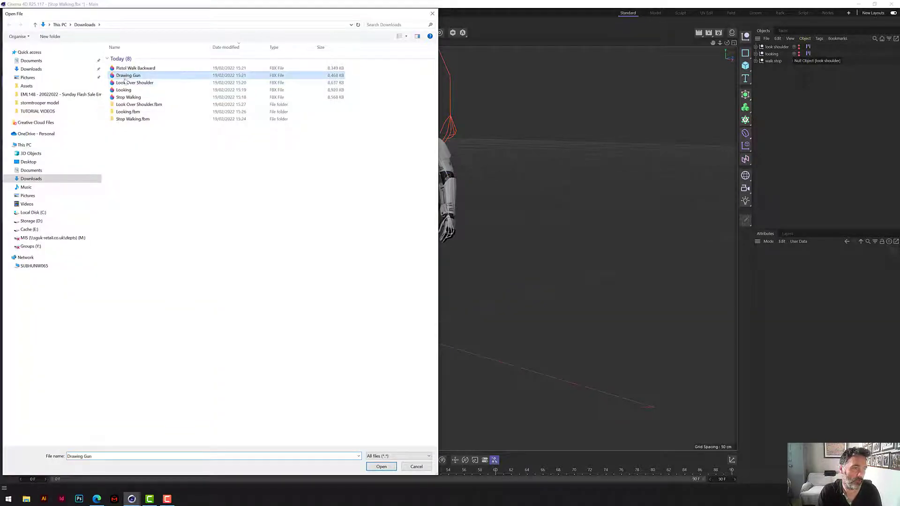
{"action": "left_click", "coordinate": [381, 466]}
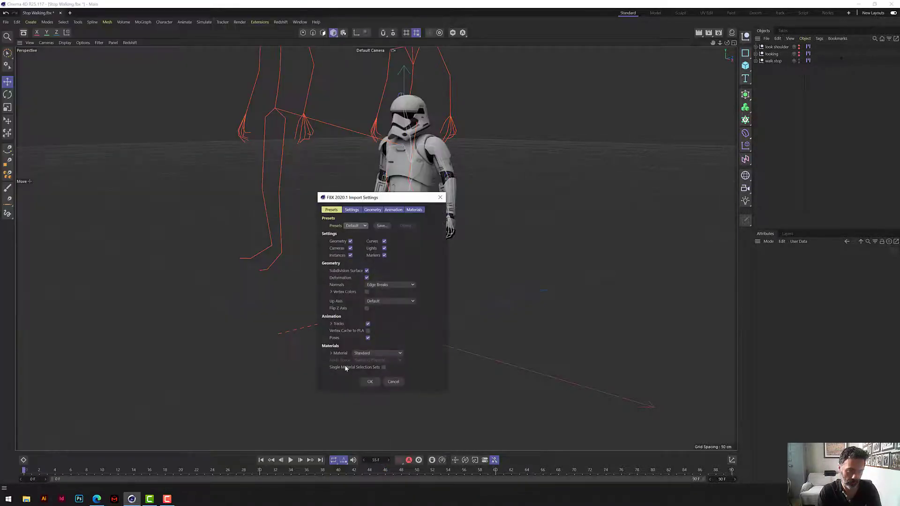
{"action": "left_click", "coordinate": [372, 383]}
{"action": "left_click", "coordinate": [781, 47]}
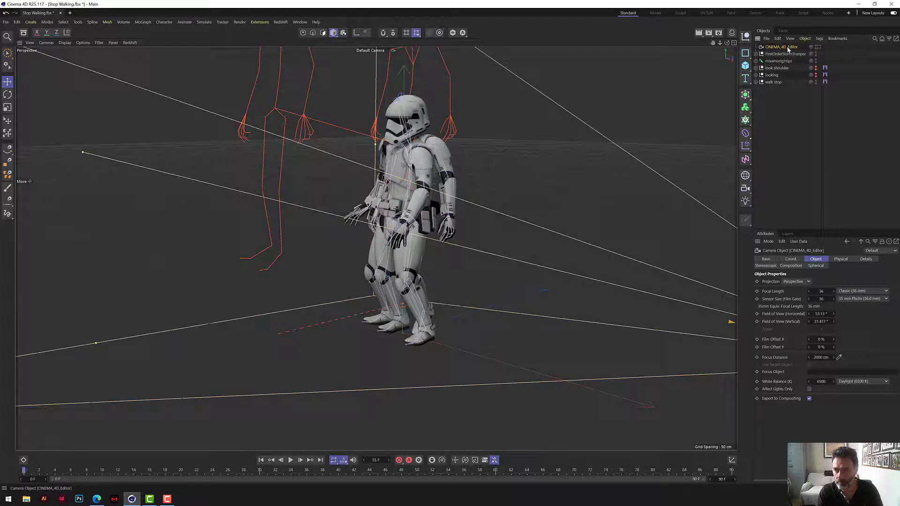
{"action": "key", "text": "Delete"}
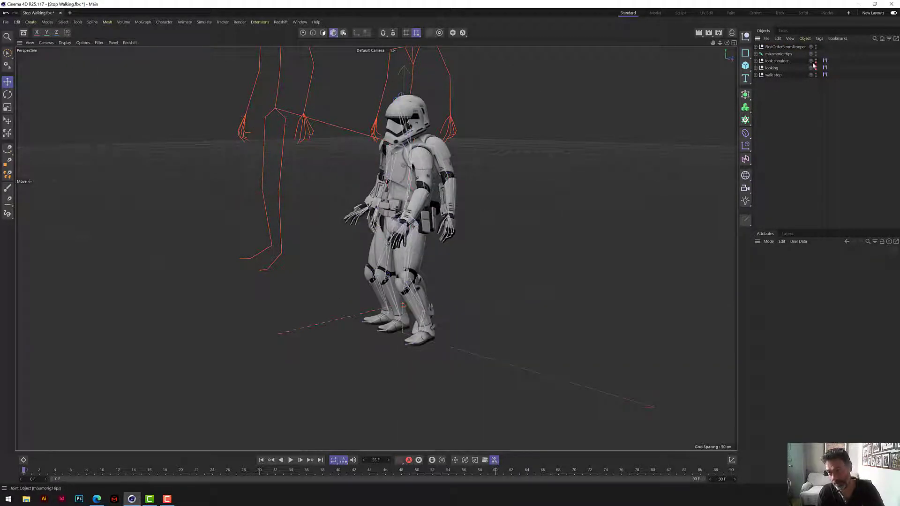
- Group the new FirstOrderStormTrooper and its hips rig under a null named "drawing gun" and hide it in the editor and renderer
{"action": "left_click", "coordinate": [788, 48]}
{"action": "left_click", "coordinate": [786, 54], "text": "ctrl"}
{"action": "right_click", "coordinate": [783, 53]}
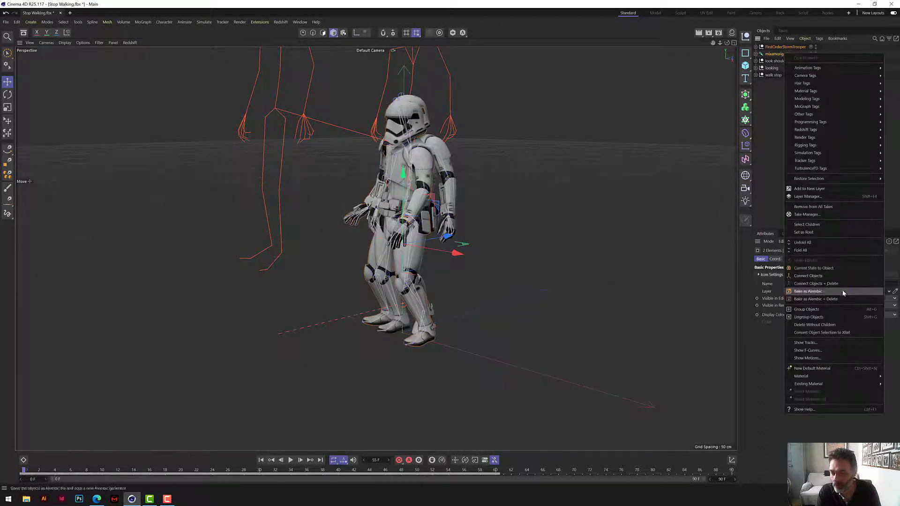
{"action": "left_click", "coordinate": [811, 299]}
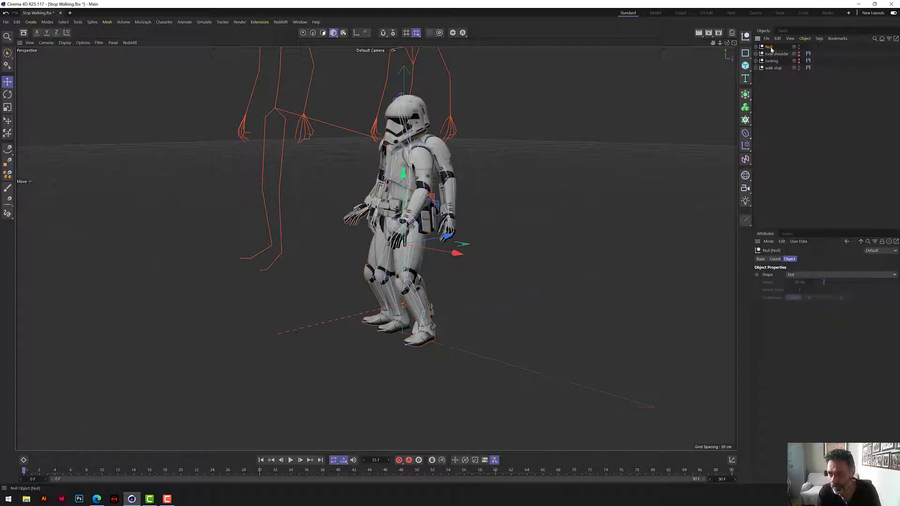
{"action": "type", "text": "d"}
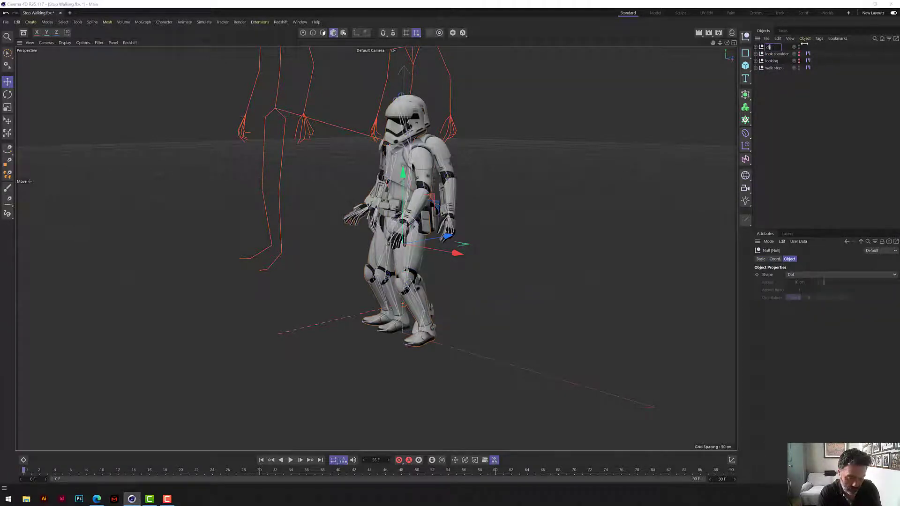
{"action": "type", "text": "rawing gr"}
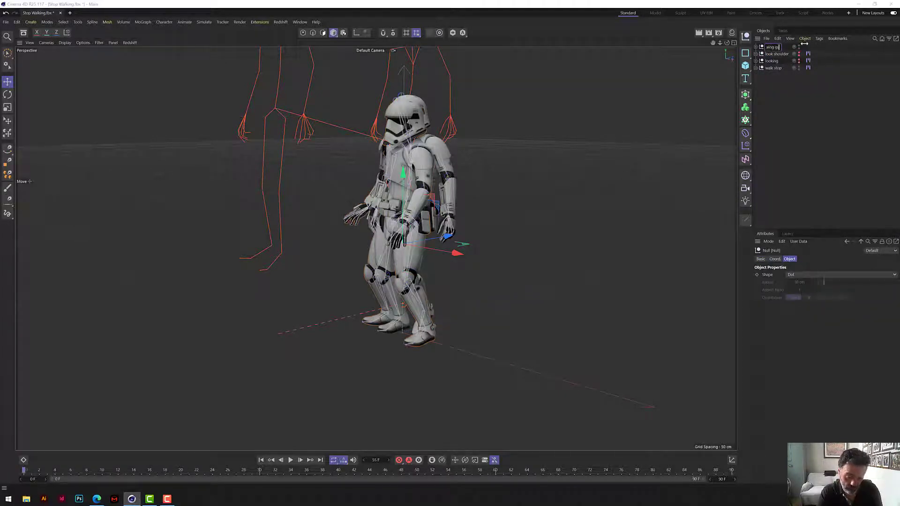
{"action": "key", "text": "Return"}
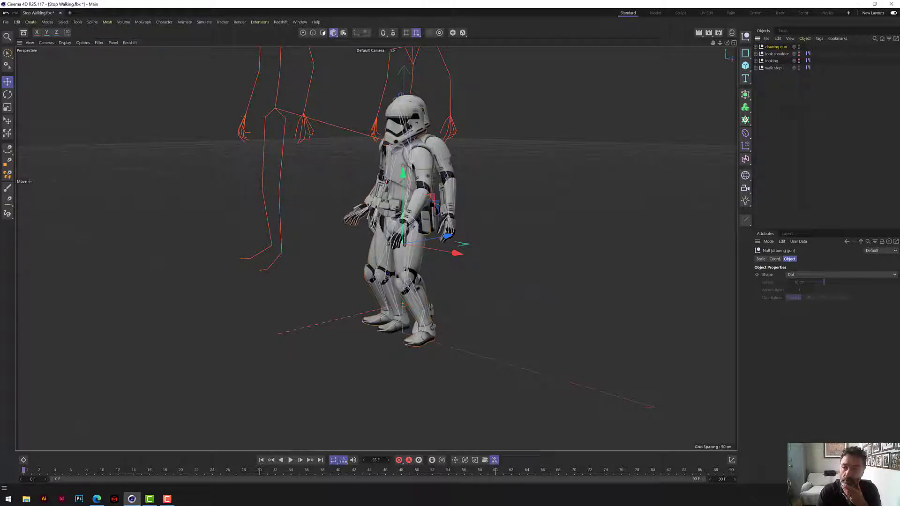
{"action": "left_click", "coordinate": [817, 106]}
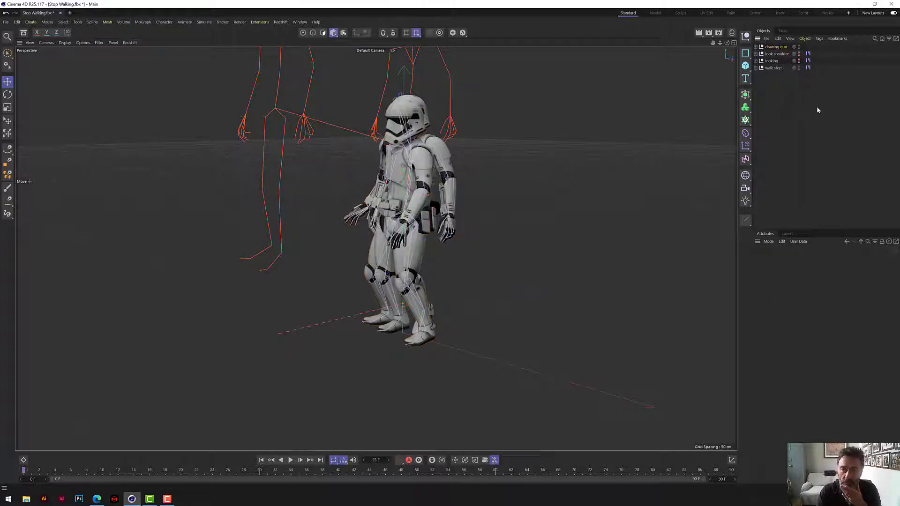
{"action": "left_click", "coordinate": [799, 46]}
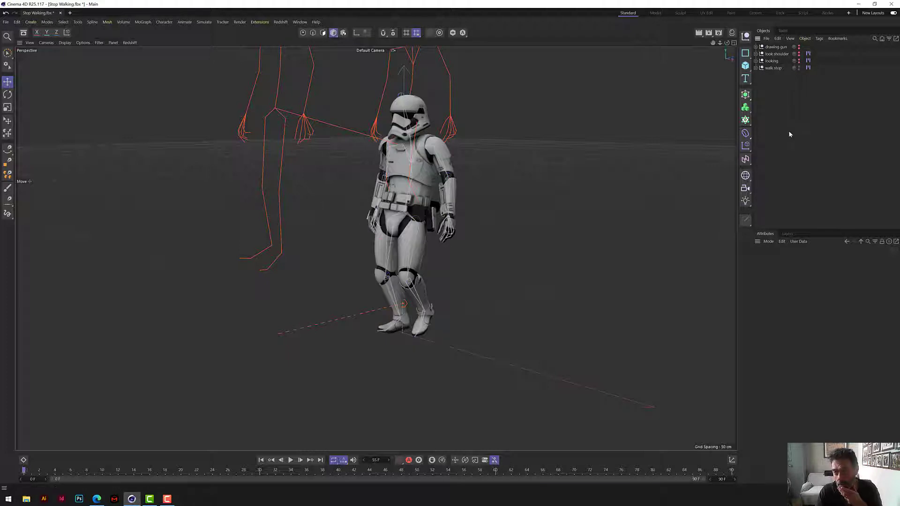
- Merge the Pistol Walk Backward FBX file into the scene with the default import settings and delete its imported camera
{"action": "left_click", "coordinate": [767, 39]}
{"action": "left_click", "coordinate": [782, 49]}
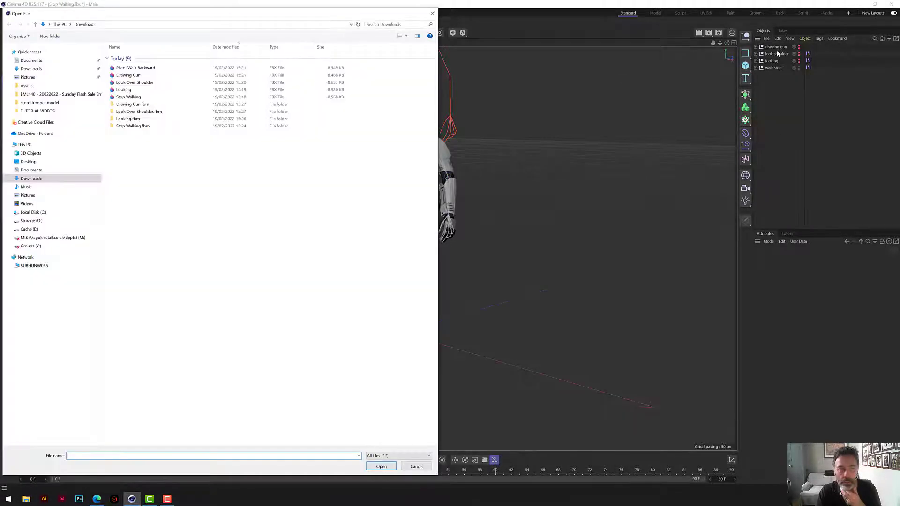
{"action": "left_click", "coordinate": [126, 69]}
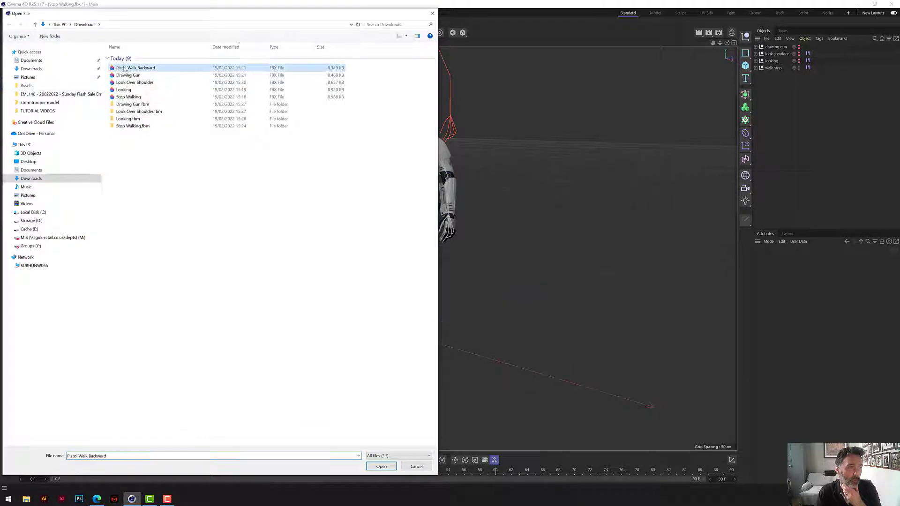
{"action": "left_click", "coordinate": [381, 466]}
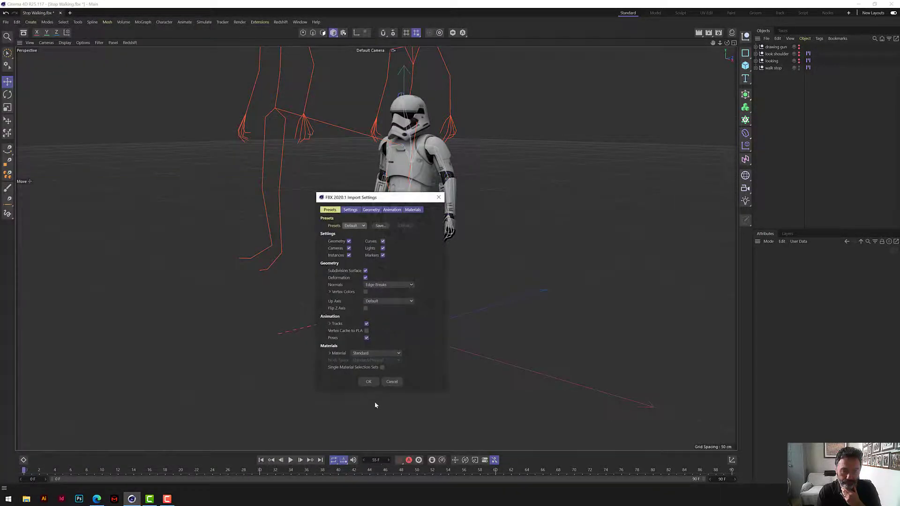
{"action": "left_click", "coordinate": [368, 382]}
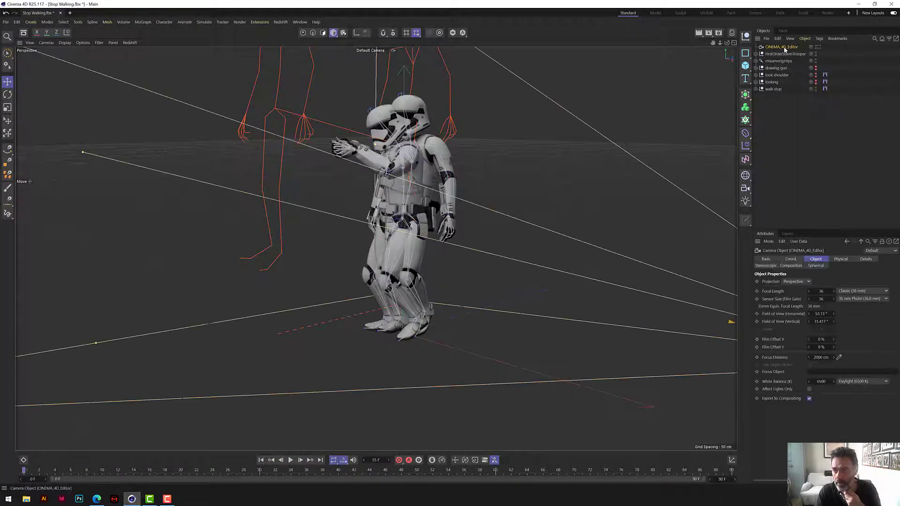
{"action": "key", "text": "Delete"}
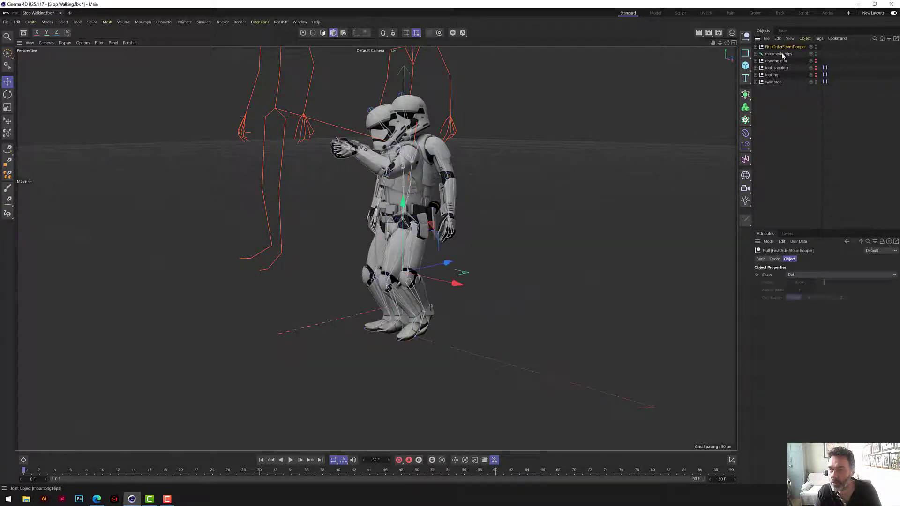
- Group the new FirstOrderStormTrooper and its hips rig under a null named "walk backwards" and hide it in the editor and renderer
{"action": "left_click", "coordinate": [782, 56], "text": "ctrl"}
{"action": "right_click", "coordinate": [783, 55]}
{"action": "left_click", "coordinate": [814, 311]}
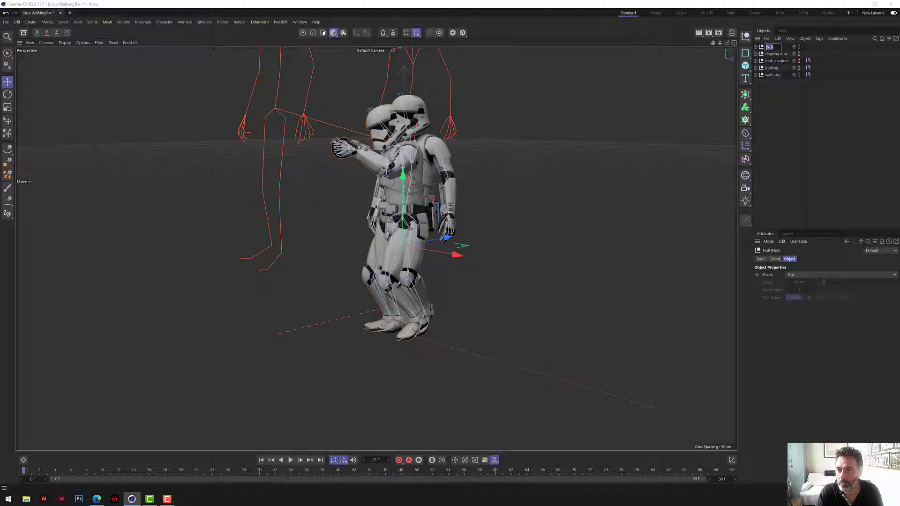
{"action": "type", "text": "v"}
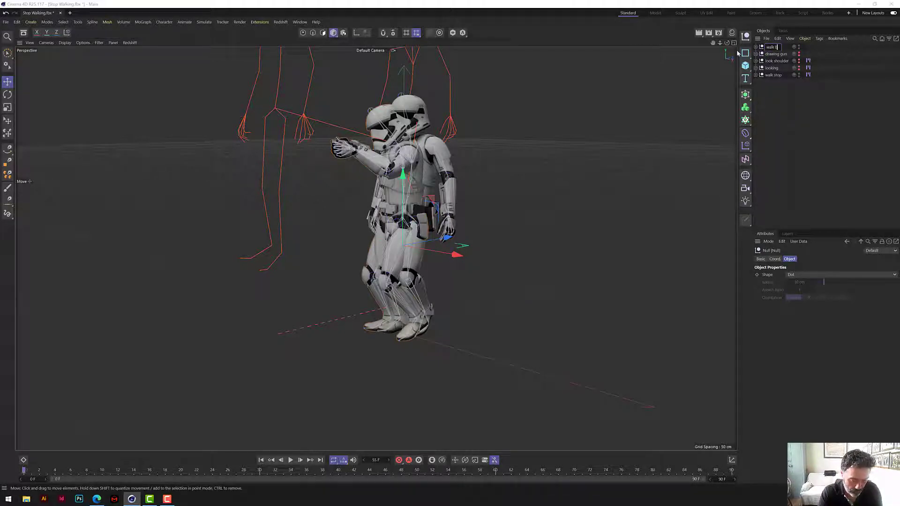
{"action": "type", "text": "alk back"}
{"action": "type", "text": "ward"}
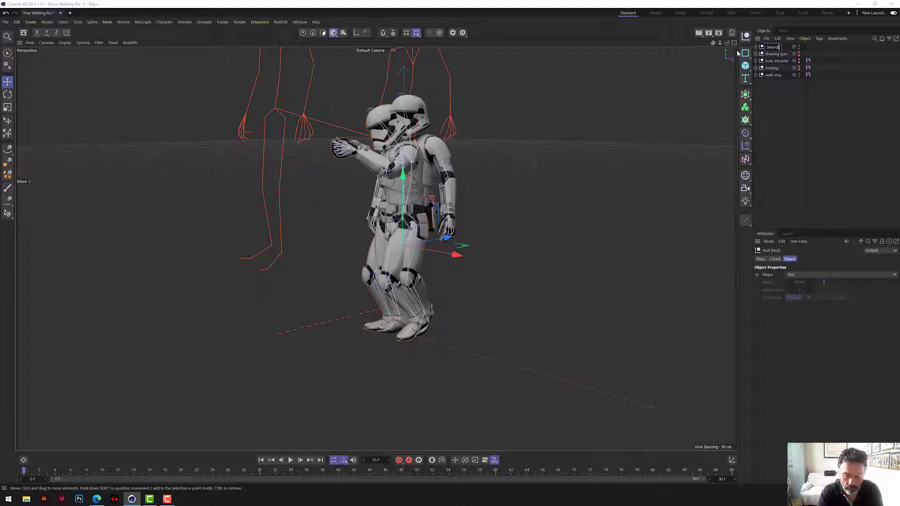
{"action": "type", "text": "s"}
{"action": "key", "text": "Return"}
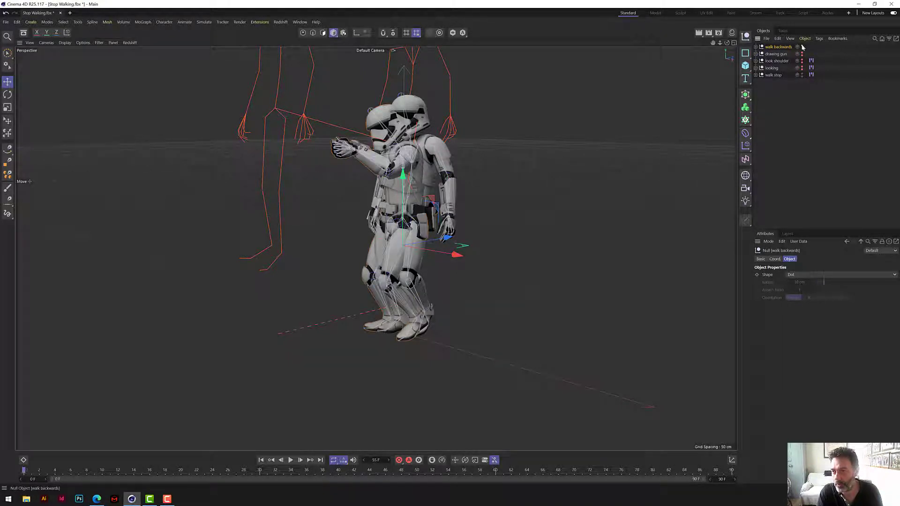
{"action": "left_click", "coordinate": [792, 111]}
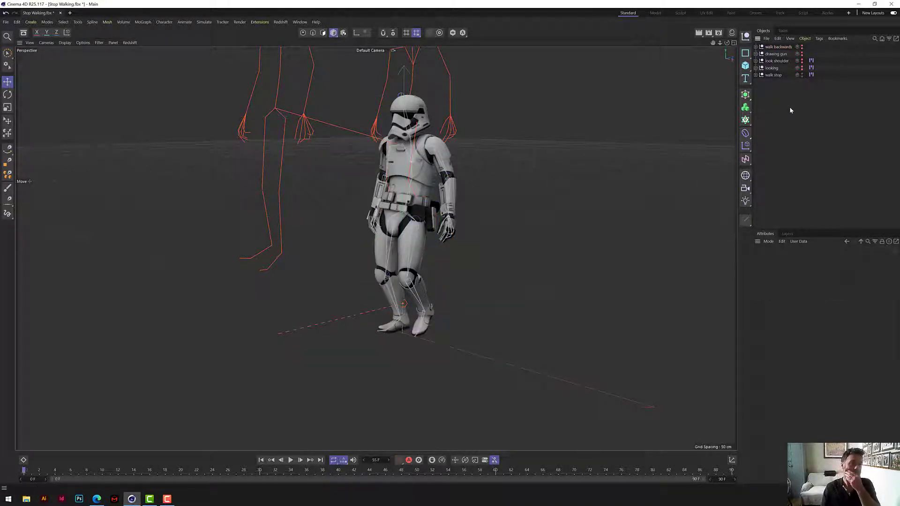
- Save the project as "stormtrooper scene1" in the TUTORIAL VIDEOS folder
{"action": "left_click", "coordinate": [6, 23]}
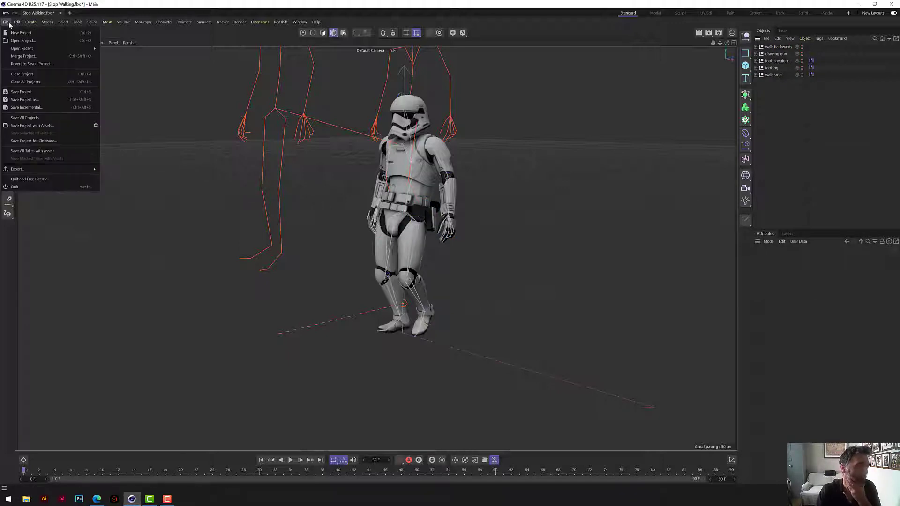
{"action": "left_click", "coordinate": [25, 99]}
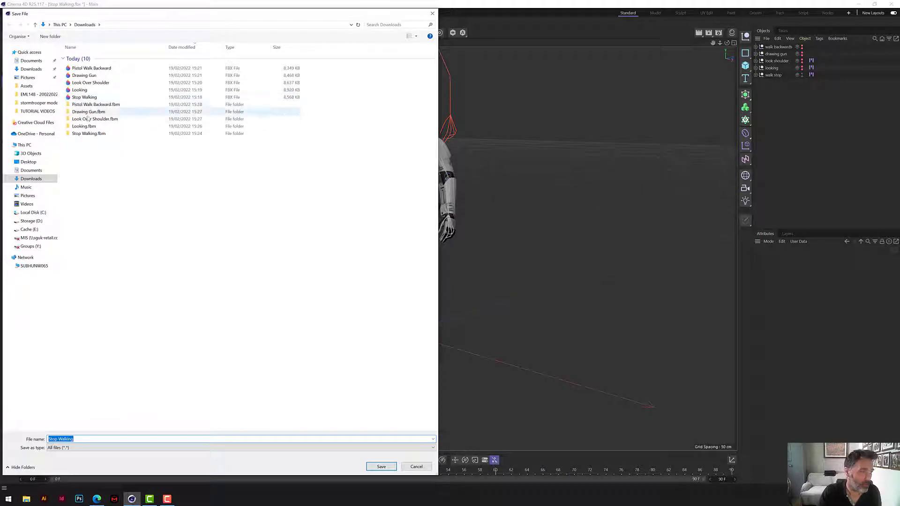
{"action": "left_click", "coordinate": [46, 113]}
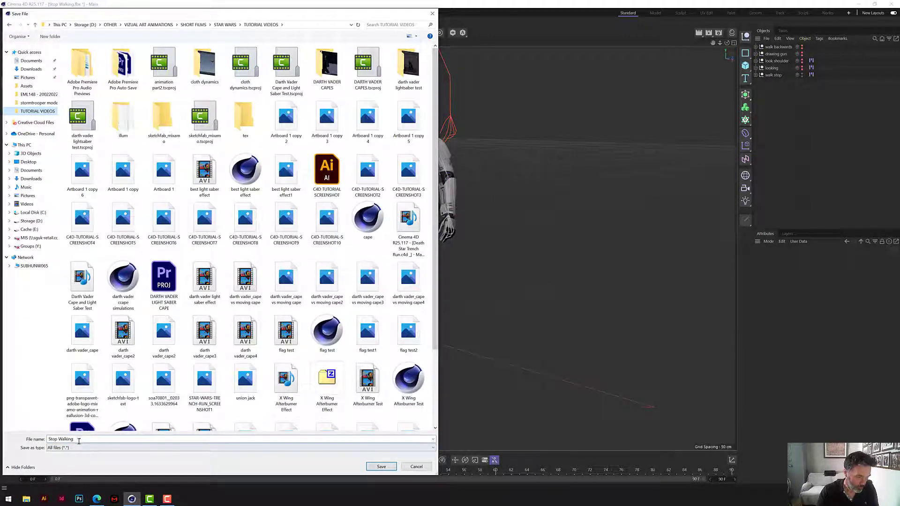
{"action": "key", "text": "alt+n"}
{"action": "type", "text": "sto"}
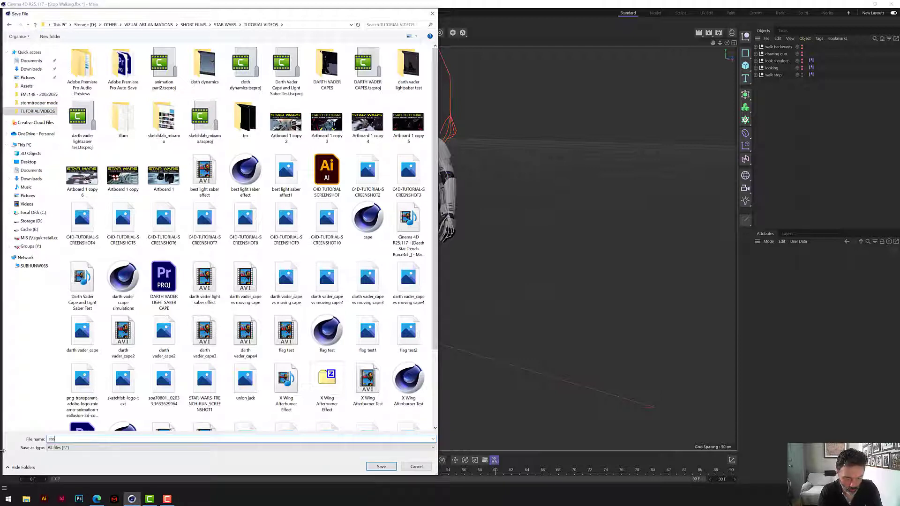
{"action": "type", "text": "rmtroop"}
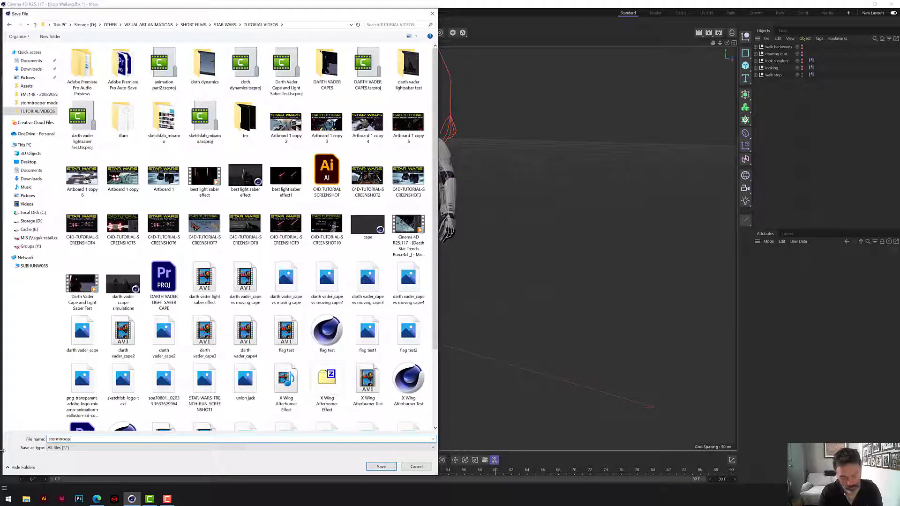
{"action": "type", "text": "er scene"}
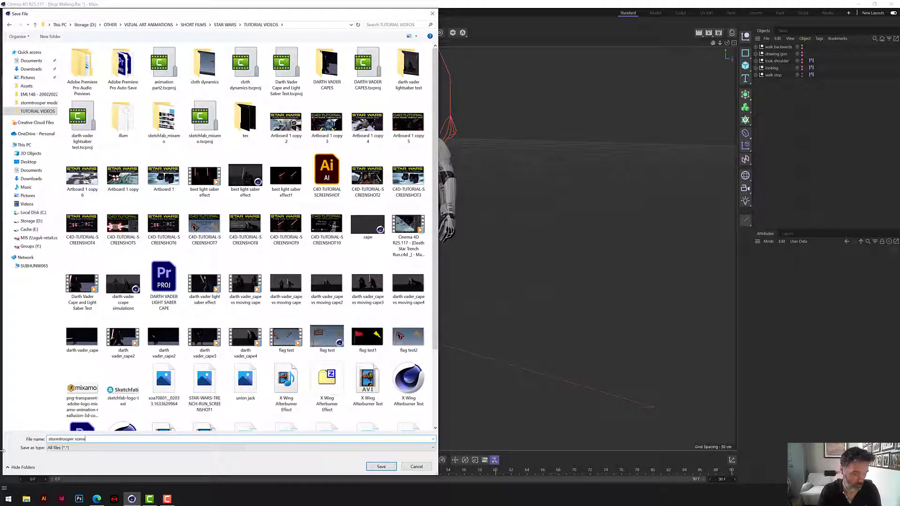
{"action": "type", "text": "1"}
{"action": "key", "text": "Return"}
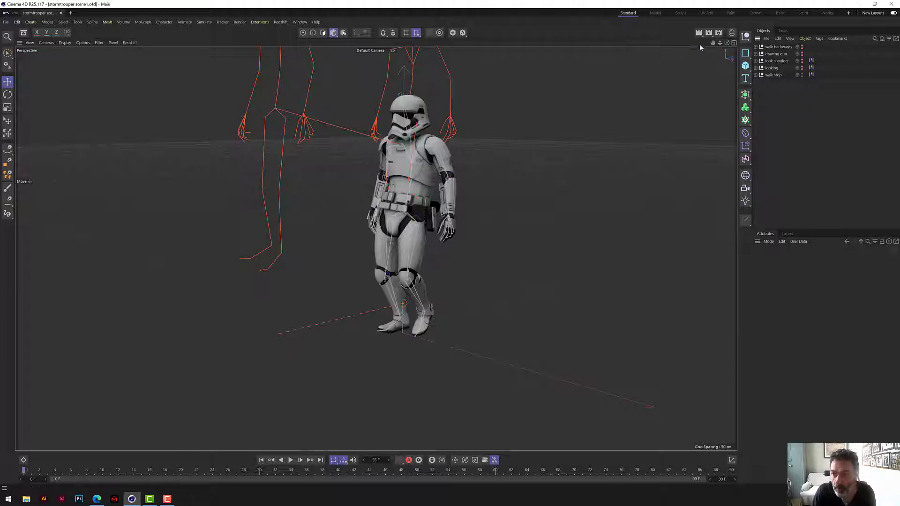
- Play back the visible stormtrooper's walk stop animation and stop it at frame 44
{"action": "left_click_drag", "start_coordinate": [728, 42], "coordinate": [792, 52]}
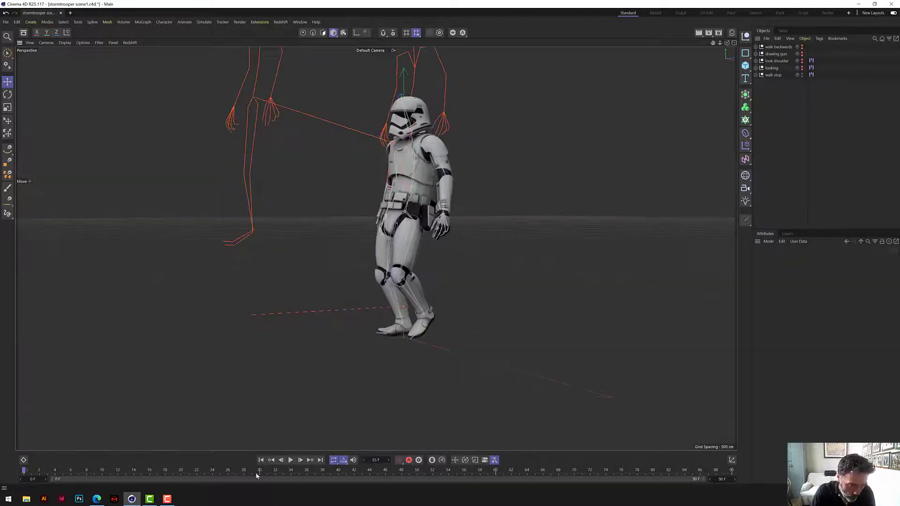
{"action": "left_click", "coordinate": [291, 460]}
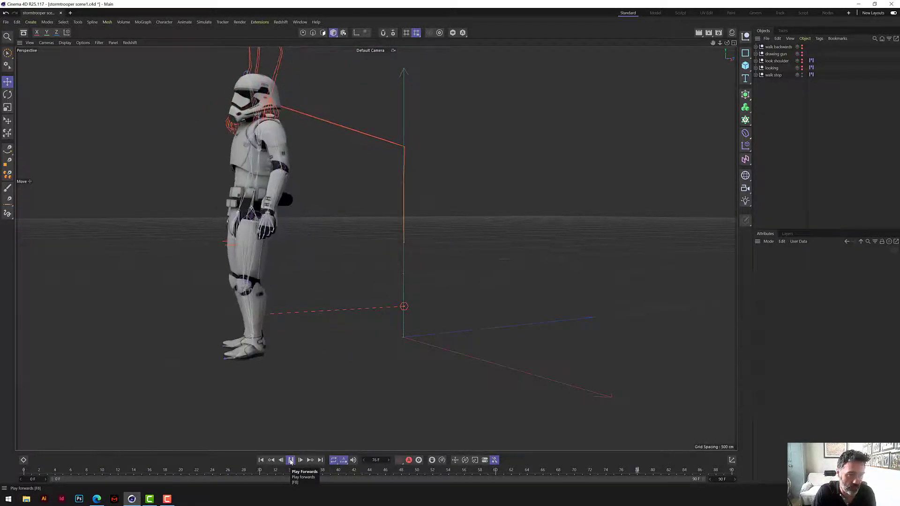
{"action": "left_click", "coordinate": [291, 460]}
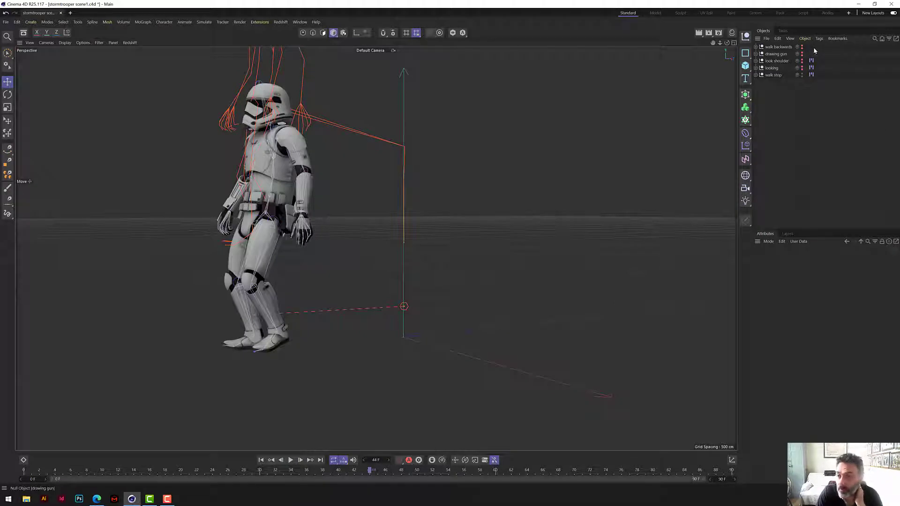
- Add a motion clip for the drawing gun null and another for the walk backwards null
{"action": "left_click", "coordinate": [776, 55]}
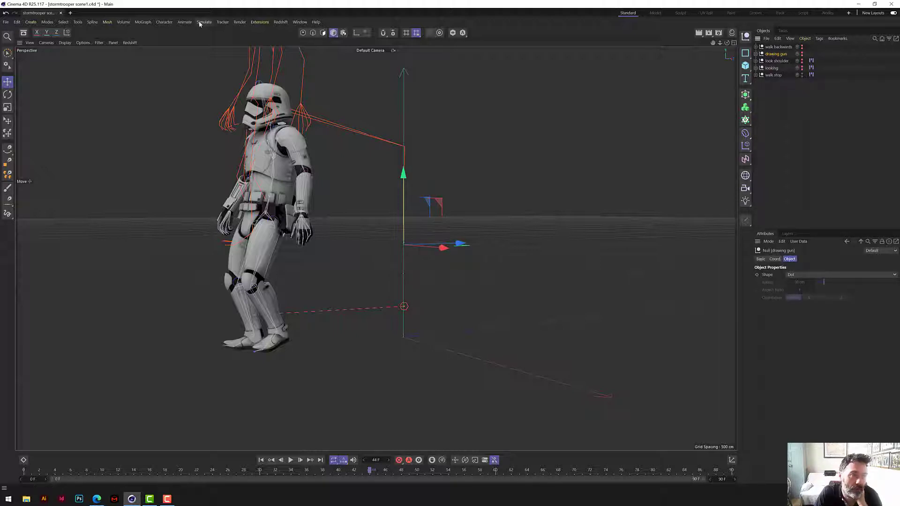
{"action": "left_click", "coordinate": [184, 23]}
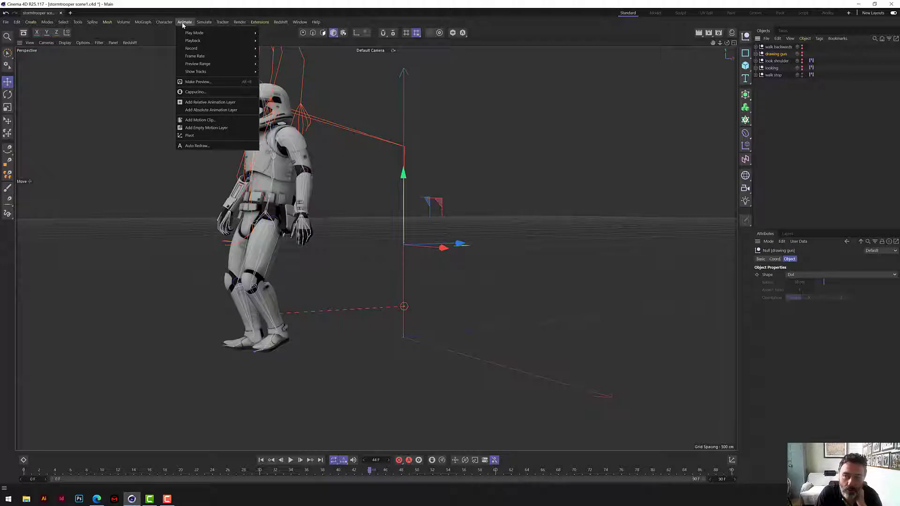
{"action": "left_click", "coordinate": [206, 120]}
{"action": "left_click", "coordinate": [195, 176]}
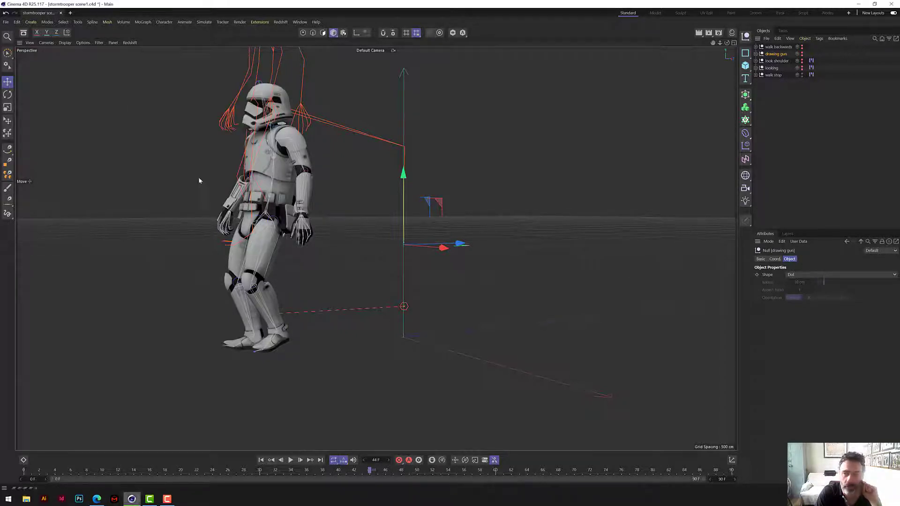
{"action": "left_click", "coordinate": [784, 47]}
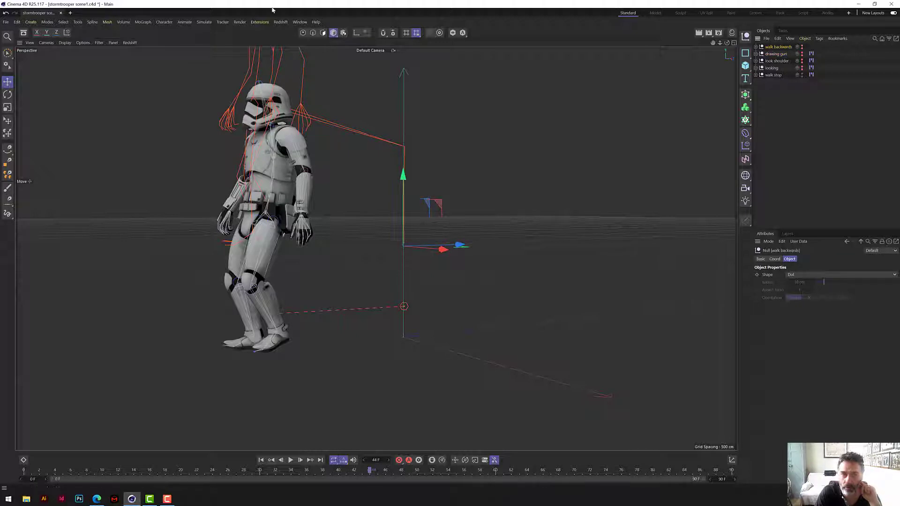
{"action": "left_click", "coordinate": [185, 23]}
{"action": "left_click", "coordinate": [203, 130]}
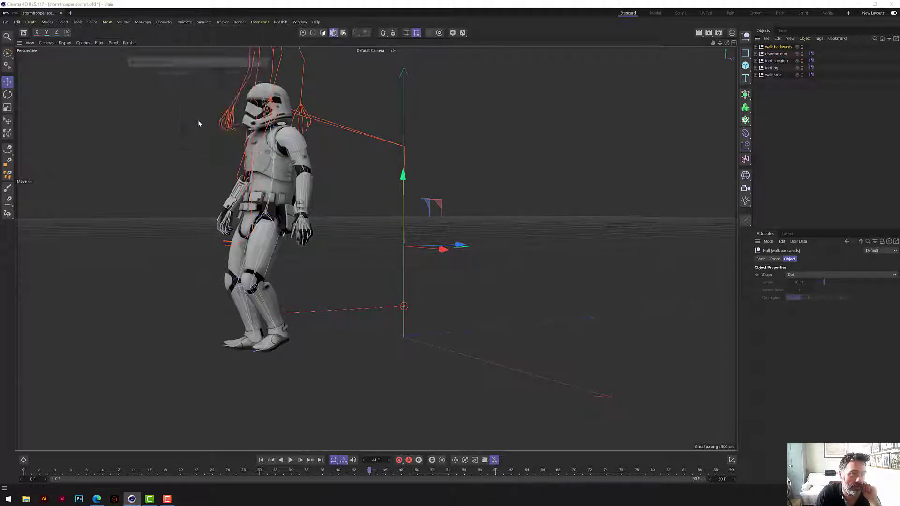
{"action": "left_click", "coordinate": [193, 188]}
{"action": "left_click", "coordinate": [788, 110]}
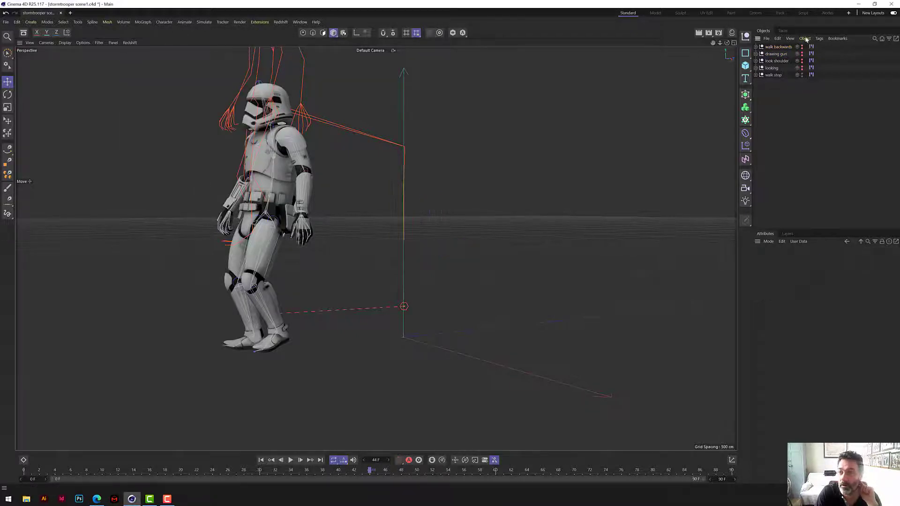
- Open the walk stop null's motion system in the timeline, enlarge the timeline area and examine the walk stop clip
{"action": "left_click", "coordinate": [812, 75]}
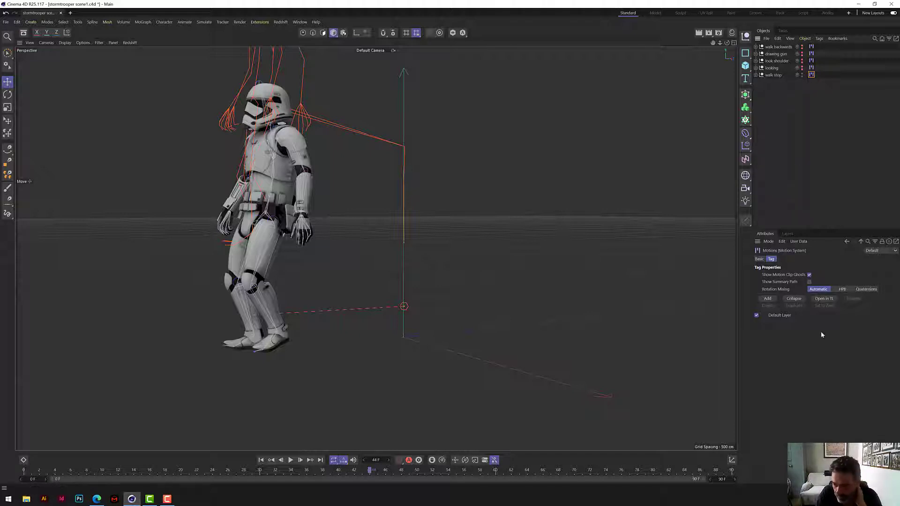
{"action": "left_click", "coordinate": [826, 299]}
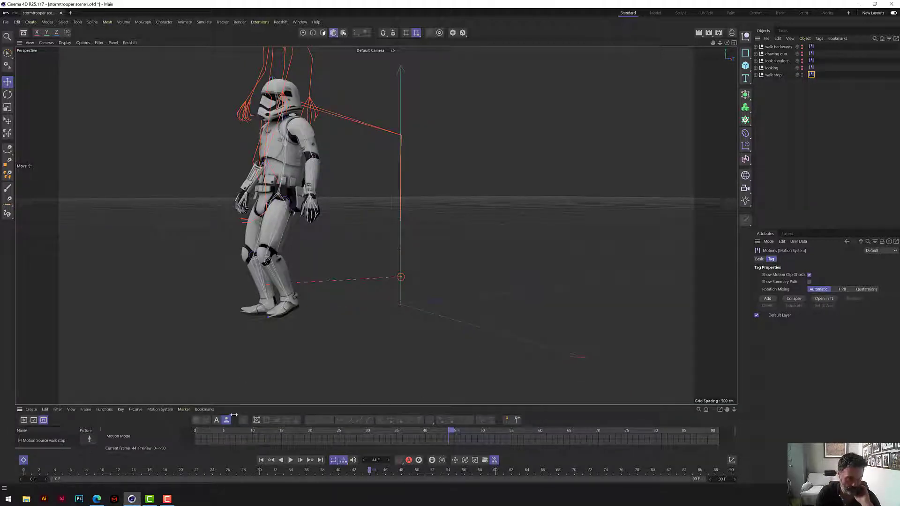
{"action": "left_click_drag", "start_coordinate": [261, 405], "coordinate": [274, 319]}
{"action": "left_click", "coordinate": [458, 370]}
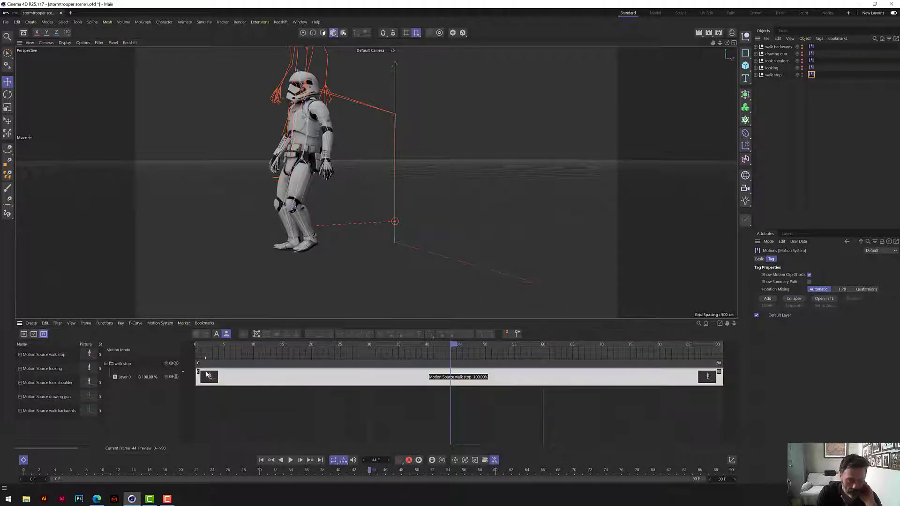
{"action": "left_click", "coordinate": [572, 400]}
{"action": "left_click", "coordinate": [596, 383]}
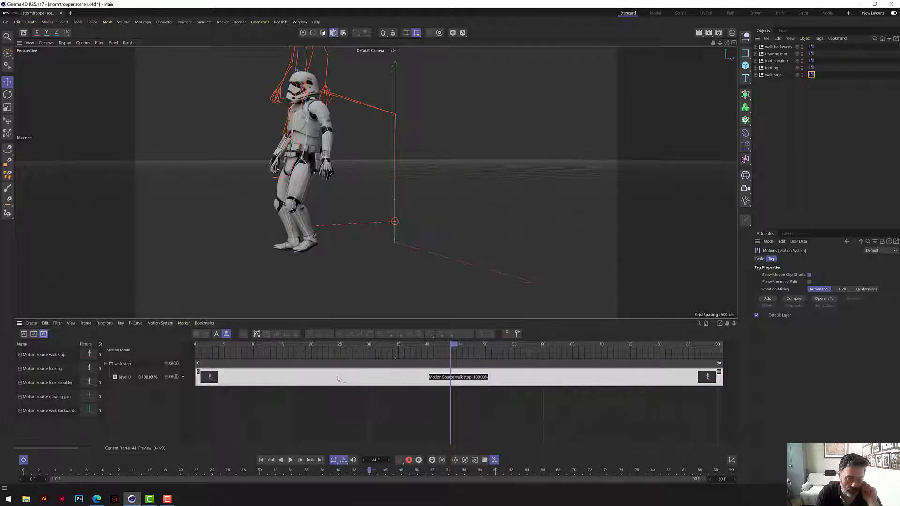
{"action": "left_click", "coordinate": [683, 414]}
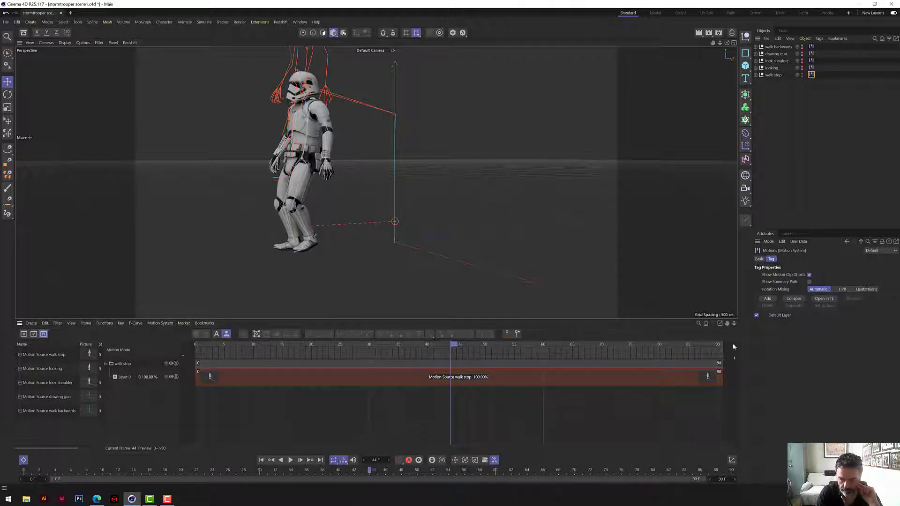
- Set the project's end time to 800 frames to make room for more motion clips
{"action": "left_click_drag", "start_coordinate": [734, 326], "coordinate": [518, 338]}
{"action": "mouse_move", "coordinate": [458, 345]}
{"action": "left_mouse_down"}
{"action": "mouse_move", "coordinate": [355, 346]}
{"action": "mouse_move", "coordinate": [567, 352]}
{"action": "mouse_move", "coordinate": [466, 349]}
{"action": "left_mouse_up"}
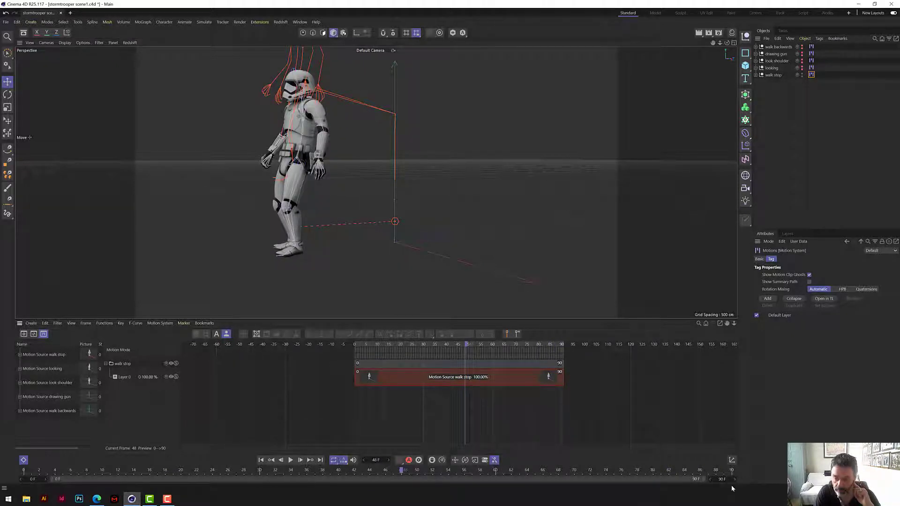
{"action": "left_click", "coordinate": [723, 479]}
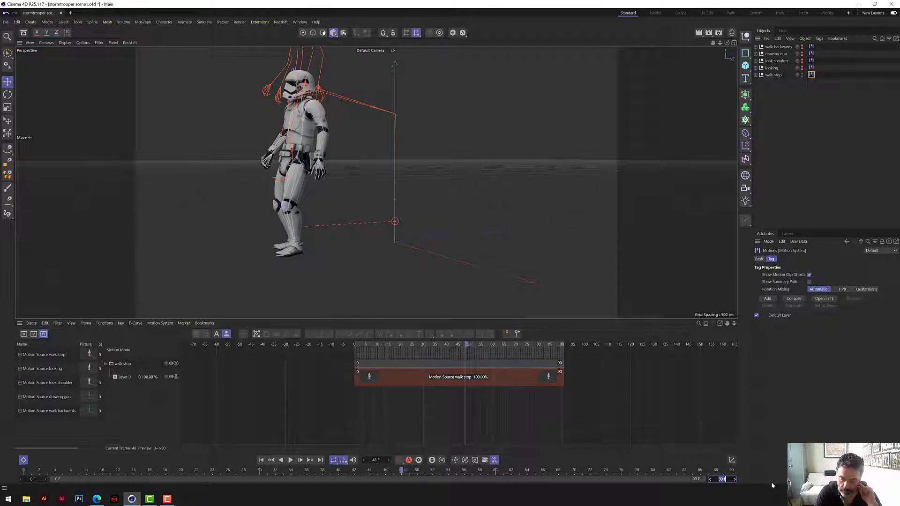
{"action": "type", "text": "800"}
{"action": "key", "text": "Return"}
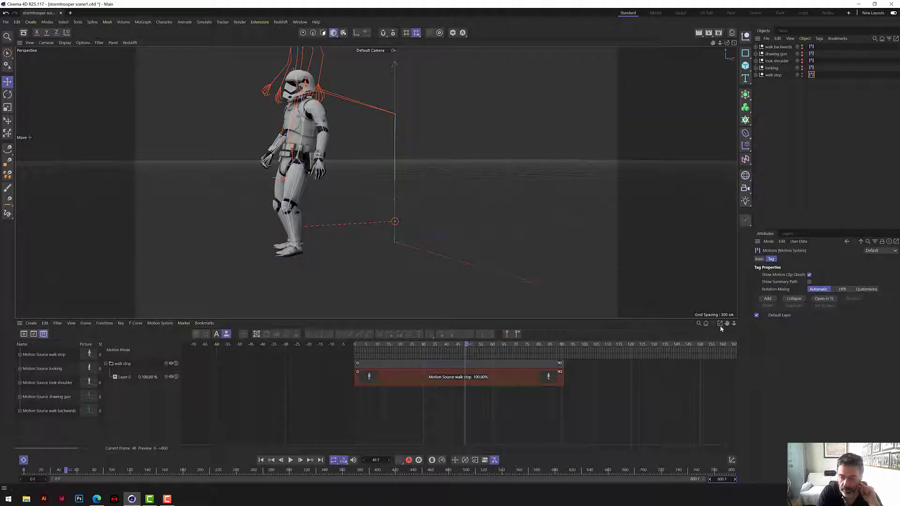
- Add the looking motion source to walk stop's Layer 0 and start its clip at frame 80, overlapping the end of the walk stop clip
{"action": "left_click_drag", "start_coordinate": [727, 324], "coordinate": [572, 324]}
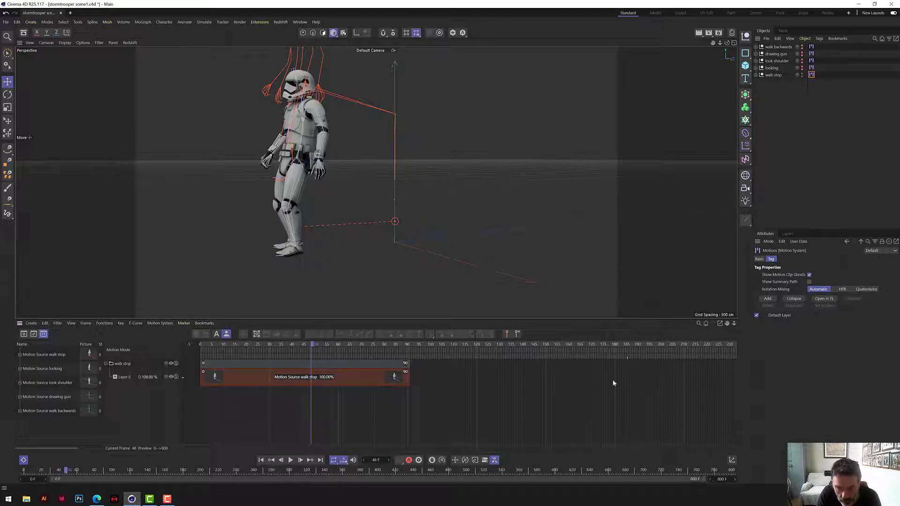
{"action": "left_click", "coordinate": [397, 383]}
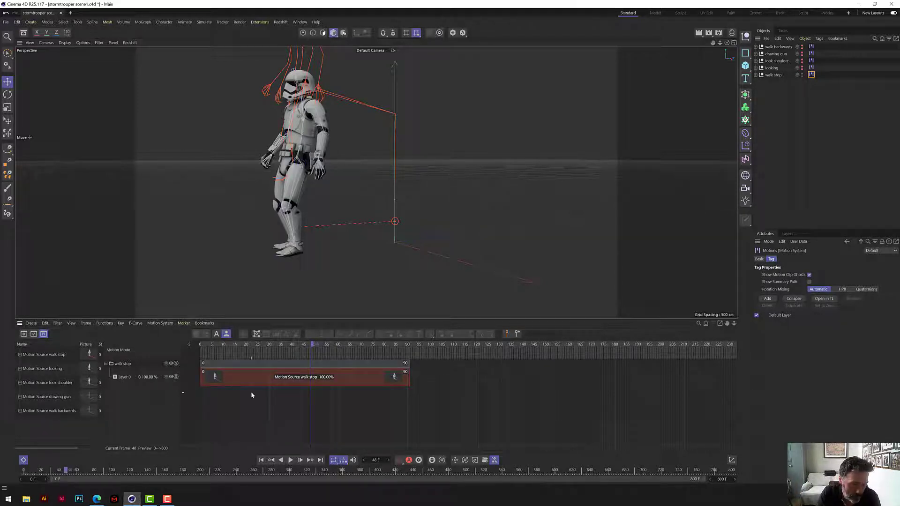
{"action": "left_click_drag", "start_coordinate": [230, 345], "coordinate": [367, 358]}
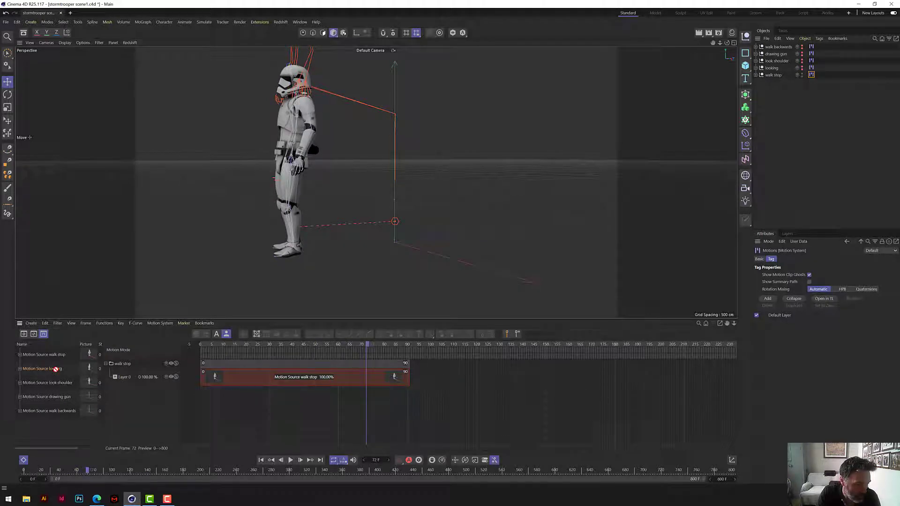
{"action": "left_click_drag", "start_coordinate": [55, 370], "coordinate": [467, 374]}
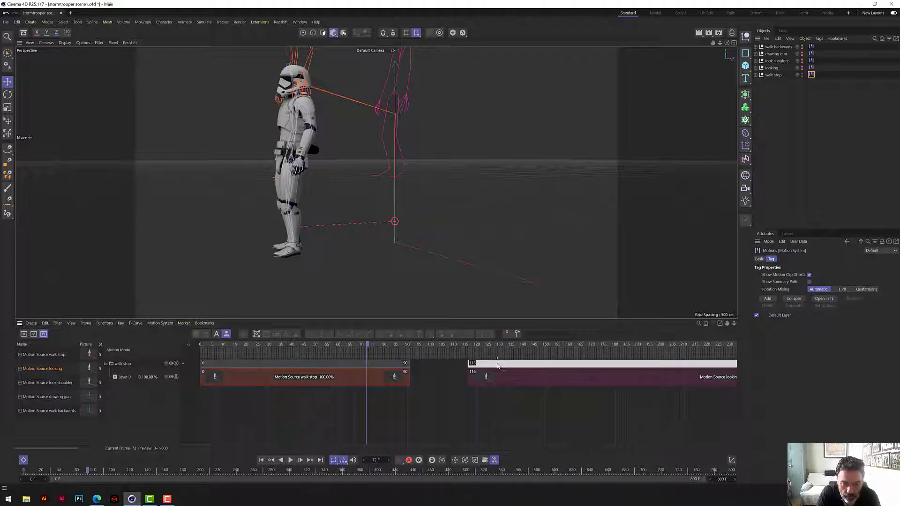
{"action": "left_click_drag", "start_coordinate": [488, 373], "coordinate": [416, 377]}
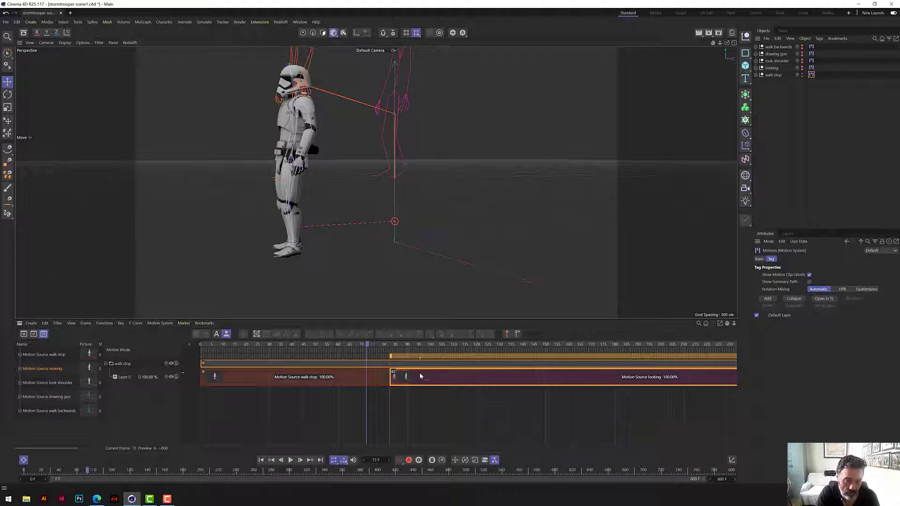
{"action": "left_click", "coordinate": [418, 376]}
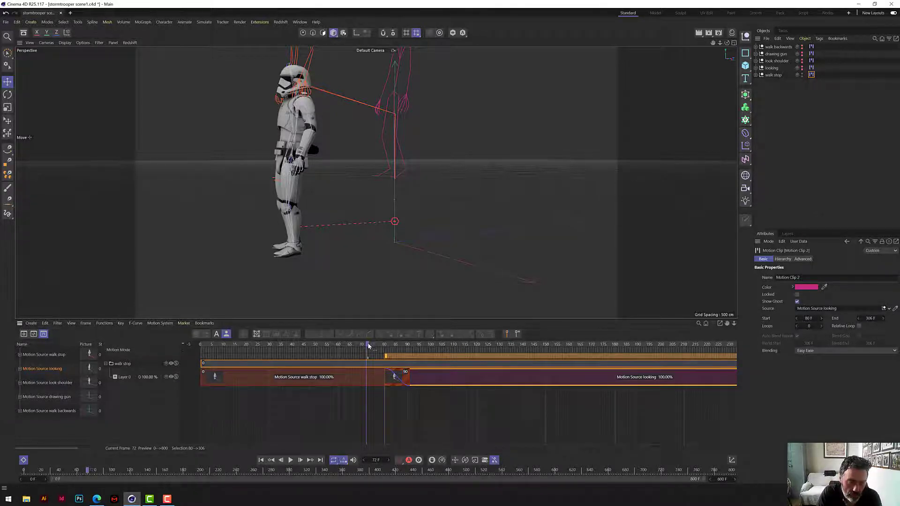
- Check the transition between the walk stop and looking clips and create a pivot for the looking motion clip
{"action": "mouse_move", "coordinate": [369, 345]}
{"action": "left_mouse_down"}
{"action": "mouse_move", "coordinate": [538, 363]}
{"action": "mouse_move", "coordinate": [380, 356]}
{"action": "left_mouse_up"}
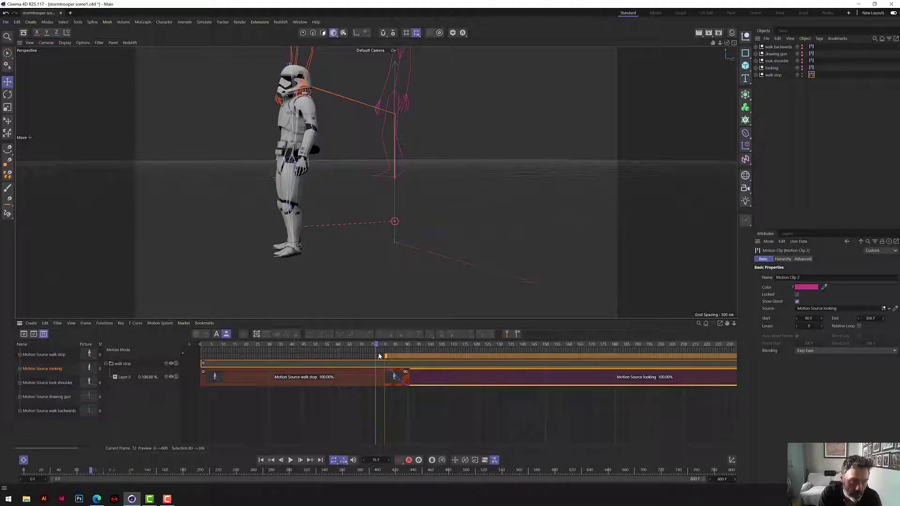
{"action": "left_click_drag", "start_coordinate": [377, 356], "coordinate": [202, 359]}
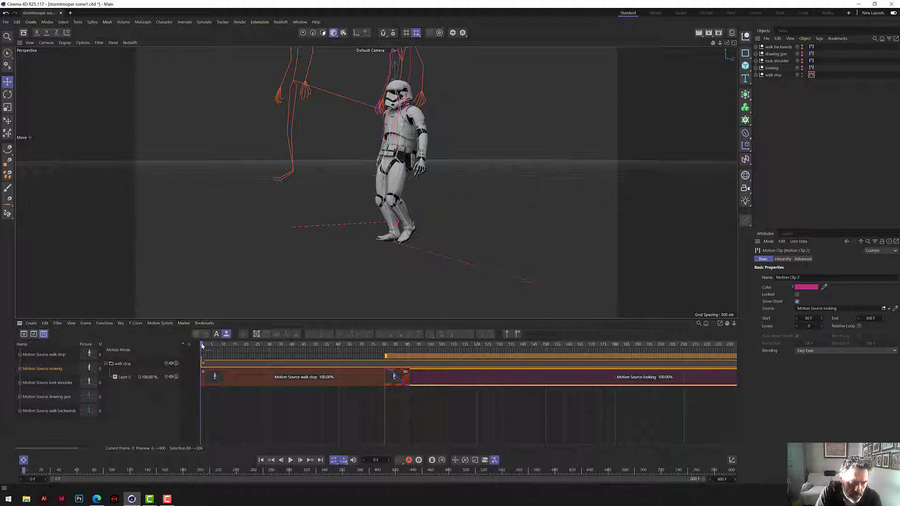
{"action": "left_click_drag", "start_coordinate": [204, 349], "coordinate": [412, 357]}
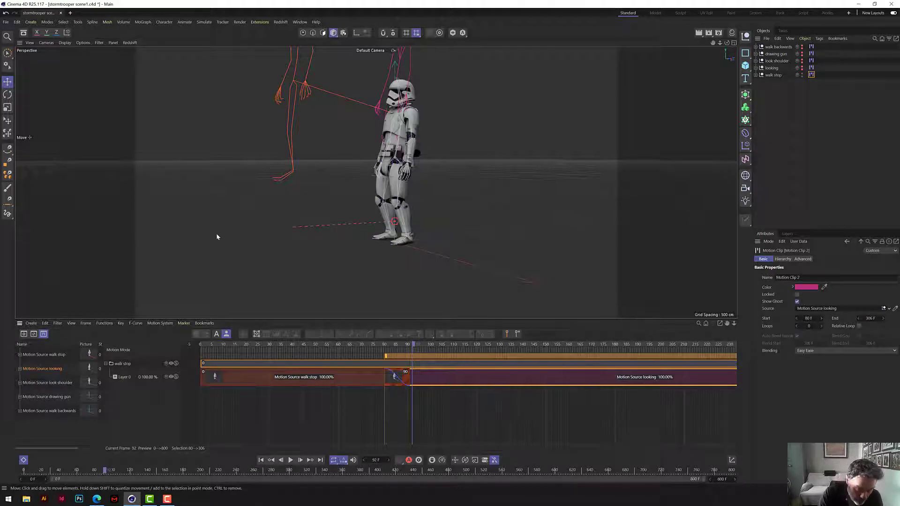
{"action": "left_click", "coordinate": [417, 349]}
{"action": "left_click", "coordinate": [428, 393]}
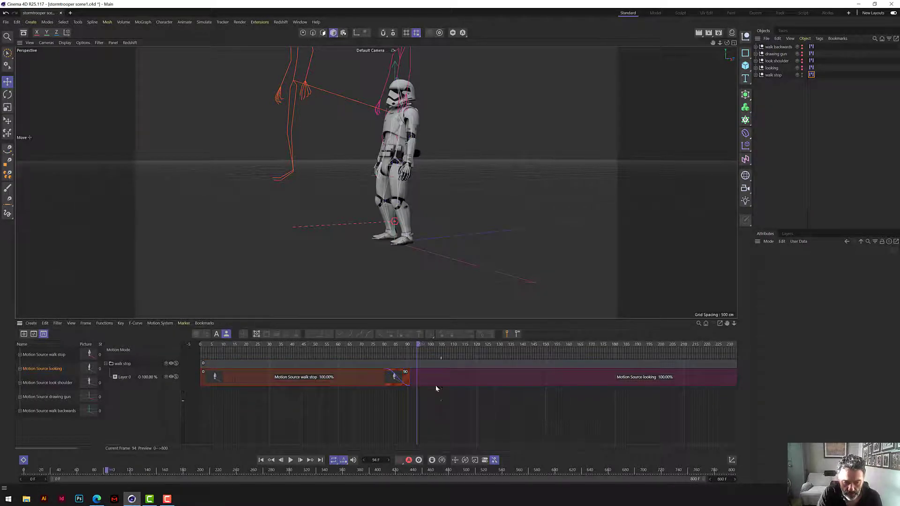
{"action": "right_click", "coordinate": [430, 382]}
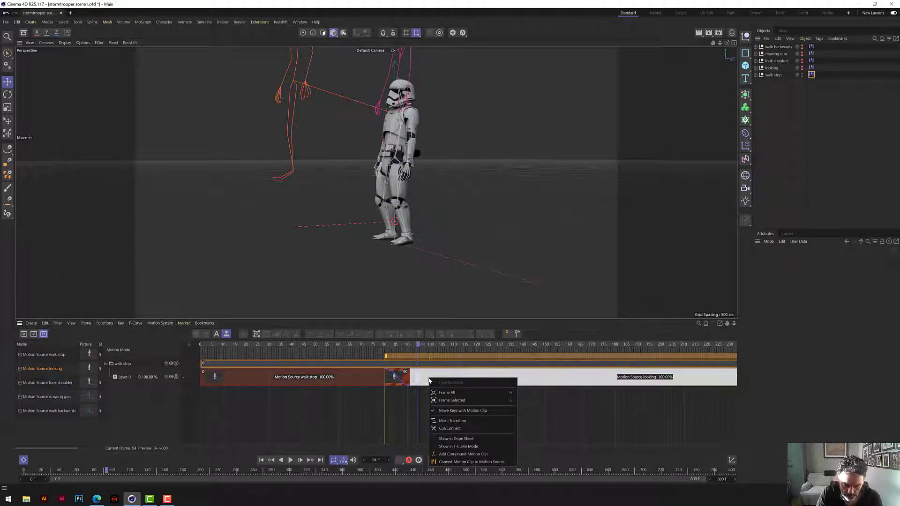
{"action": "left_click", "coordinate": [558, 435]}
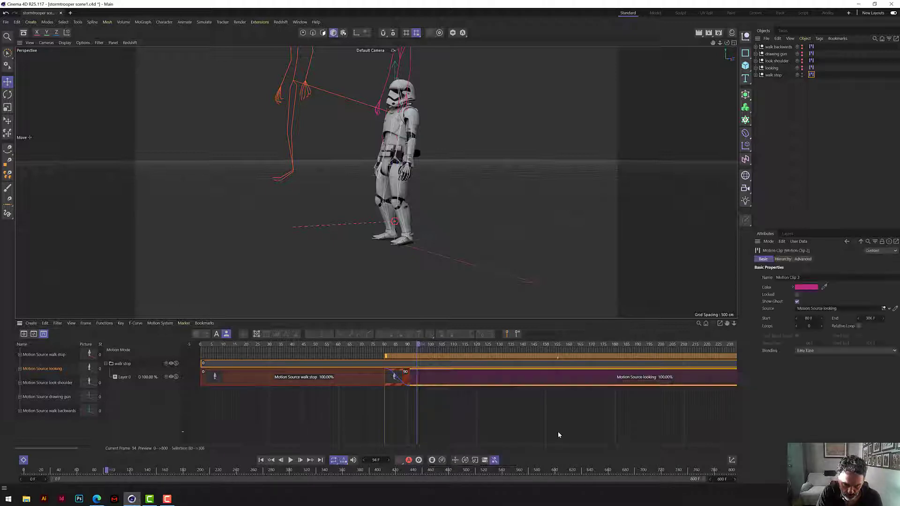
{"action": "left_click", "coordinate": [458, 416]}
{"action": "left_click", "coordinate": [445, 378]}
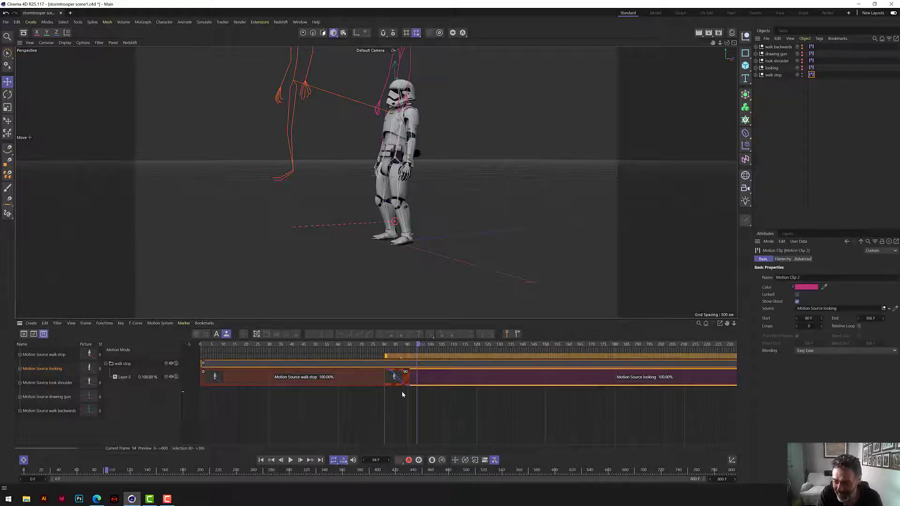
{"action": "left_click", "coordinate": [803, 260]}
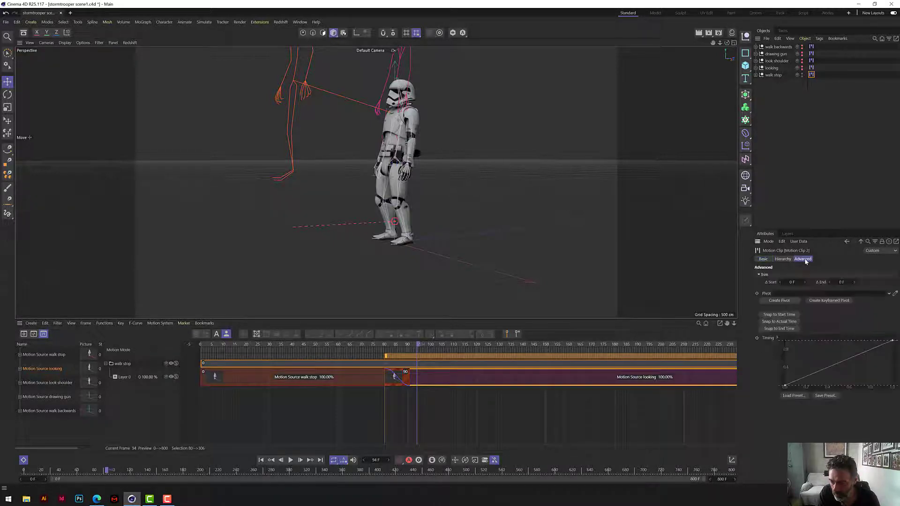
{"action": "left_click", "coordinate": [785, 301]}
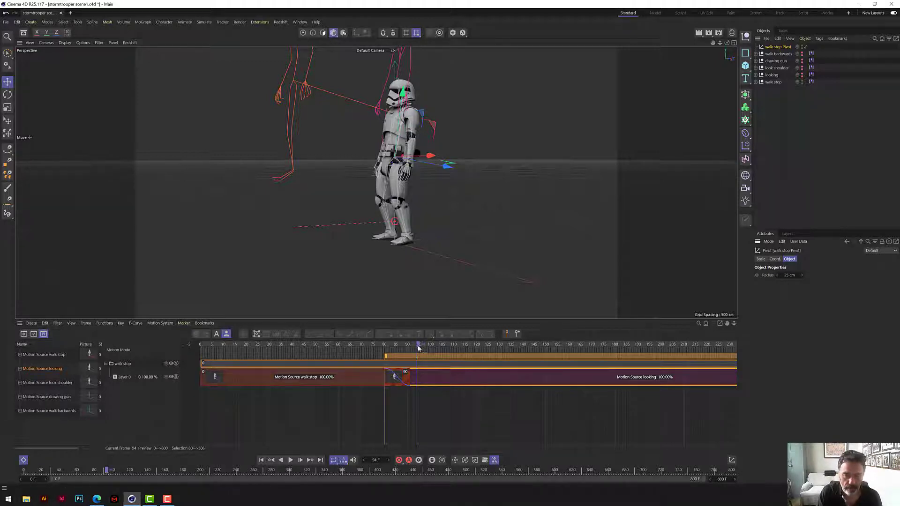
- Set the looking clip's pivot Z position to -210.083 cm to line the character up with the end of the walk stop clip
{"action": "left_click_drag", "start_coordinate": [418, 347], "coordinate": [367, 347]}
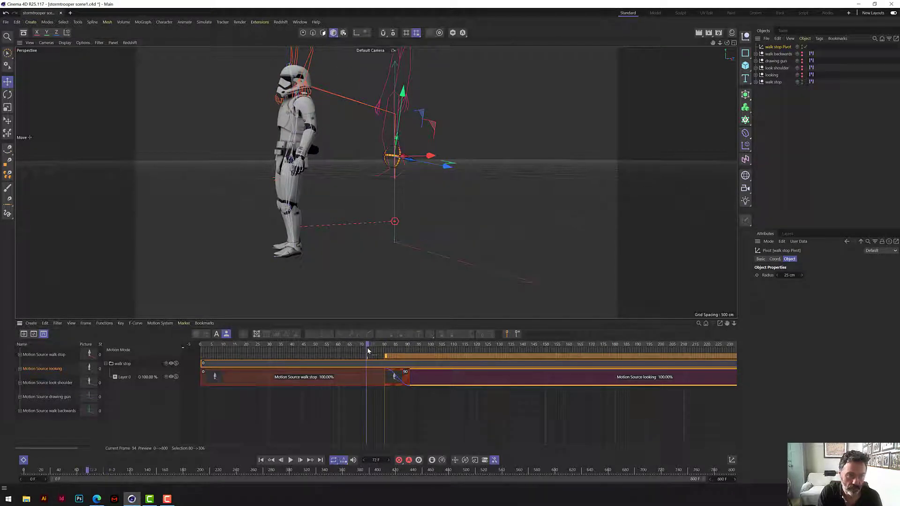
{"action": "left_click_drag", "start_coordinate": [727, 42], "coordinate": [376, 182]}
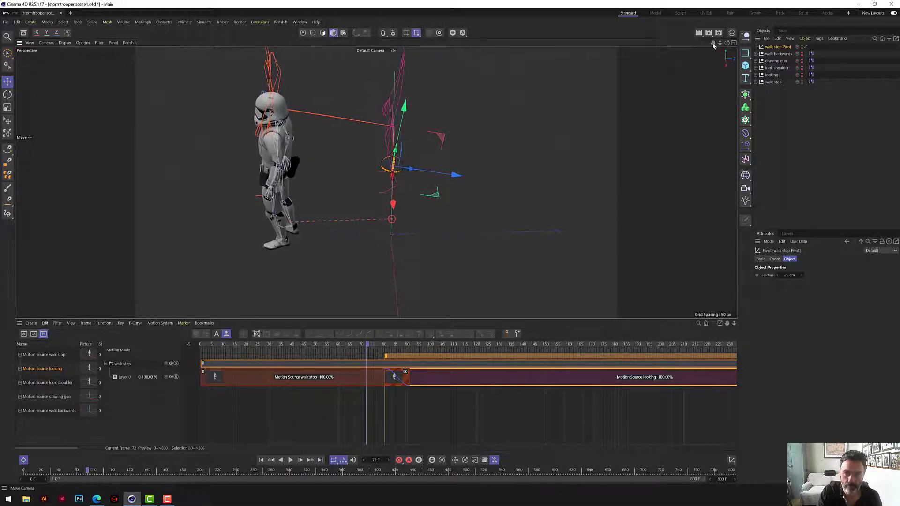
{"action": "left_click_drag", "start_coordinate": [713, 43], "coordinate": [440, 194]}
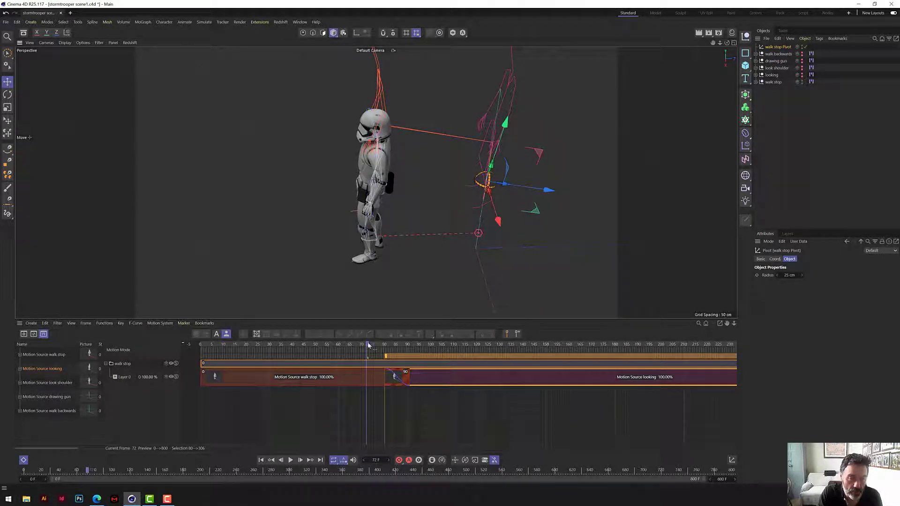
{"action": "left_click_drag", "start_coordinate": [367, 346], "coordinate": [416, 353]}
{"action": "left_click", "coordinate": [424, 380]}
{"action": "left_click", "coordinate": [803, 258]}
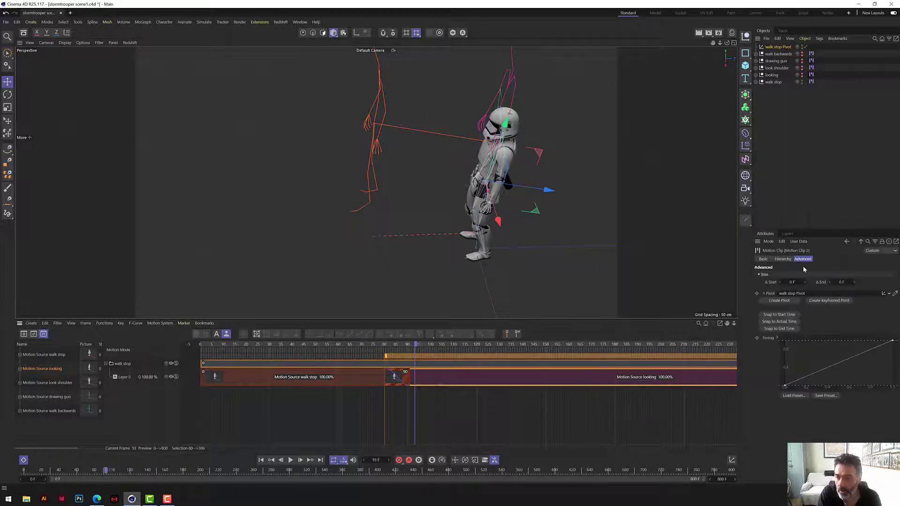
{"action": "left_click", "coordinate": [781, 47]}
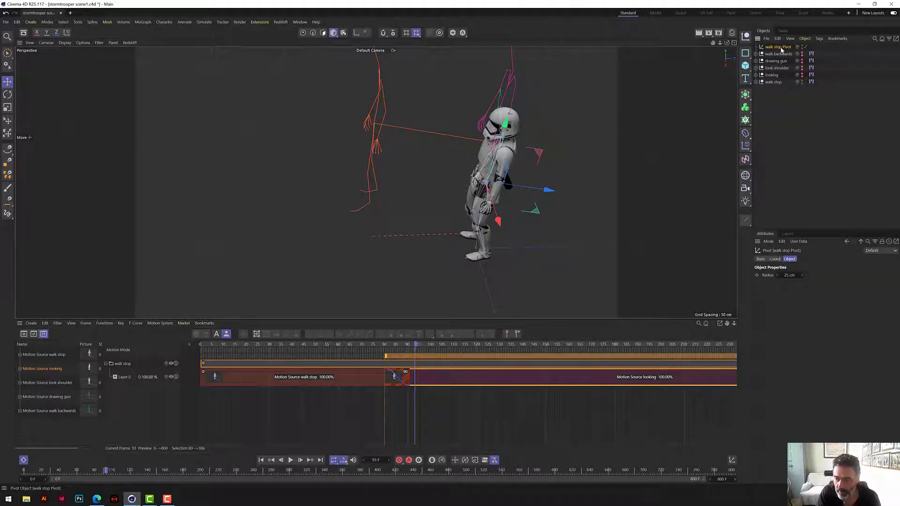
{"action": "left_click", "coordinate": [776, 259]}
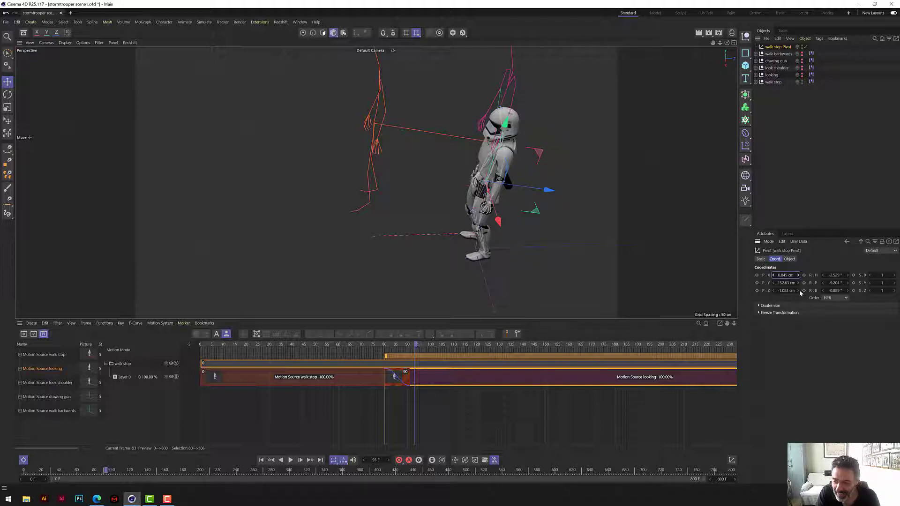
{"action": "left_click_drag", "start_coordinate": [798, 291], "coordinate": [759, 291]}
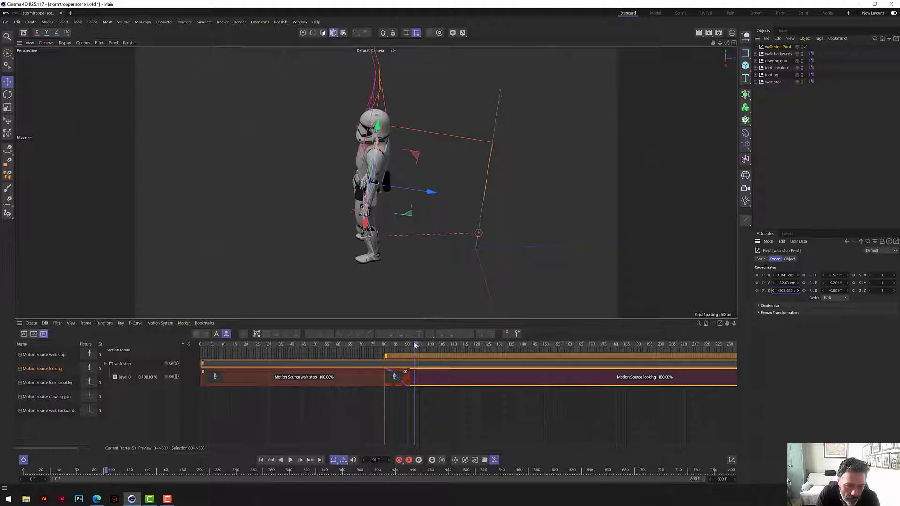
{"action": "mouse_move", "coordinate": [415, 345]}
{"action": "left_mouse_down"}
{"action": "mouse_move", "coordinate": [354, 347]}
{"action": "mouse_move", "coordinate": [418, 347]}
{"action": "mouse_move", "coordinate": [379, 347]}
{"action": "mouse_move", "coordinate": [403, 350]}
{"action": "left_mouse_up"}
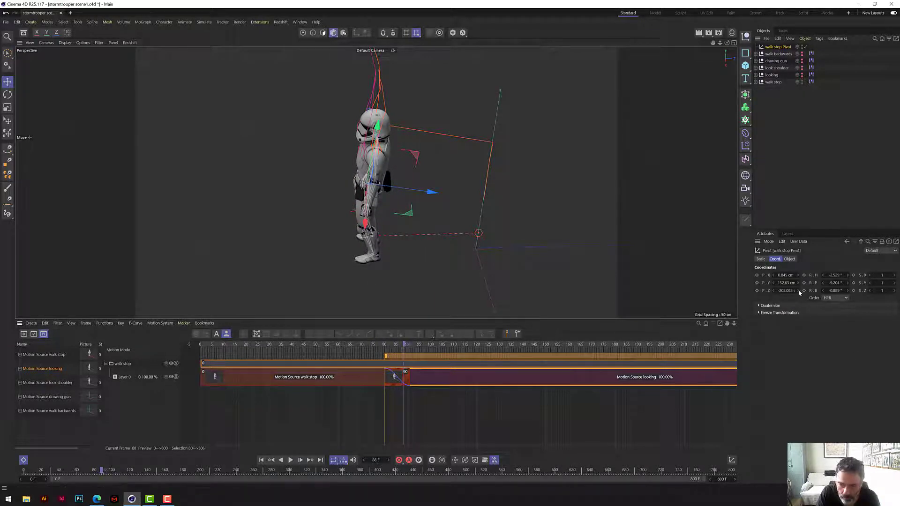
{"action": "left_click_drag", "start_coordinate": [799, 292], "coordinate": [796, 293]}
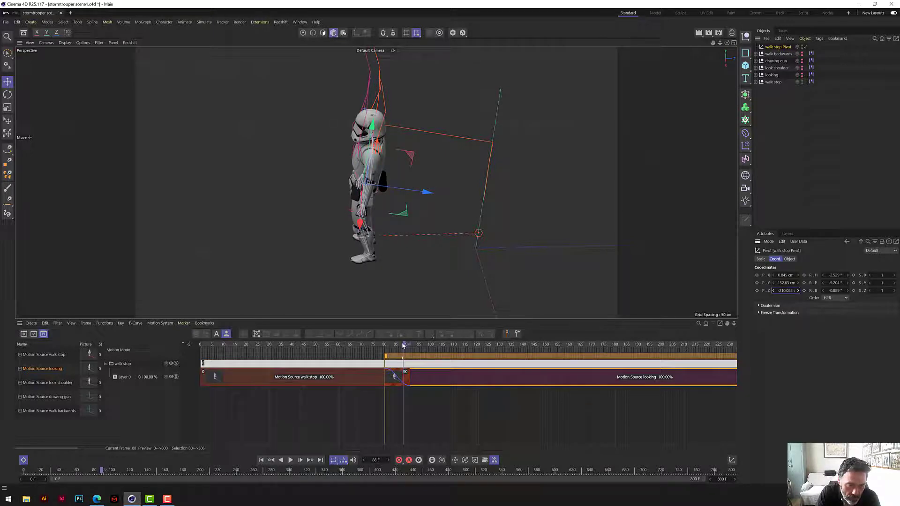
- Shift the looking clip to start at frame 69 for a longer overlap with the walk stop clip, and check the blend
{"action": "left_click_drag", "start_coordinate": [403, 345], "coordinate": [323, 344]}
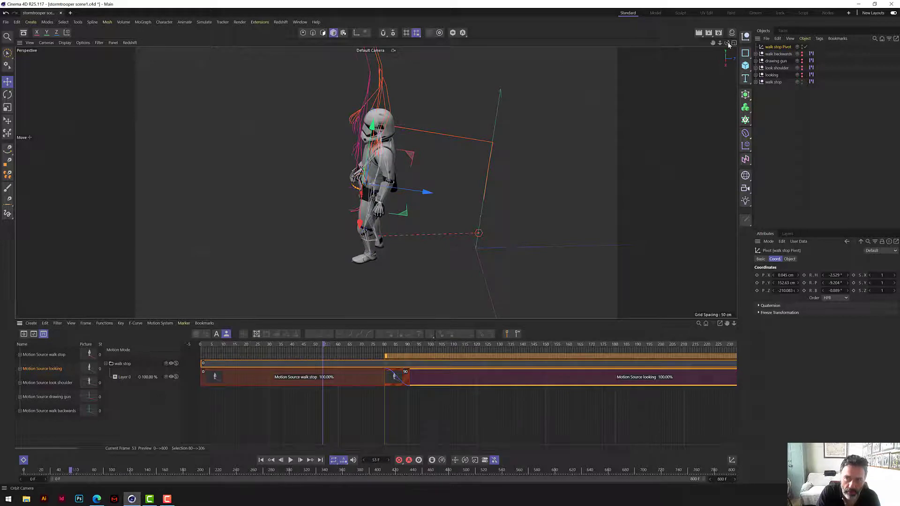
{"action": "left_click_drag", "start_coordinate": [729, 45], "coordinate": [438, 251]}
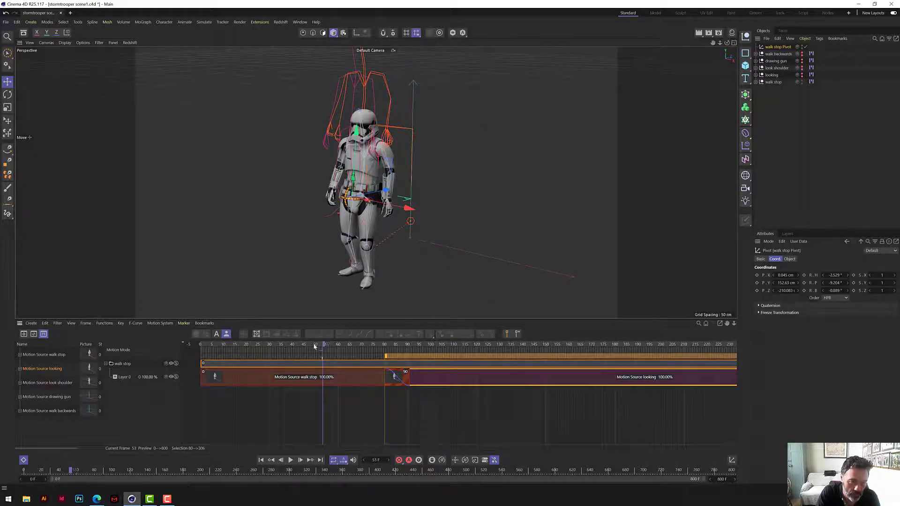
{"action": "left_click_drag", "start_coordinate": [314, 347], "coordinate": [485, 366]}
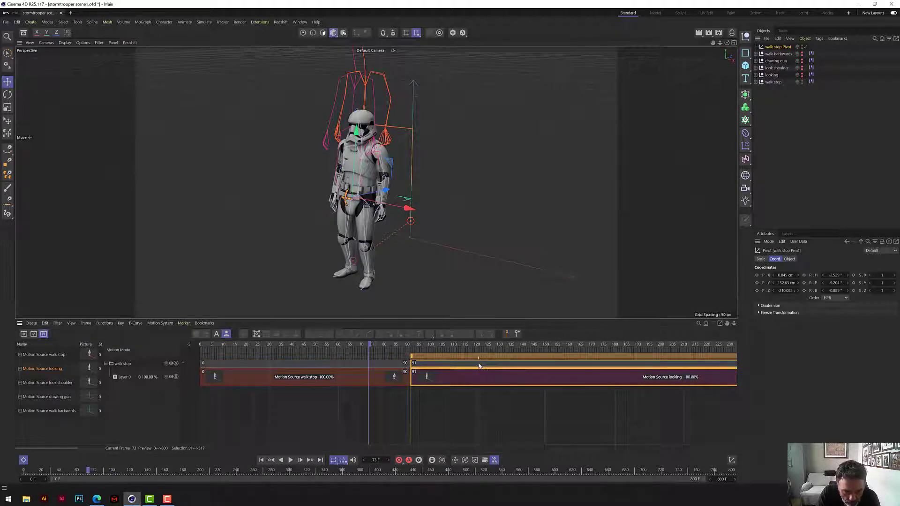
{"action": "left_click", "coordinate": [429, 349]}
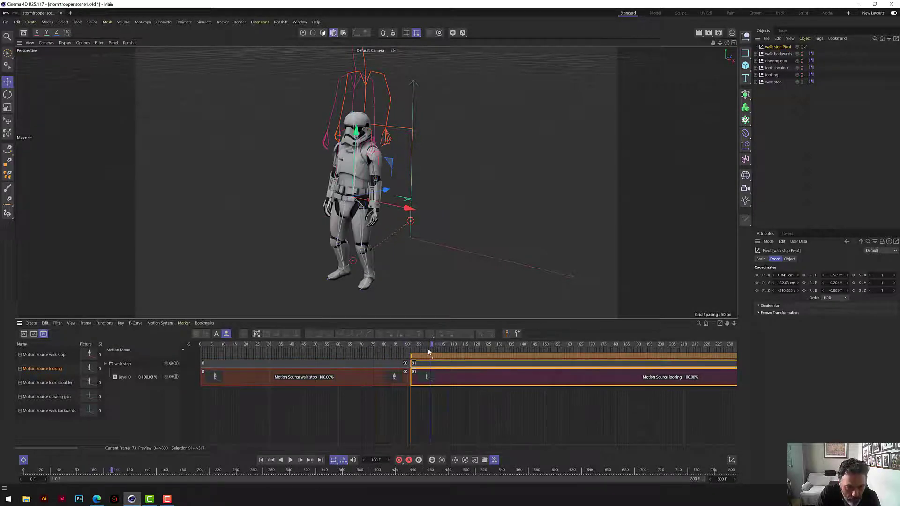
{"action": "mouse_move", "coordinate": [429, 351]}
{"action": "left_mouse_down"}
{"action": "mouse_move", "coordinate": [399, 347]}
{"action": "mouse_move", "coordinate": [419, 351]}
{"action": "mouse_move", "coordinate": [381, 357]}
{"action": "mouse_move", "coordinate": [394, 346]}
{"action": "mouse_move", "coordinate": [347, 347]}
{"action": "mouse_move", "coordinate": [505, 355]}
{"action": "mouse_move", "coordinate": [670, 348]}
{"action": "left_mouse_up"}
- Add the look shoulder motion source to Layer 0 from frame 274, overlapping the looking clip's end, and create a pivot for it
{"action": "left_click_drag", "start_coordinate": [734, 323], "coordinate": [689, 323]}
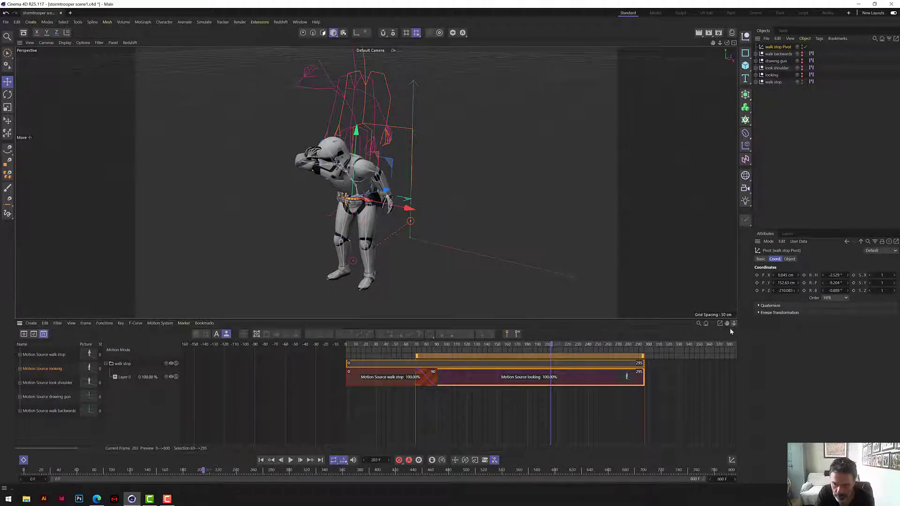
{"action": "left_click_drag", "start_coordinate": [727, 323], "coordinate": [550, 323]}
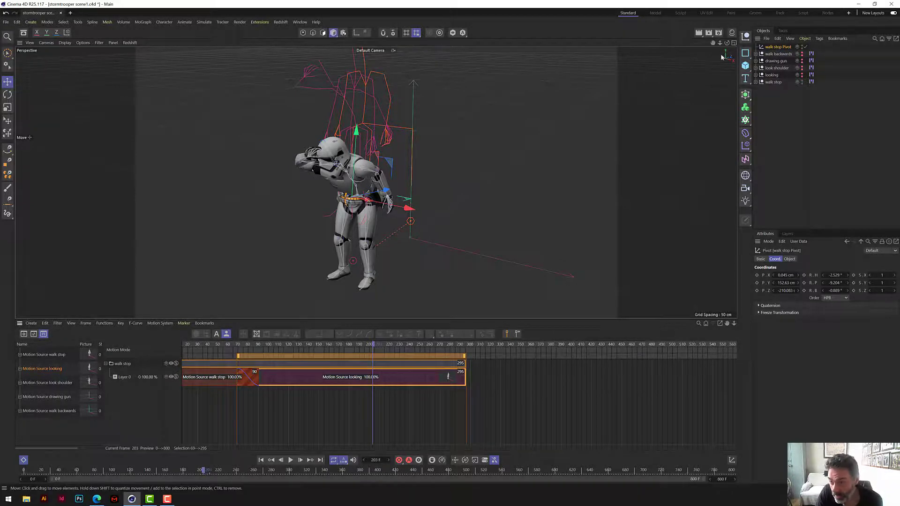
{"action": "left_click", "coordinate": [789, 108]}
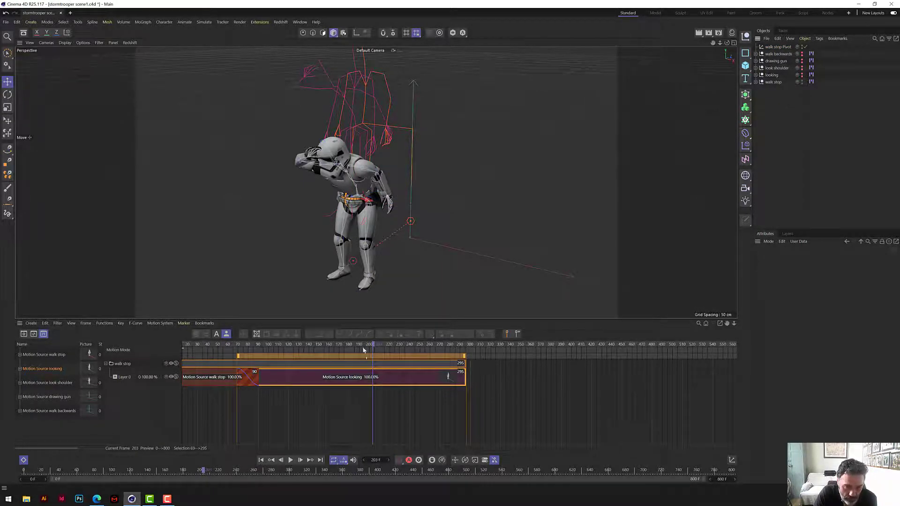
{"action": "mouse_move", "coordinate": [373, 346]}
{"action": "left_mouse_down"}
{"action": "mouse_move", "coordinate": [422, 346]}
{"action": "mouse_move", "coordinate": [374, 346]}
{"action": "left_mouse_up"}
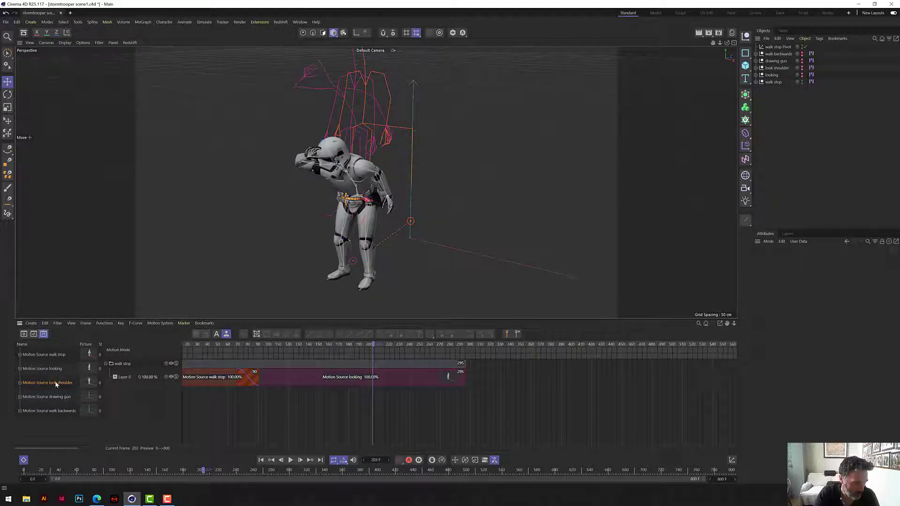
{"action": "left_click_drag", "start_coordinate": [536, 398], "coordinate": [462, 374]}
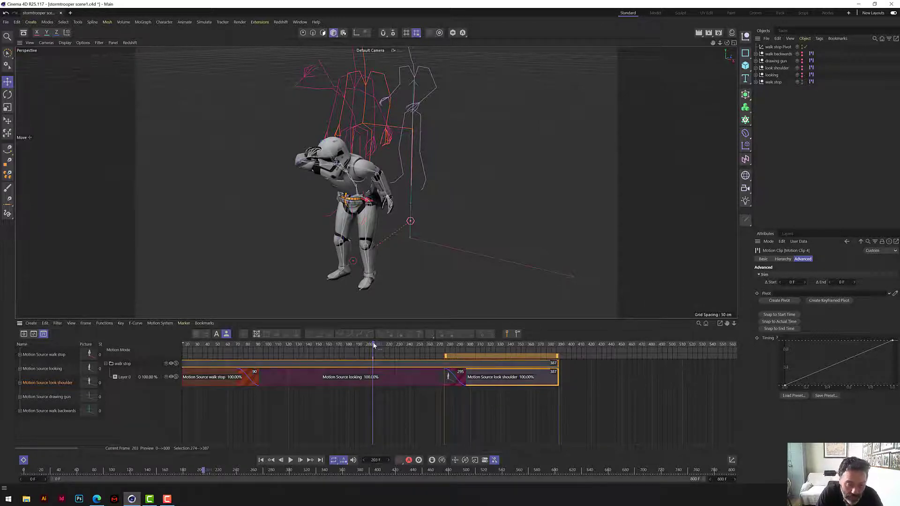
{"action": "left_click_drag", "start_coordinate": [374, 346], "coordinate": [466, 351]}
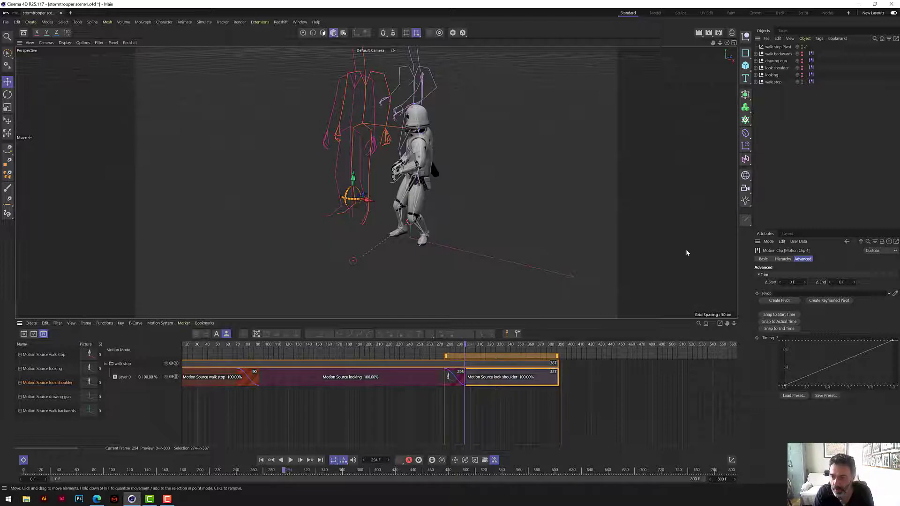
{"action": "left_click", "coordinate": [779, 300]}
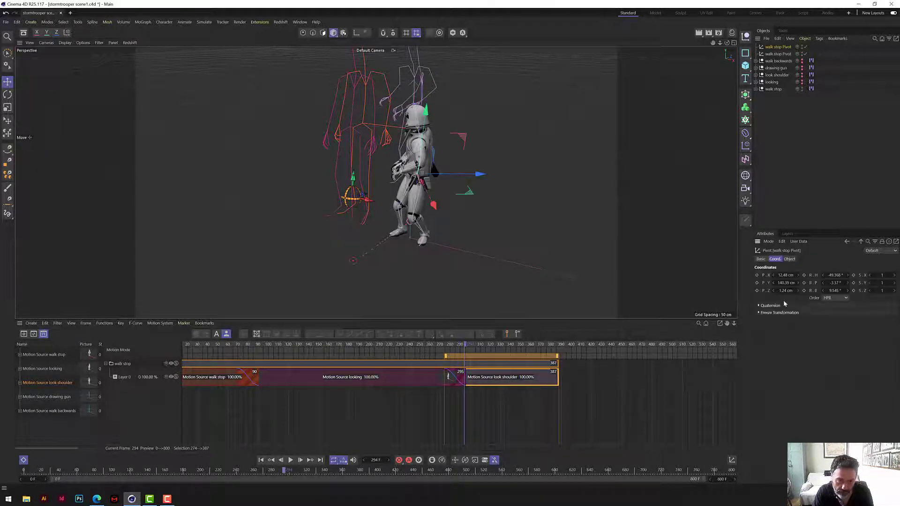
- Rename the looking clip's pivot as pivot1 and the look shoulder clip's pivot as pivot2
{"action": "double_click", "coordinate": [779, 54]}
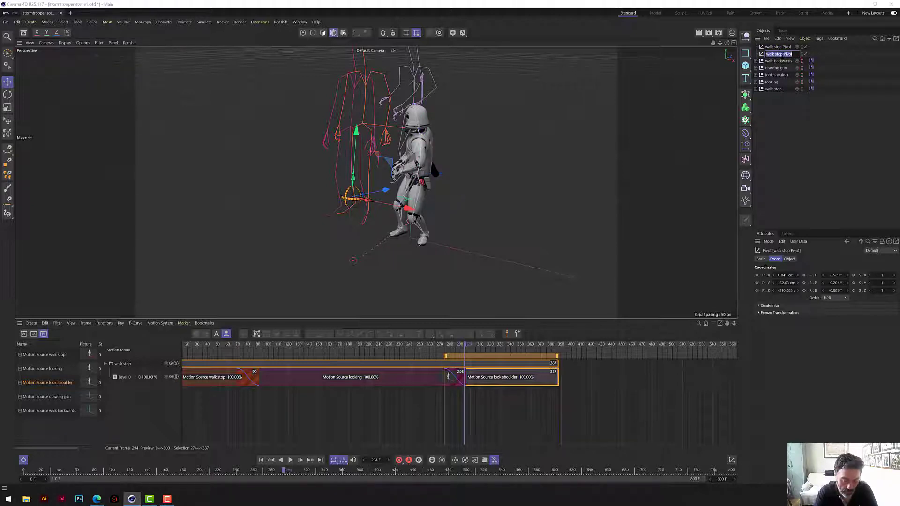
{"action": "type", "text": "Pivot"}
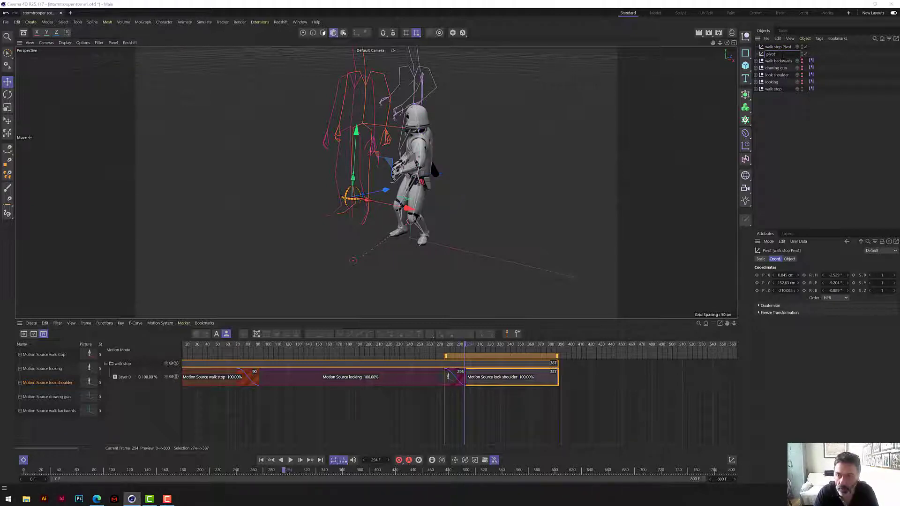
{"action": "type", "text": "1"}
{"action": "left_click", "coordinate": [787, 47]}
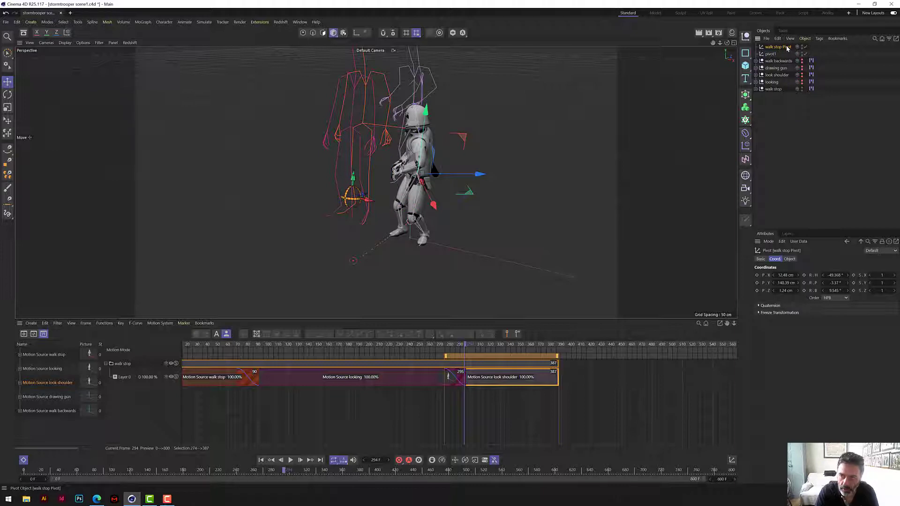
{"action": "double_click", "coordinate": [788, 48]}
{"action": "type", "text": "pi"}
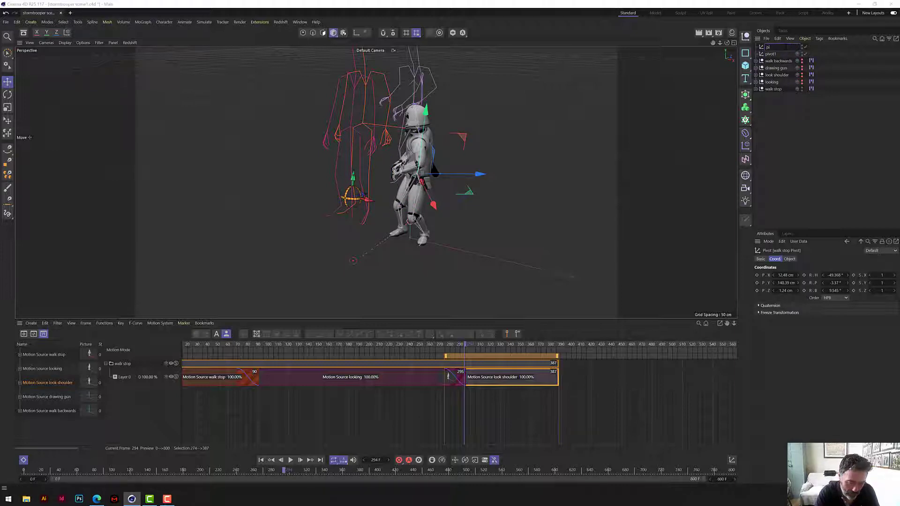
{"action": "type", "text": "vot2"}
{"action": "key", "text": "Return"}
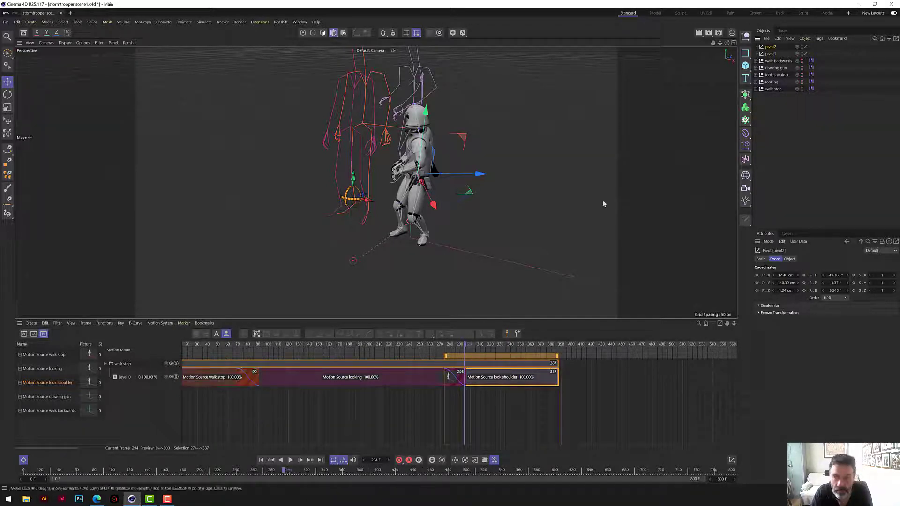
{"action": "left_click", "coordinate": [762, 138]}
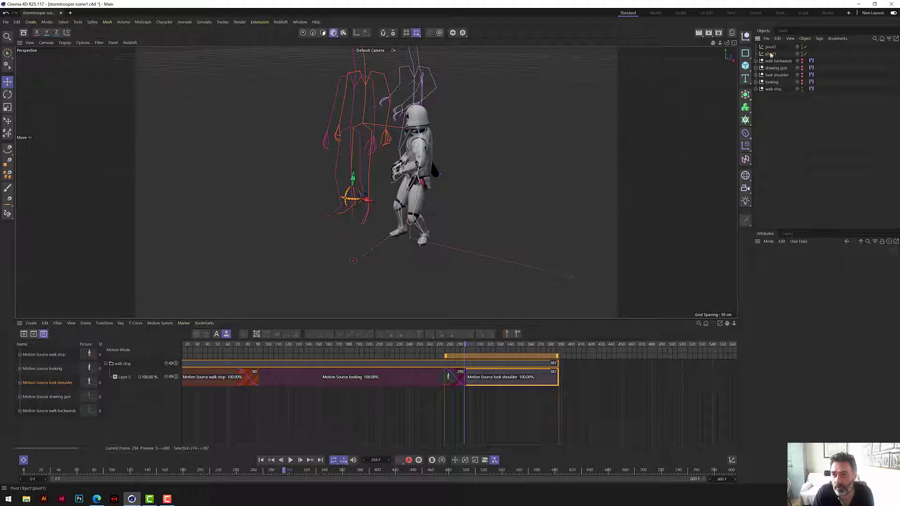
- Set pivot2's Z position to -193.76 cm to bring the look shoulder clip back to where the looking clip ends
{"action": "left_click", "coordinate": [771, 47]}
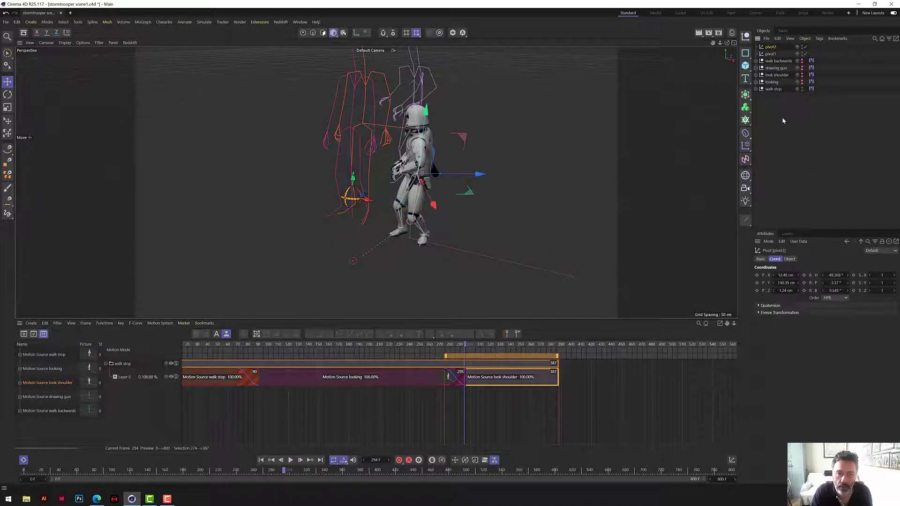
{"action": "left_click", "coordinate": [468, 372]}
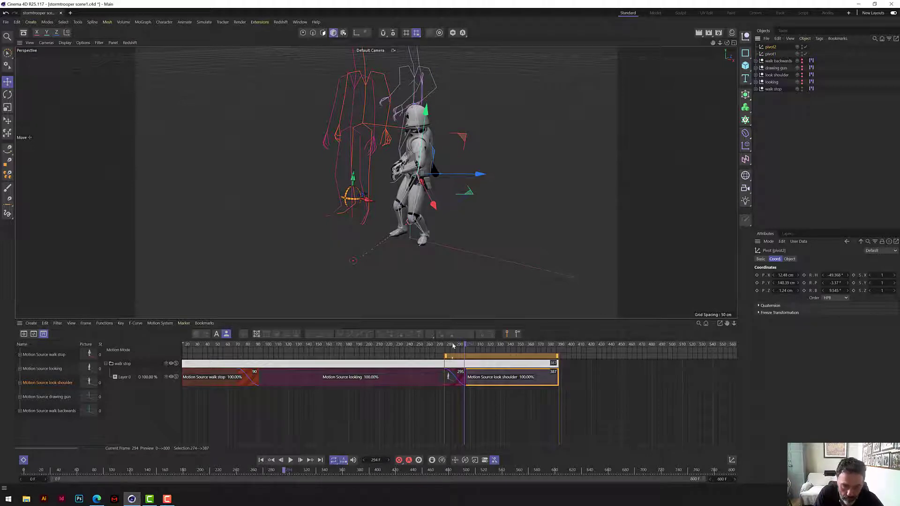
{"action": "mouse_move", "coordinate": [465, 346]}
{"action": "left_mouse_down"}
{"action": "mouse_move", "coordinate": [439, 351]}
{"action": "mouse_move", "coordinate": [466, 358]}
{"action": "left_mouse_up"}
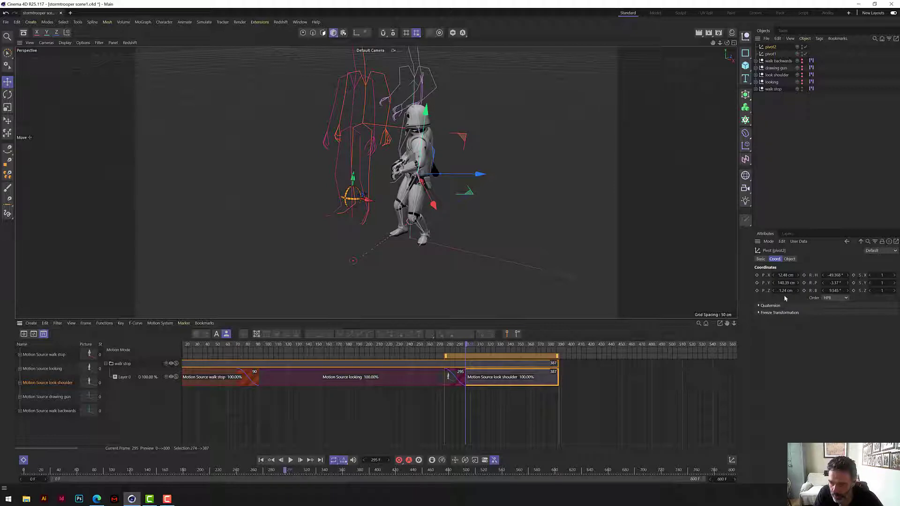
{"action": "left_click_drag", "start_coordinate": [774, 293], "coordinate": [776, 301]}
- Compare the feet across the clip overlap in the side view and set pivot2's Z position to -197.76 cm
{"action": "left_click_drag", "start_coordinate": [727, 43], "coordinate": [730, 46]}
{"action": "left_click", "coordinate": [734, 42]}
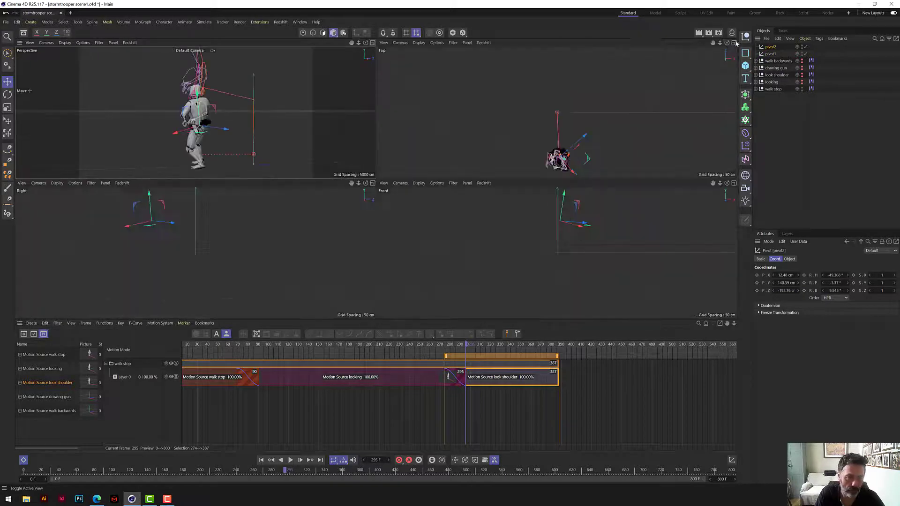
{"action": "left_click", "coordinate": [372, 183]}
{"action": "left_click_drag", "start_coordinate": [713, 43], "coordinate": [814, 135]}
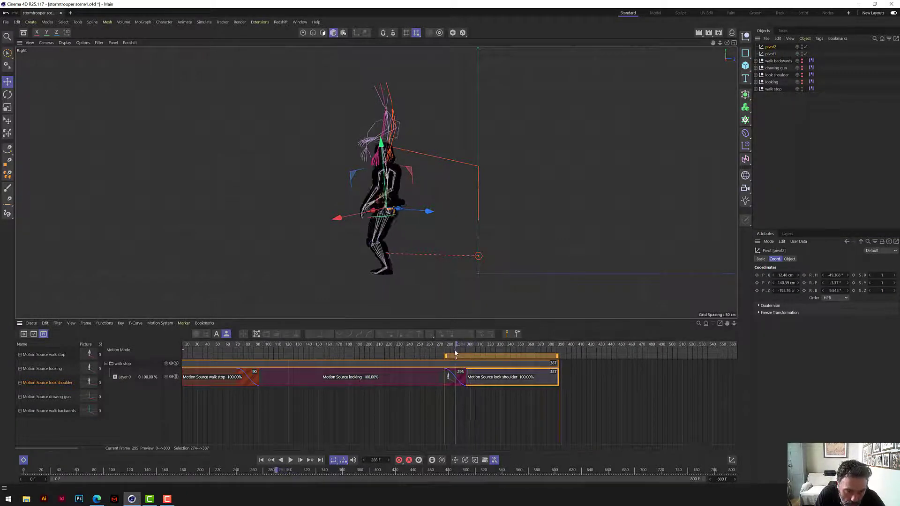
{"action": "scroll", "coordinate": [407, 308], "scroll_direction": "up", "scroll_amount": 10}
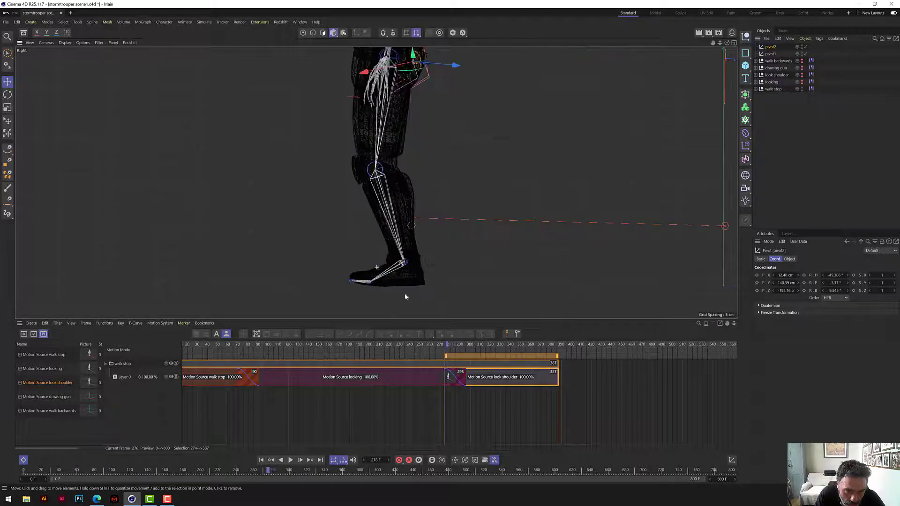
{"action": "left_click", "coordinate": [442, 345]}
{"action": "left_click_drag", "start_coordinate": [442, 345], "coordinate": [459, 347]}
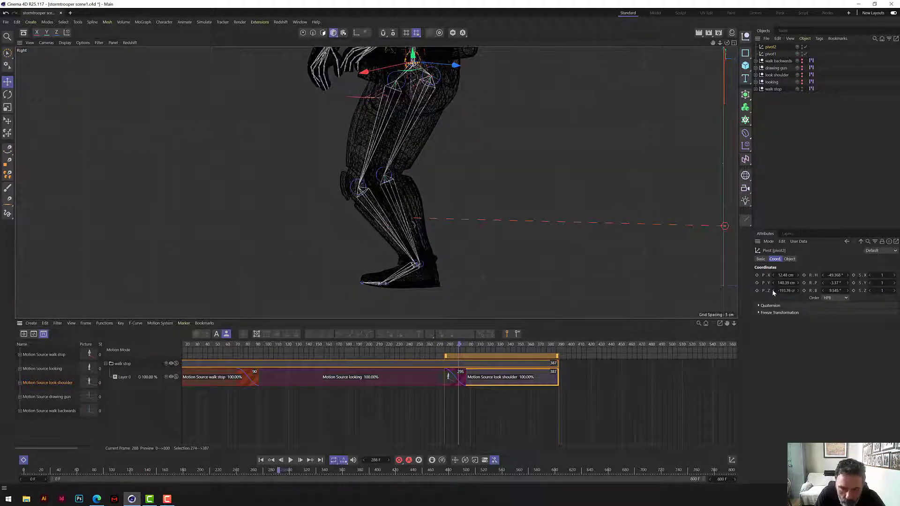
{"action": "left_click_drag", "start_coordinate": [773, 291], "coordinate": [769, 291]}
{"action": "mouse_move", "coordinate": [461, 348]}
{"action": "left_mouse_down"}
{"action": "mouse_move", "coordinate": [452, 346]}
{"action": "mouse_move", "coordinate": [468, 346]}
{"action": "mouse_move", "coordinate": [444, 346]}
{"action": "mouse_move", "coordinate": [467, 344]}
{"action": "left_mouse_up"}
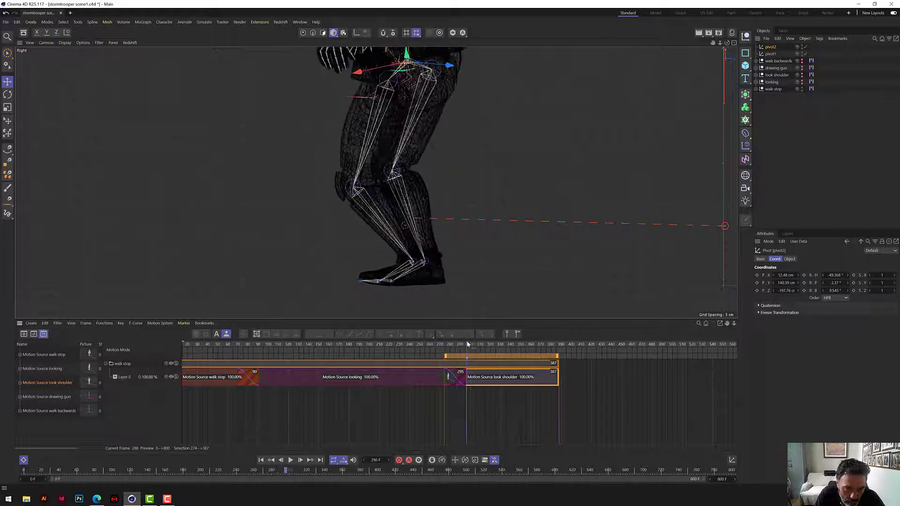
- Scrub through the looking and look shoulder overlap in the perspective view to check the character's blend
{"action": "left_click", "coordinate": [734, 43]}
{"action": "left_click", "coordinate": [373, 43]}
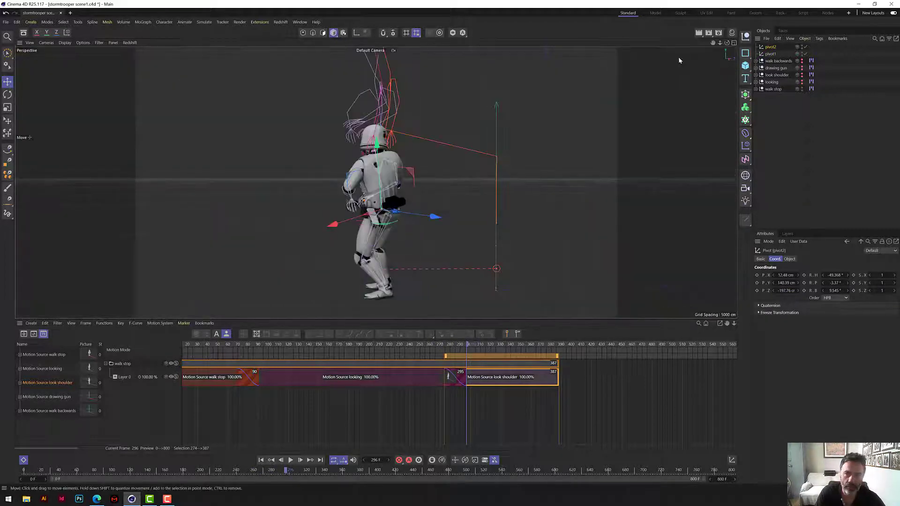
{"action": "left_click_drag", "start_coordinate": [728, 43], "coordinate": [704, 44]}
{"action": "left_click_drag", "start_coordinate": [376, 182], "coordinate": [462, 301]}
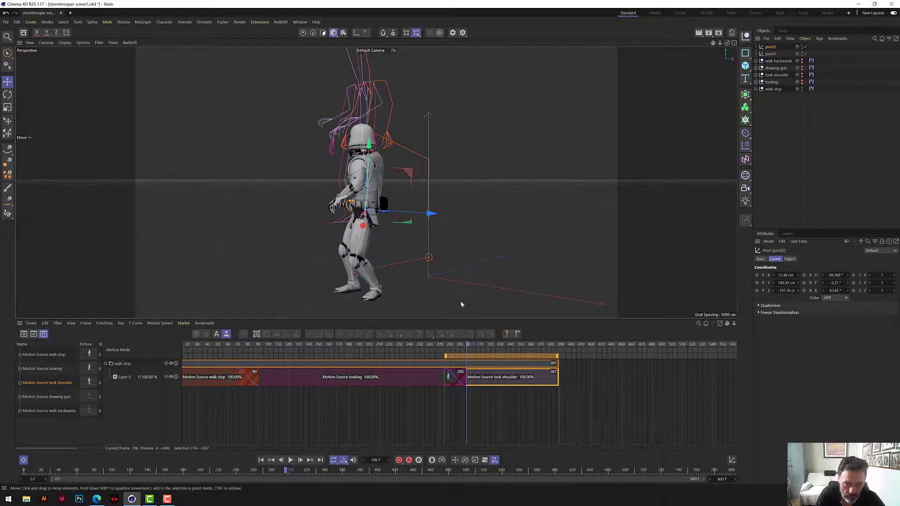
{"action": "left_click", "coordinate": [304, 364]}
{"action": "left_click_drag", "start_coordinate": [303, 365], "coordinate": [455, 358]}
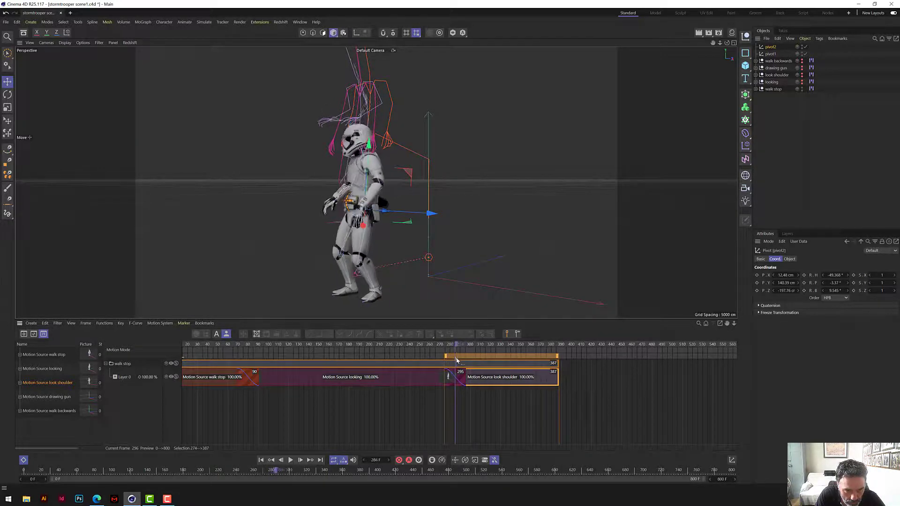
- Compare the foot height around frame 285 in the side view and raise pivot2's Y position to 144.39 cm
{"action": "middle_click", "coordinate": [431, 149]}
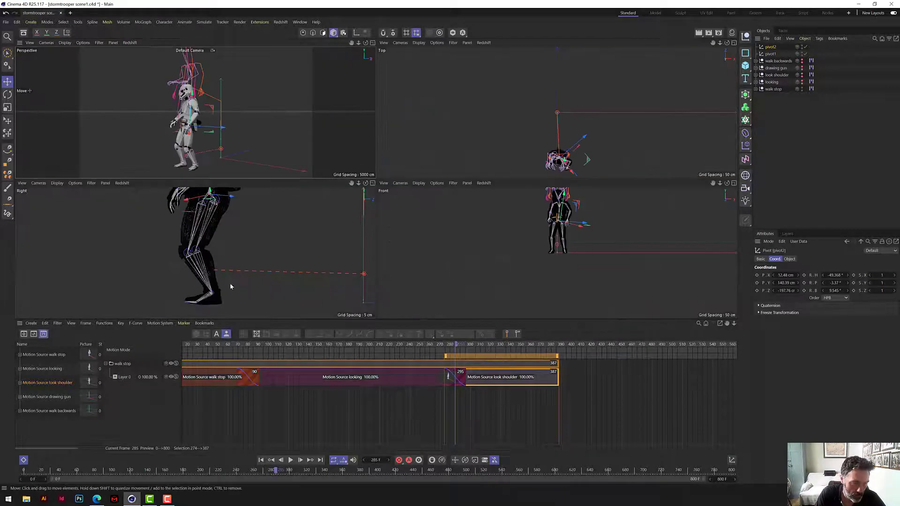
{"action": "left_click", "coordinate": [373, 183]}
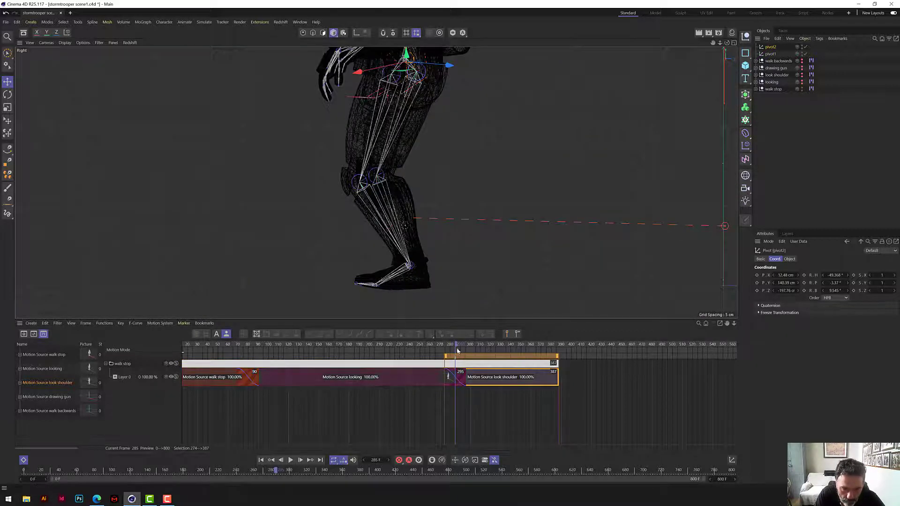
{"action": "left_click_drag", "start_coordinate": [458, 351], "coordinate": [440, 351]}
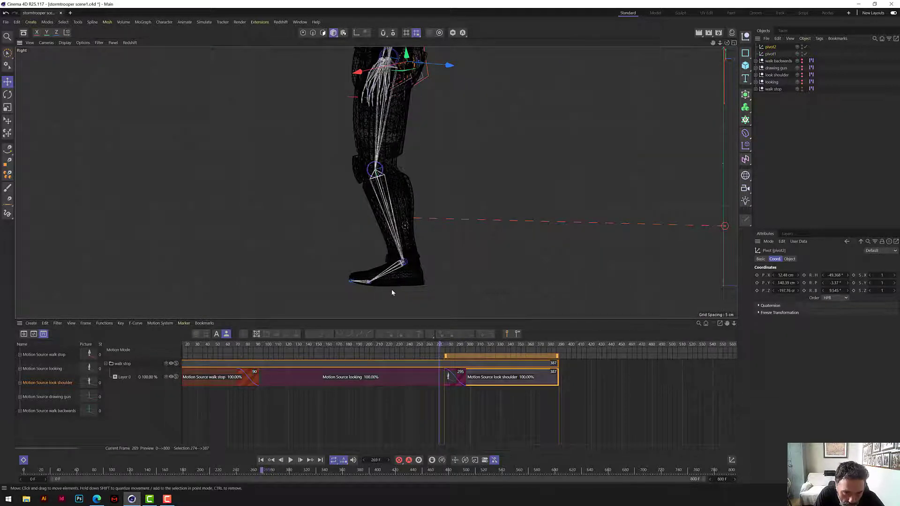
{"action": "scroll", "coordinate": [392, 292], "scroll_direction": "up", "scroll_amount": 3}
{"action": "left_click_drag", "start_coordinate": [441, 345], "coordinate": [456, 345]}
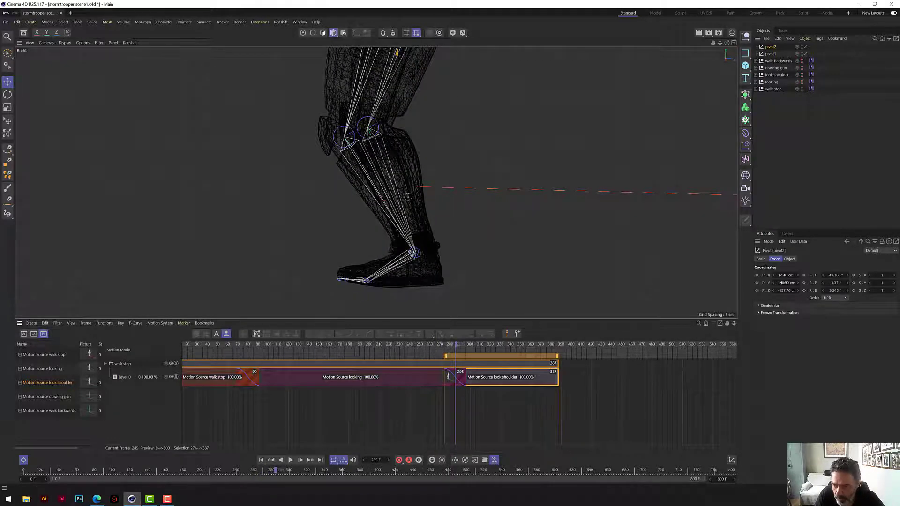
{"action": "left_click_drag", "start_coordinate": [799, 284], "coordinate": [799, 282]}
{"action": "key", "text": "ctrl+z"}
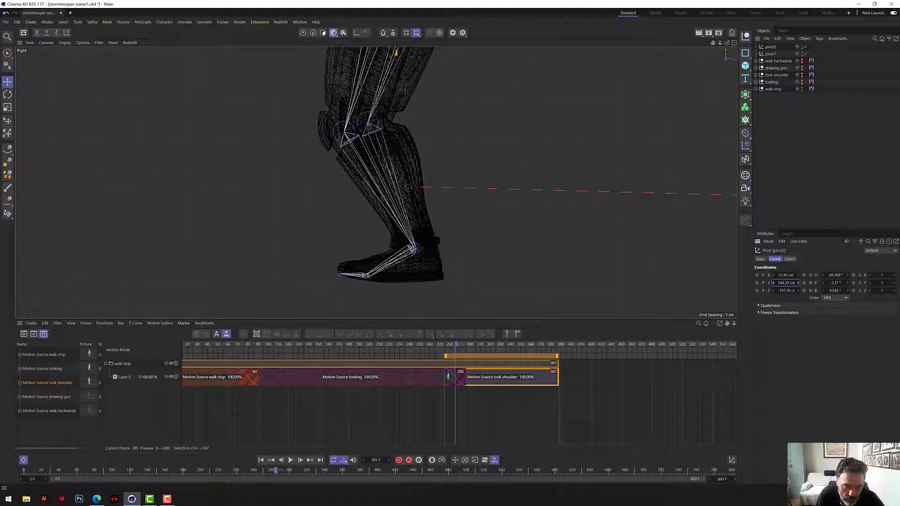
- Set pivot2's Z position to -202.76 cm to keep the feet in place, and check it against the earlier clips
{"action": "mouse_move", "coordinate": [457, 345]}
{"action": "left_mouse_down"}
{"action": "mouse_move", "coordinate": [441, 345]}
{"action": "mouse_move", "coordinate": [455, 344]}
{"action": "left_mouse_up"}
{"action": "left_click_drag", "start_coordinate": [778, 294], "coordinate": [769, 294]}
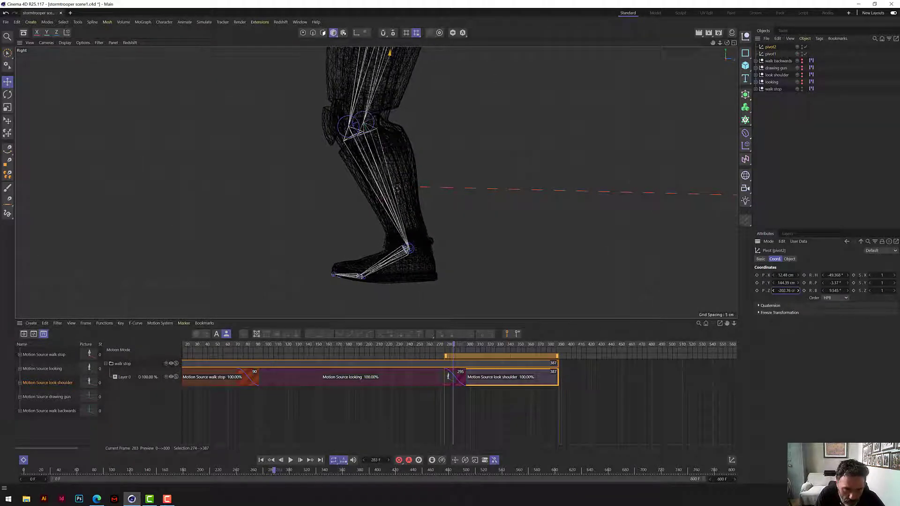
{"action": "left_click_drag", "start_coordinate": [454, 346], "coordinate": [227, 377]}
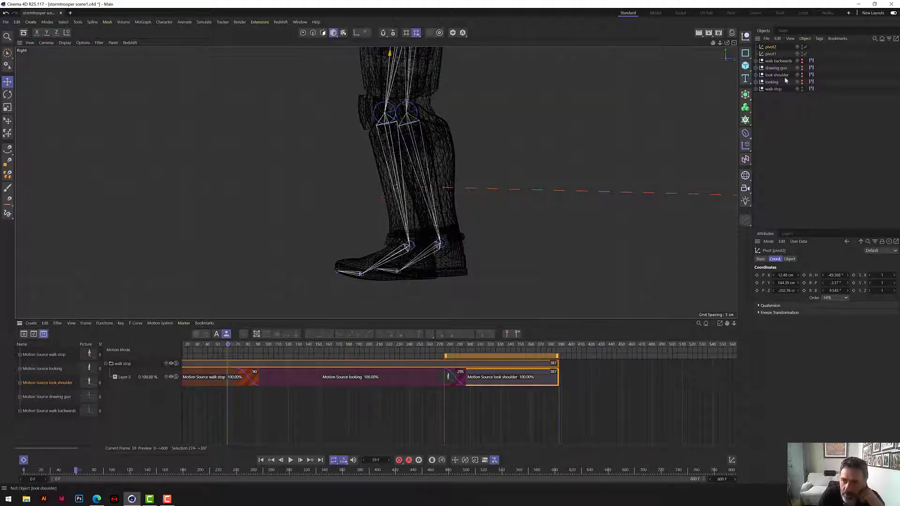
- Compare the walk stop and looking foot heights, try lowering pivot1's Y position to 148.63 cm, and undo it
{"action": "left_click", "coordinate": [773, 89]}
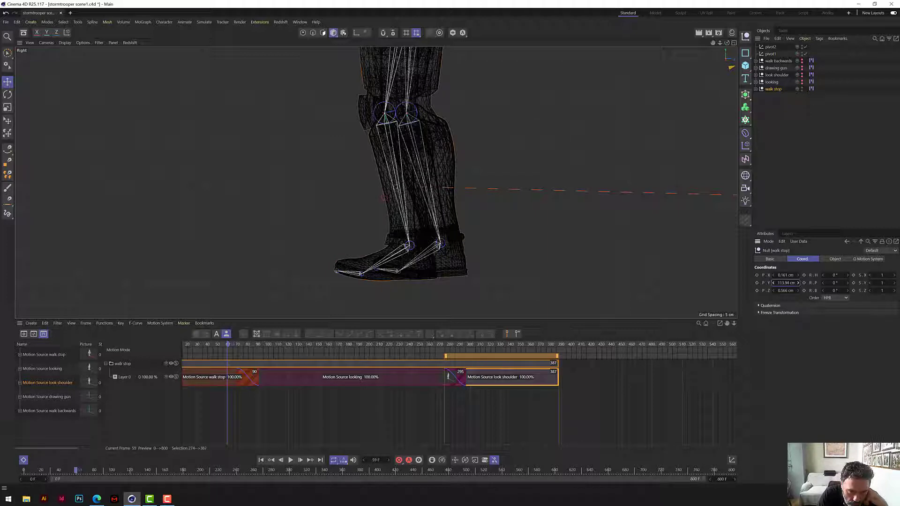
{"action": "left_click_drag", "start_coordinate": [228, 345], "coordinate": [287, 351]}
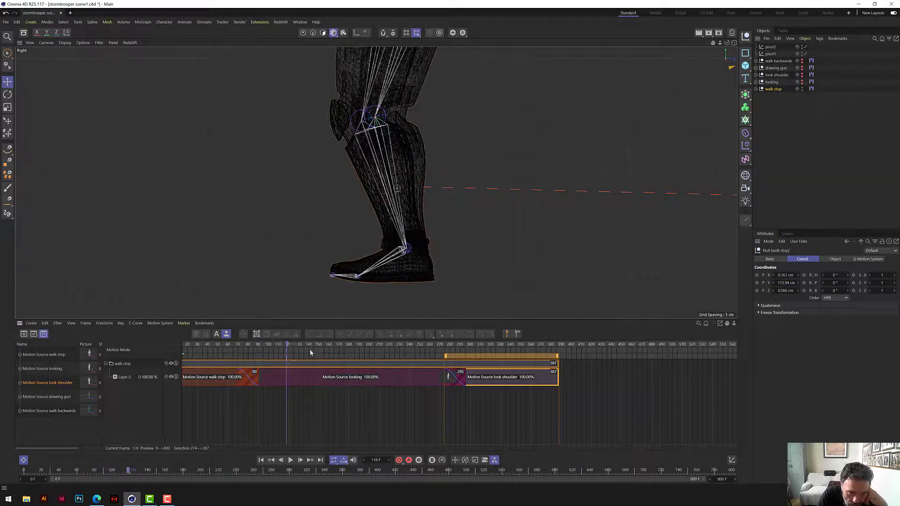
{"action": "left_click", "coordinate": [773, 55]}
{"action": "left_click", "coordinate": [774, 283]}
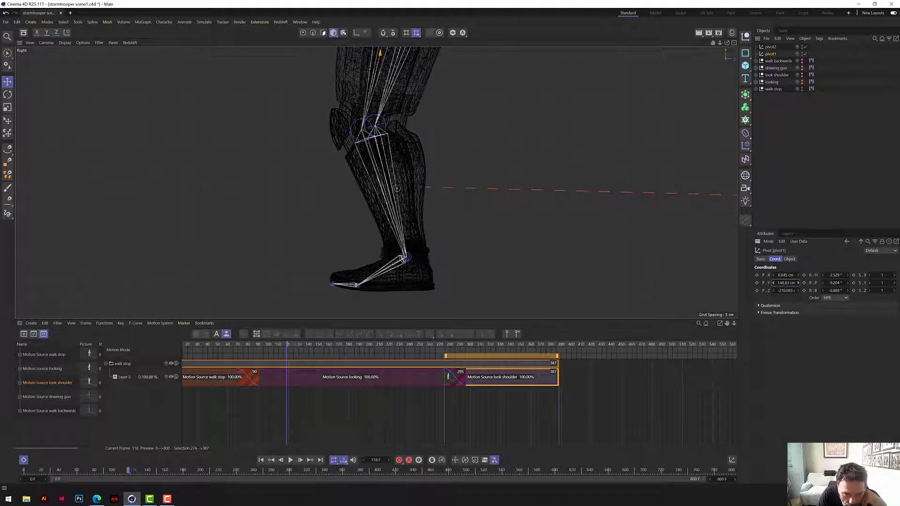
{"action": "key", "text": "ctrl+z"}
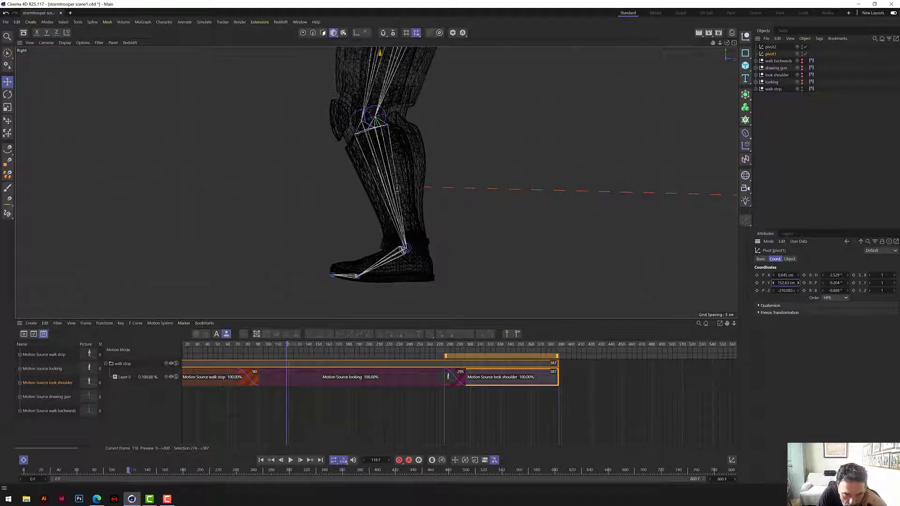
- Set pivot2's Y position to 140.39 cm and pivot1's Y position to 152.63 cm to level the feet between clips
{"action": "left_click_drag", "start_coordinate": [289, 347], "coordinate": [469, 361]}
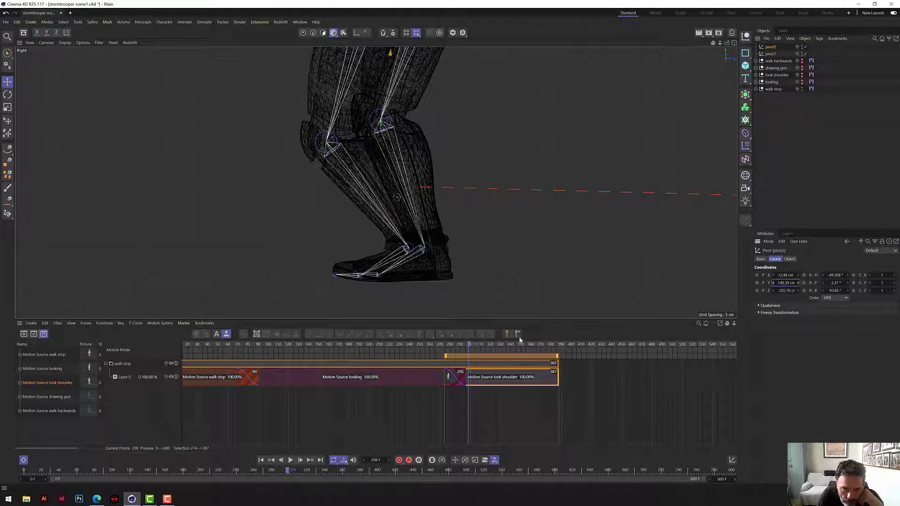
{"action": "left_click_drag", "start_coordinate": [466, 347], "coordinate": [422, 350]}
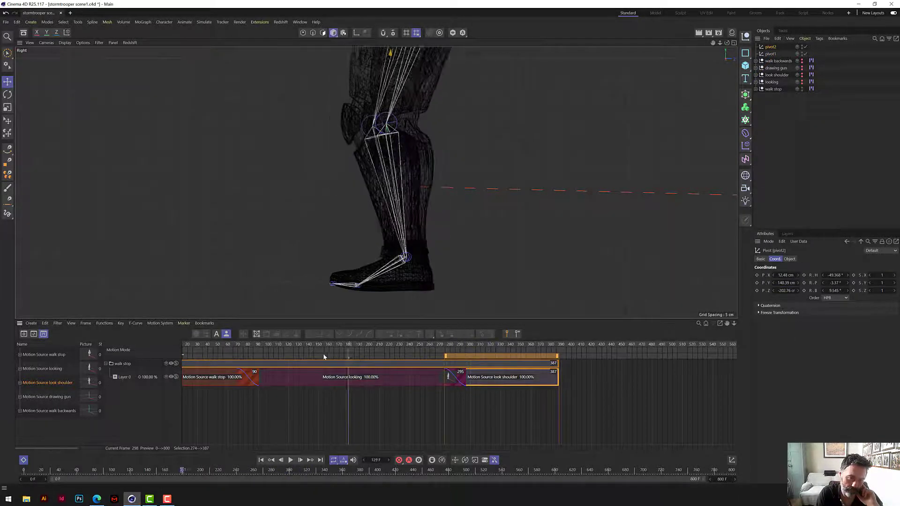
{"action": "mouse_move", "coordinate": [323, 357]}
{"action": "left_mouse_down"}
{"action": "mouse_move", "coordinate": [487, 353]}
{"action": "mouse_move", "coordinate": [239, 351]}
{"action": "mouse_move", "coordinate": [309, 354]}
{"action": "left_mouse_up"}
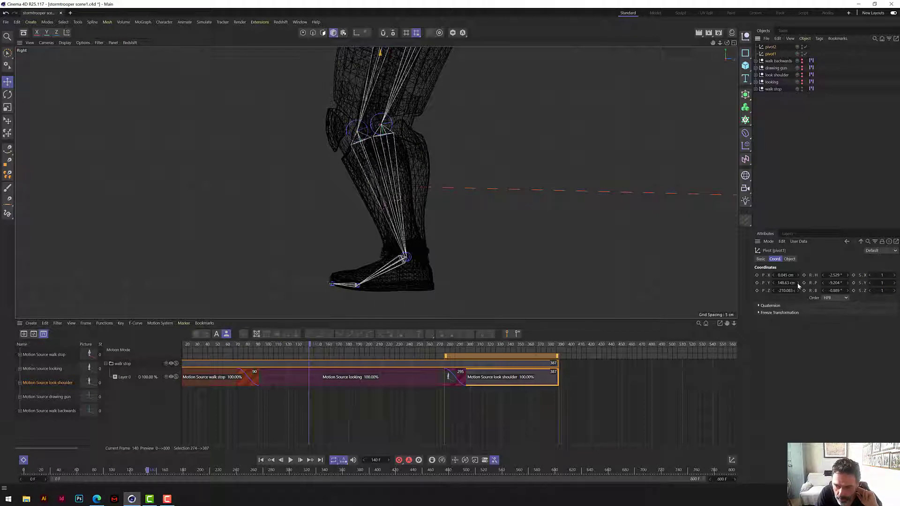
{"action": "left_click_drag", "start_coordinate": [799, 284], "coordinate": [801, 281]}
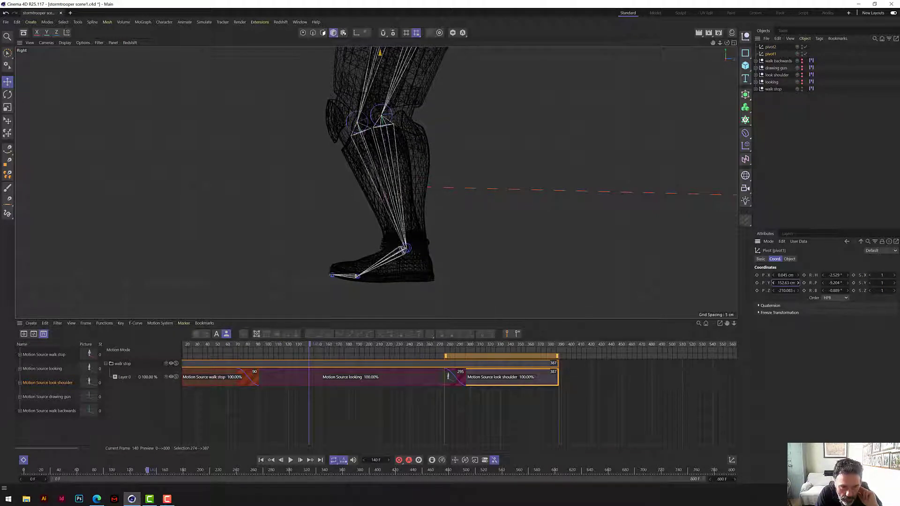
- Check the transition in perspective and shift the look shoulder clip earlier to end at frame 364, lengthening its overlap with the looking clip
{"action": "left_click_drag", "start_coordinate": [298, 359], "coordinate": [471, 370]}
{"action": "left_click", "coordinate": [734, 43]}
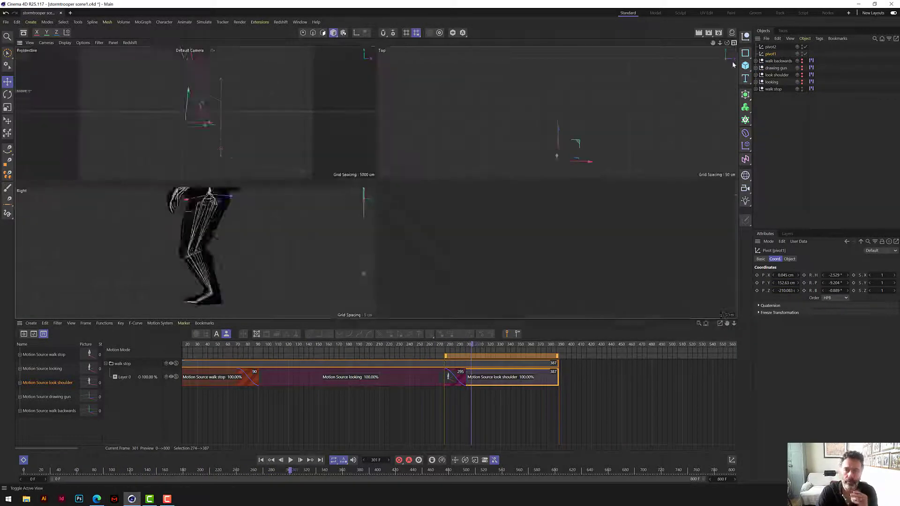
{"action": "left_click", "coordinate": [373, 43]}
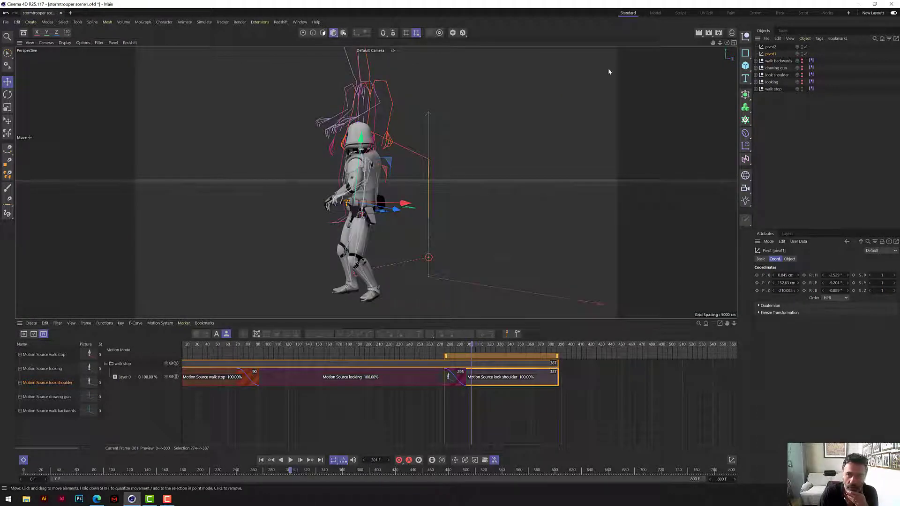
{"action": "left_click_drag", "start_coordinate": [726, 41], "coordinate": [641, 54]}
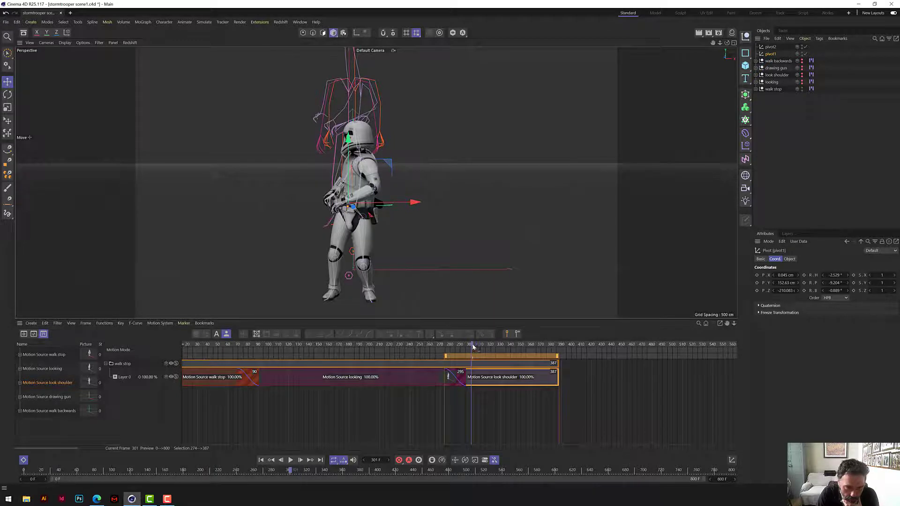
{"action": "left_click_drag", "start_coordinate": [472, 347], "coordinate": [506, 356]}
{"action": "left_click", "coordinate": [491, 360]}
{"action": "left_click", "coordinate": [500, 363]}
{"action": "left_click", "coordinate": [659, 401]}
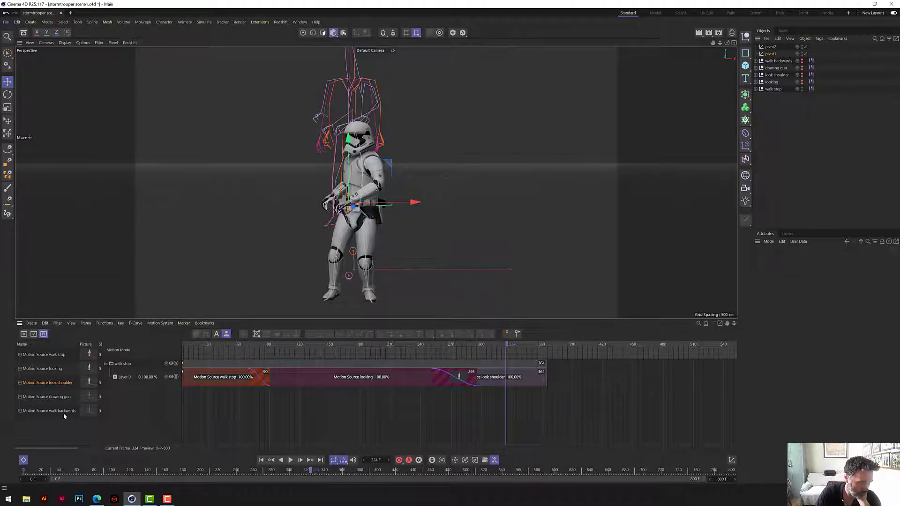
- Add the drawing gun motion source to Layer 0 from frame 353, overlapping the look shoulder clip's end, and check the transition
{"action": "left_click_drag", "start_coordinate": [580, 378], "coordinate": [558, 359]}
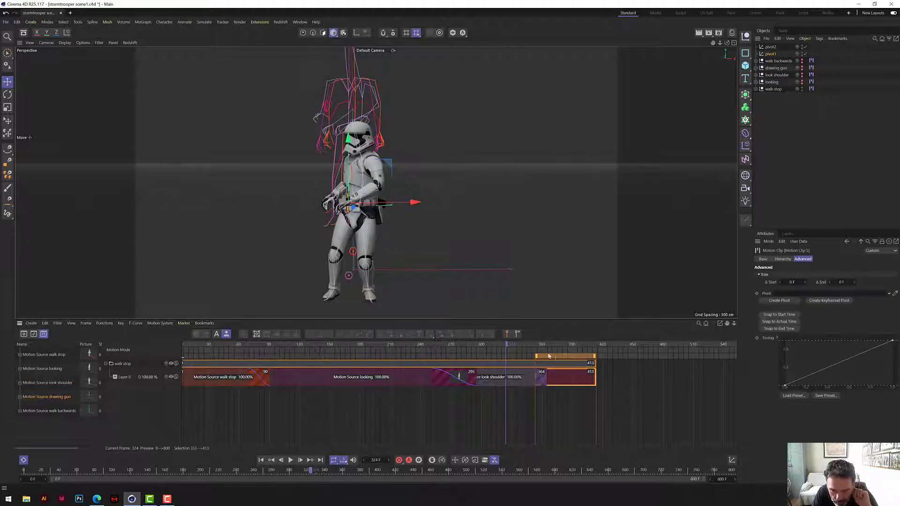
{"action": "left_click_drag", "start_coordinate": [507, 346], "coordinate": [527, 346]}
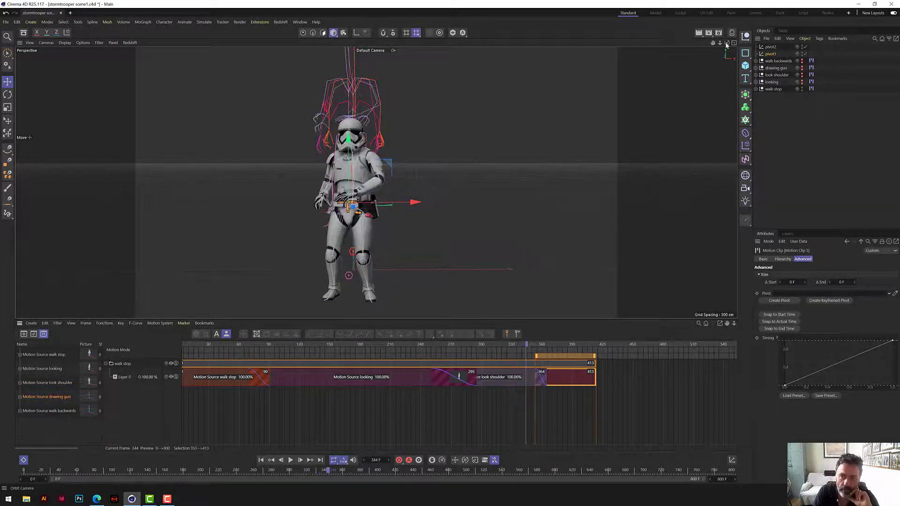
{"action": "mouse_move", "coordinate": [728, 43]}
{"action": "left_mouse_down"}
{"action": "mouse_move", "coordinate": [738, 47]}
{"action": "mouse_move", "coordinate": [724, 51]}
{"action": "left_mouse_up"}
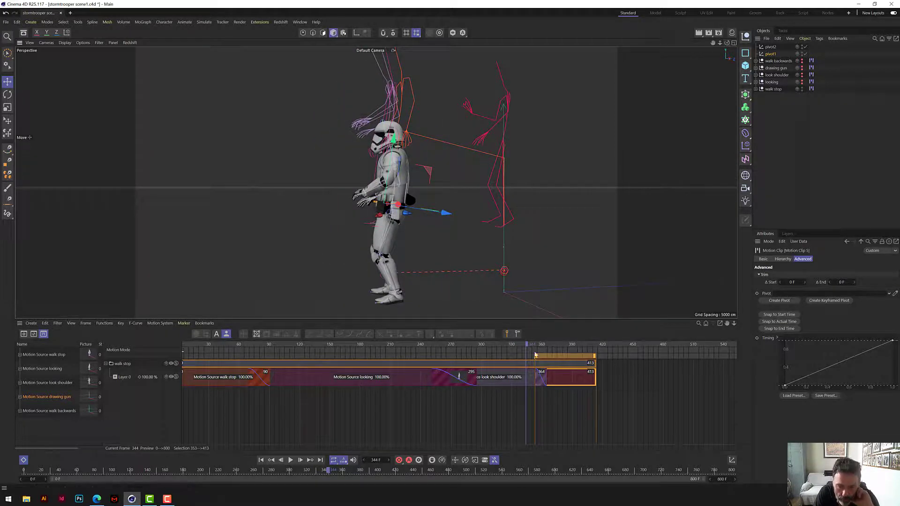
{"action": "left_click_drag", "start_coordinate": [529, 346], "coordinate": [550, 351]}
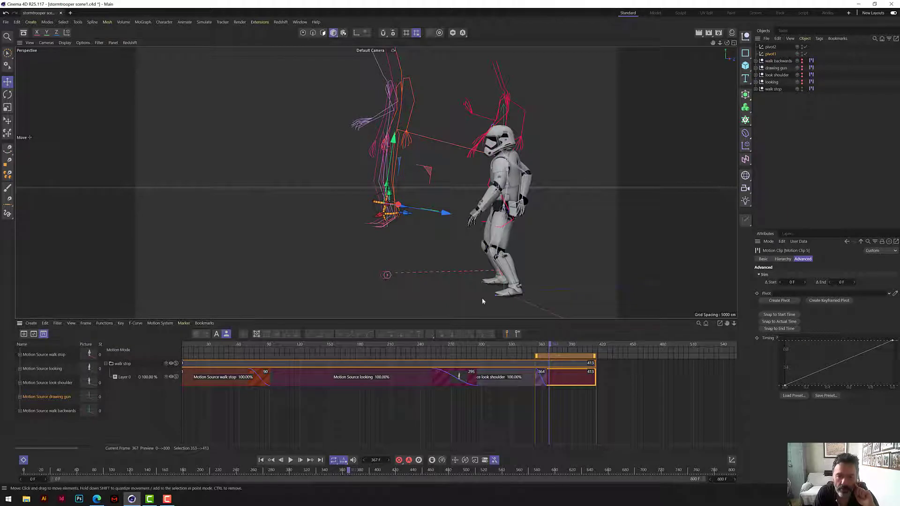
- Create a pivot for the drawing gun motion clip and name it pivot3
{"action": "left_click", "coordinate": [781, 301]}
{"action": "double_click", "coordinate": [782, 48]}
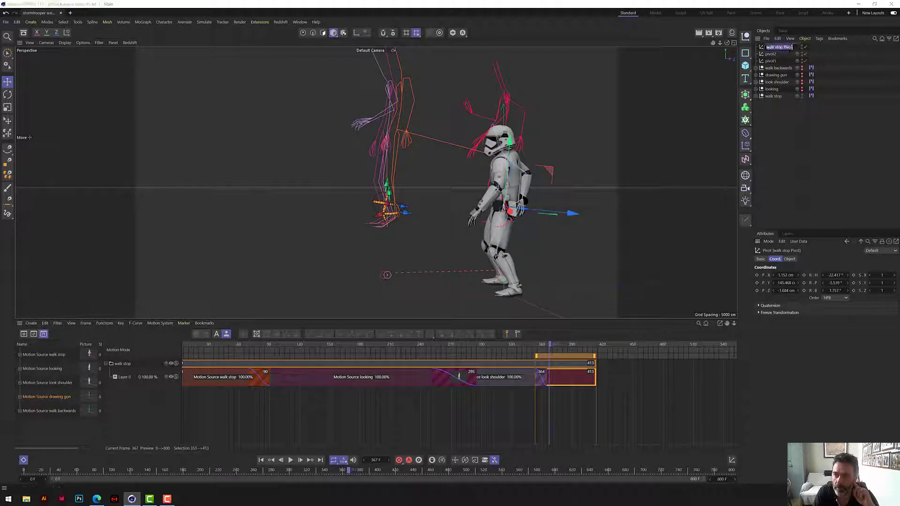
{"action": "type", "text": "p"}
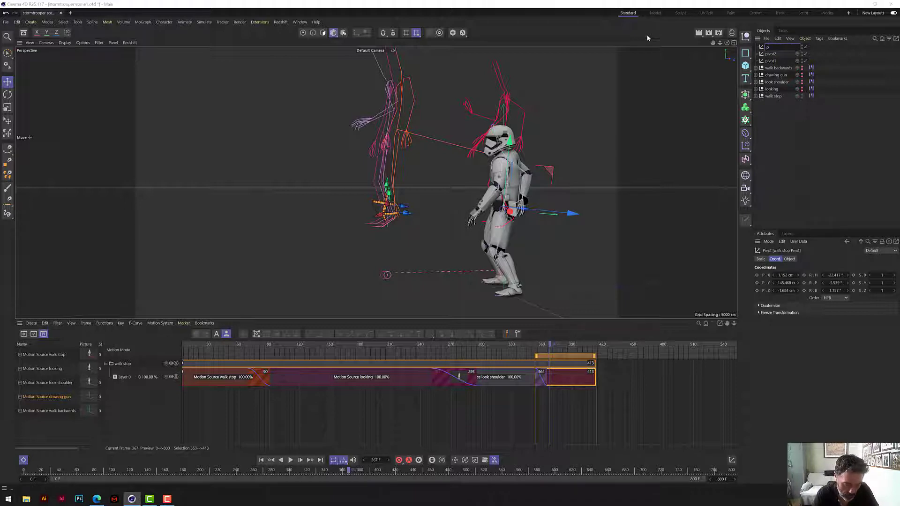
{"action": "type", "text": "ivot3"}
{"action": "key", "text": "Return"}
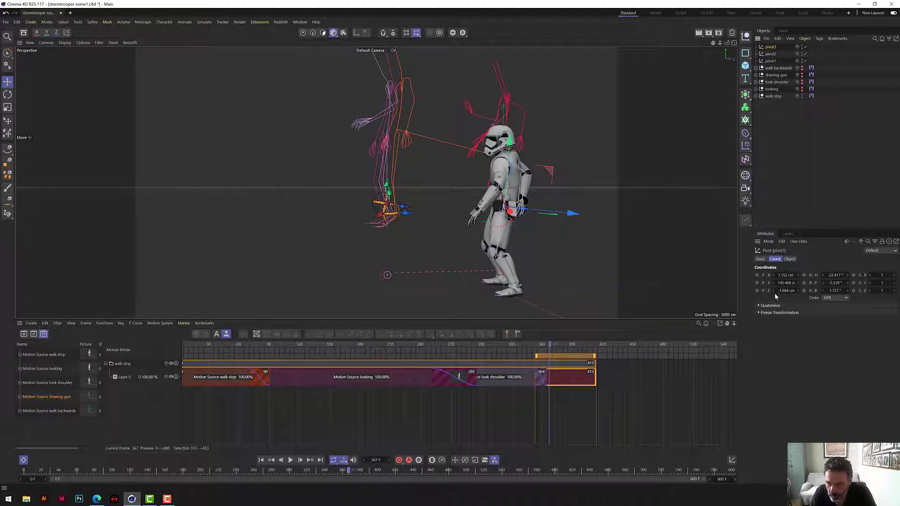
- Set pivot3's Z position to about -198 cm and check the alignment of the look shoulder and drawing gun clips
{"action": "left_click_drag", "start_coordinate": [799, 292], "coordinate": [781, 294]}
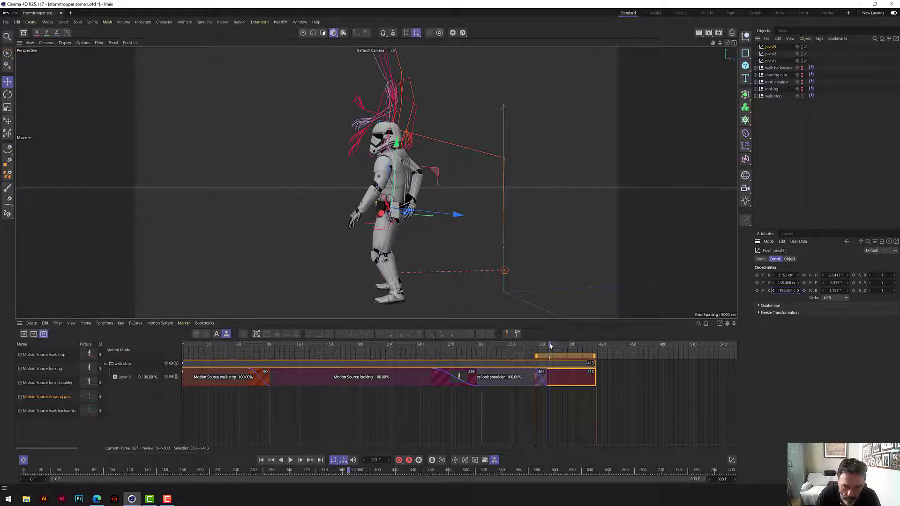
{"action": "left_click_drag", "start_coordinate": [552, 346], "coordinate": [525, 349]}
{"action": "scroll", "coordinate": [392, 303], "scroll_direction": "up", "scroll_amount": 4}
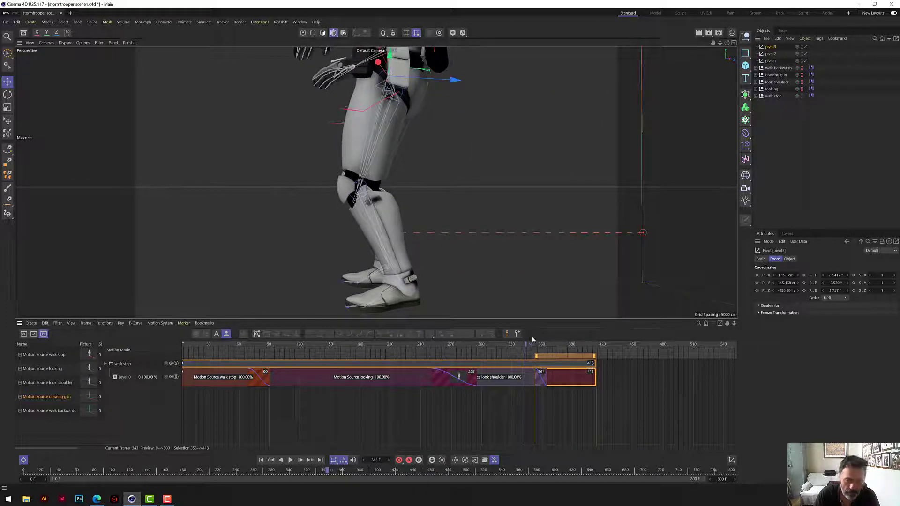
{"action": "scroll", "coordinate": [521, 213], "scroll_direction": "down", "scroll_amount": 6}
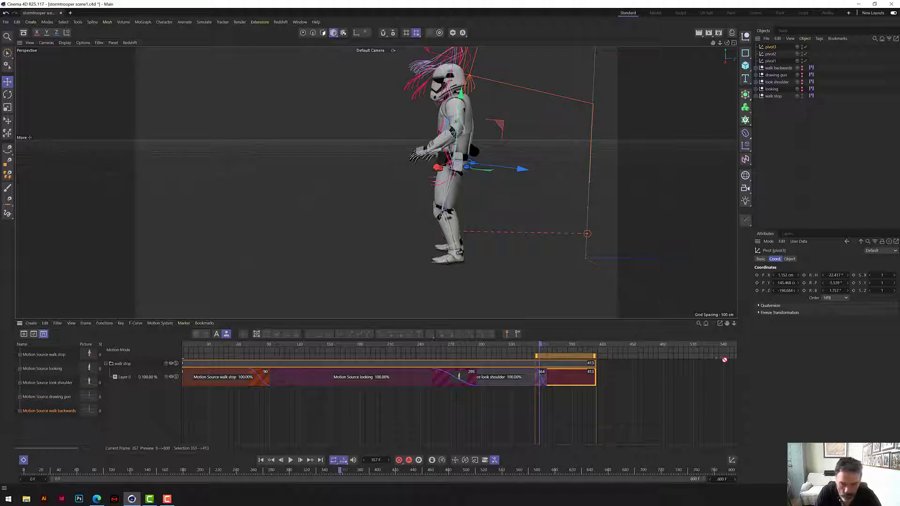
- Add the walk backwards motion source to Layer 0 from frame 405 and create a pivot for it named pivot4
{"action": "left_click_drag", "start_coordinate": [642, 377], "coordinate": [599, 376]}
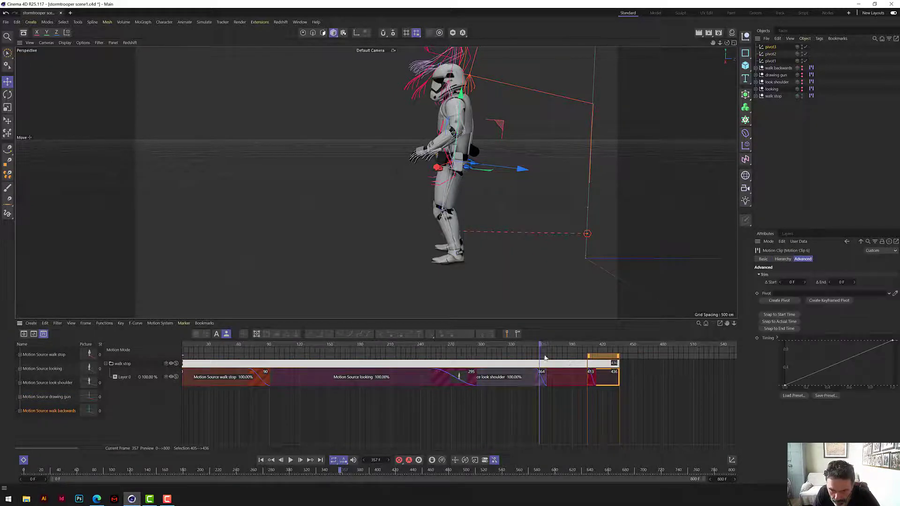
{"action": "left_click_drag", "start_coordinate": [541, 347], "coordinate": [599, 348]}
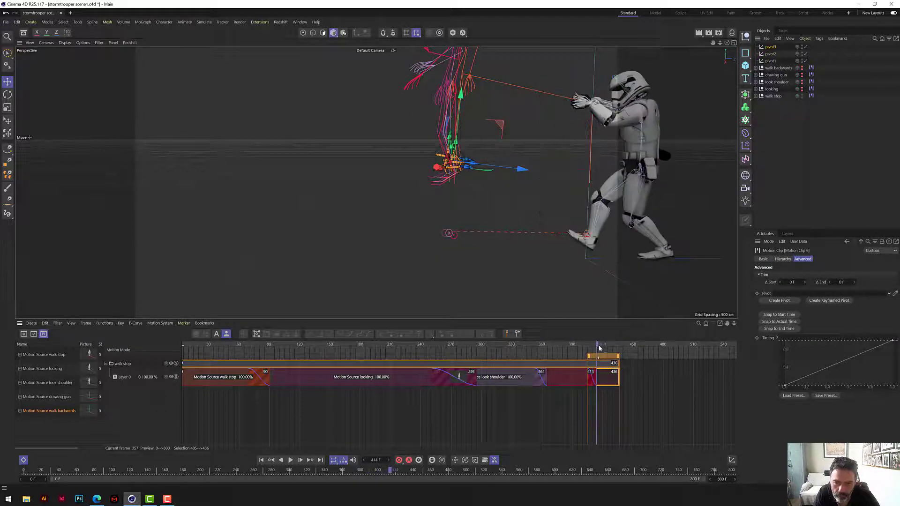
{"action": "left_click", "coordinate": [786, 301]}
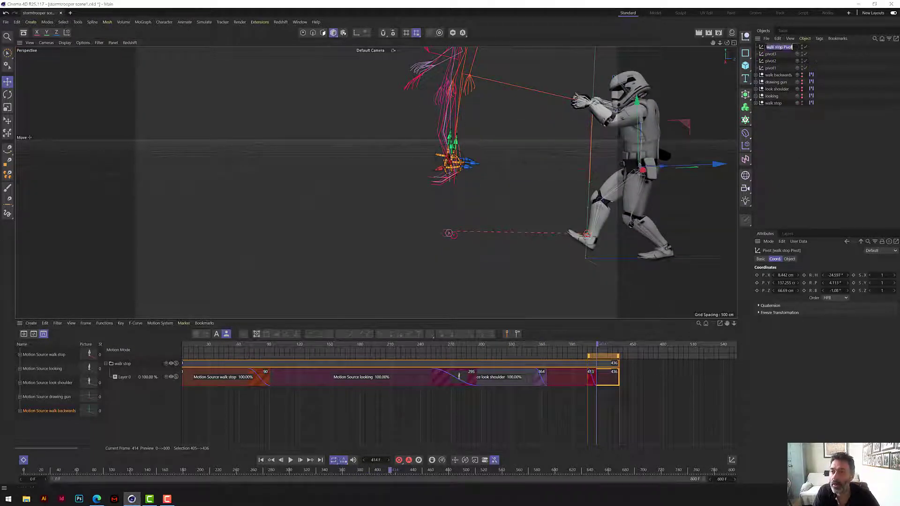
{"action": "type", "text": "pi"}
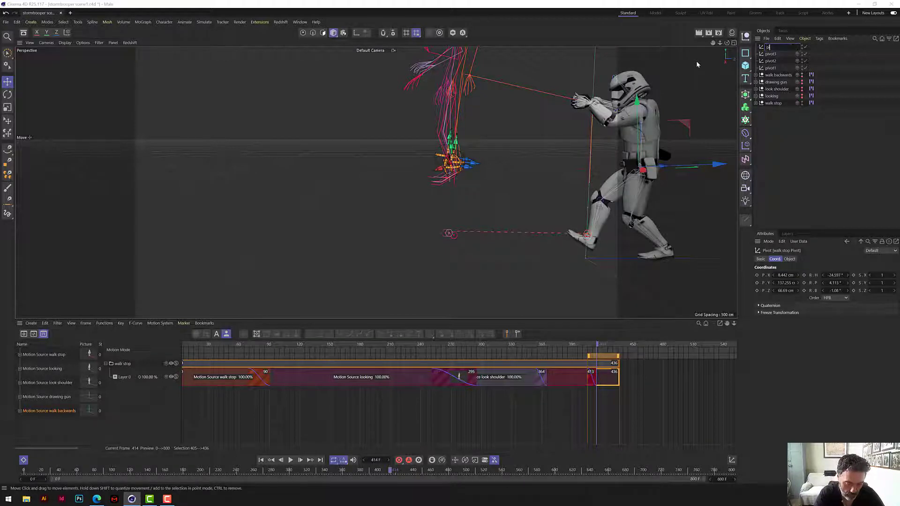
{"action": "type", "text": "vot4"}
{"action": "key", "text": "Return"}
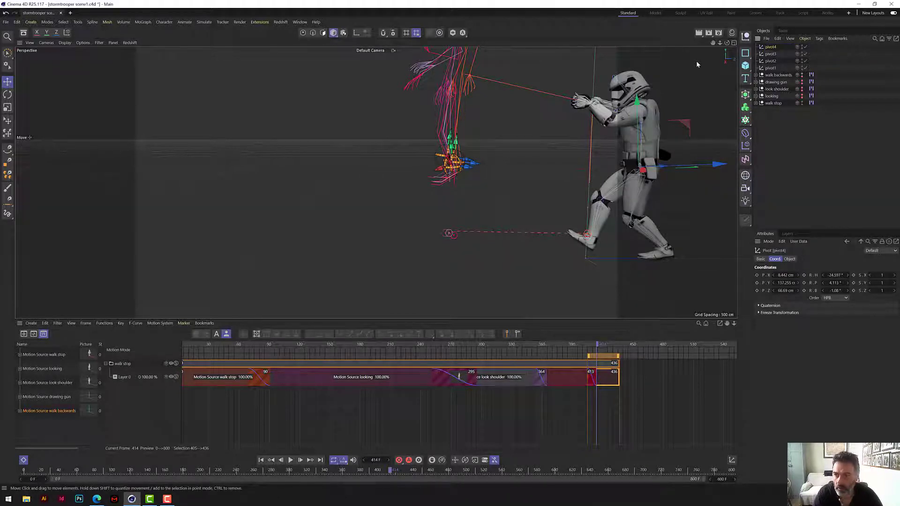
- Set pivot4's Z position to -127.31 cm and play the blended sequence from the start
{"action": "left_click_drag", "start_coordinate": [774, 291], "coordinate": [763, 306]}
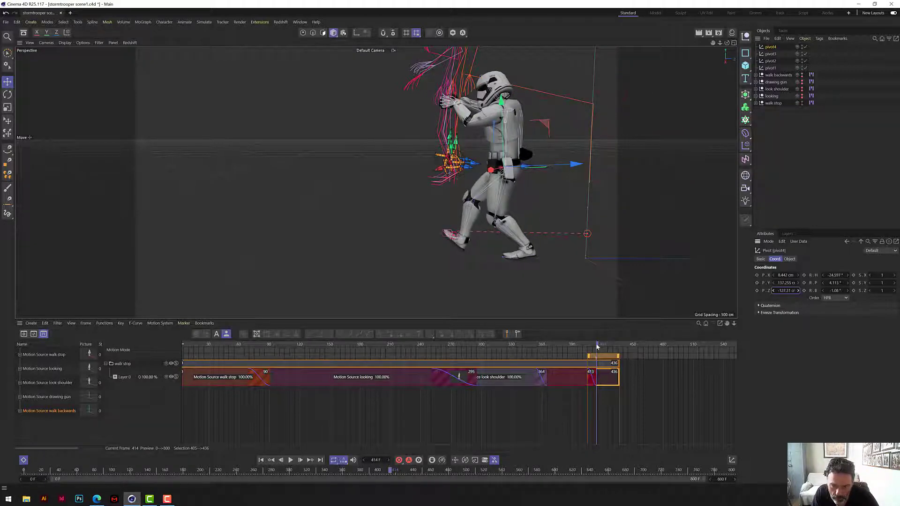
{"action": "left_click_drag", "start_coordinate": [597, 346], "coordinate": [165, 372]}
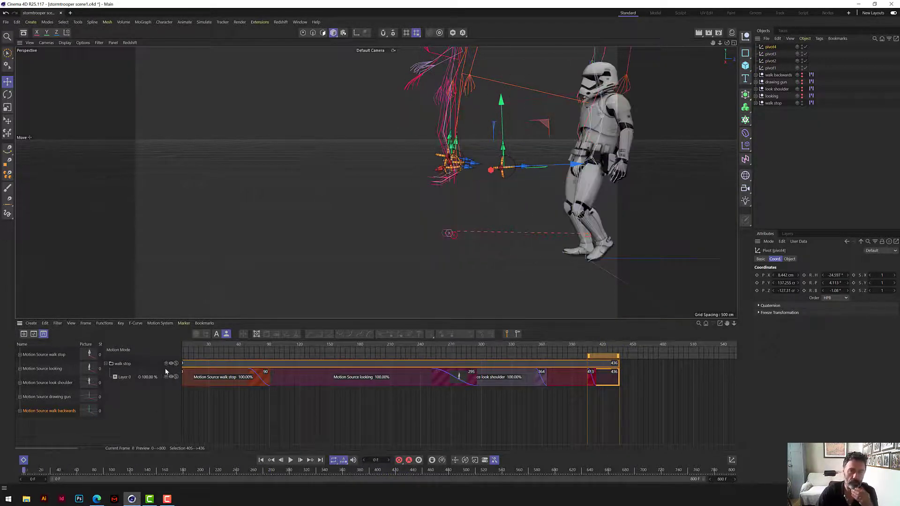
{"action": "scroll", "coordinate": [376, 183], "scroll_direction": "down", "scroll_amount": 4}
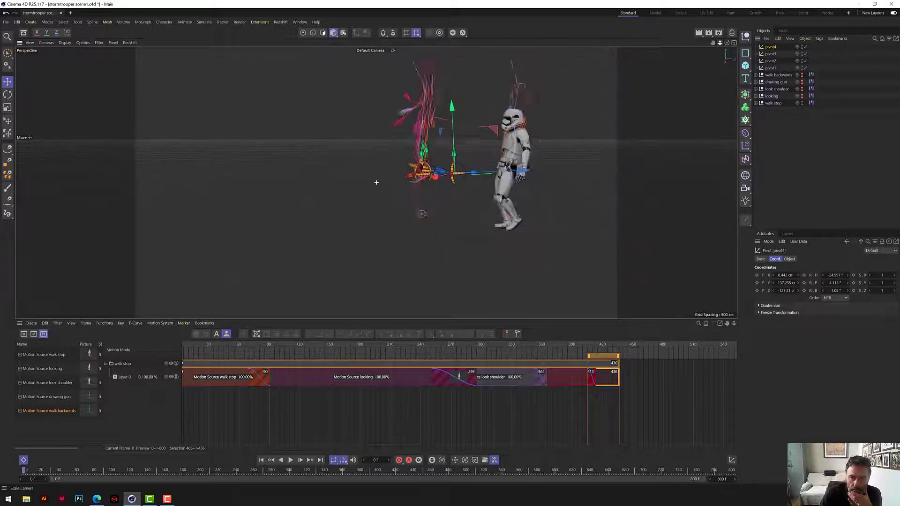
{"action": "left_click_drag", "start_coordinate": [376, 182], "coordinate": [376, 182], "text": "alt"}
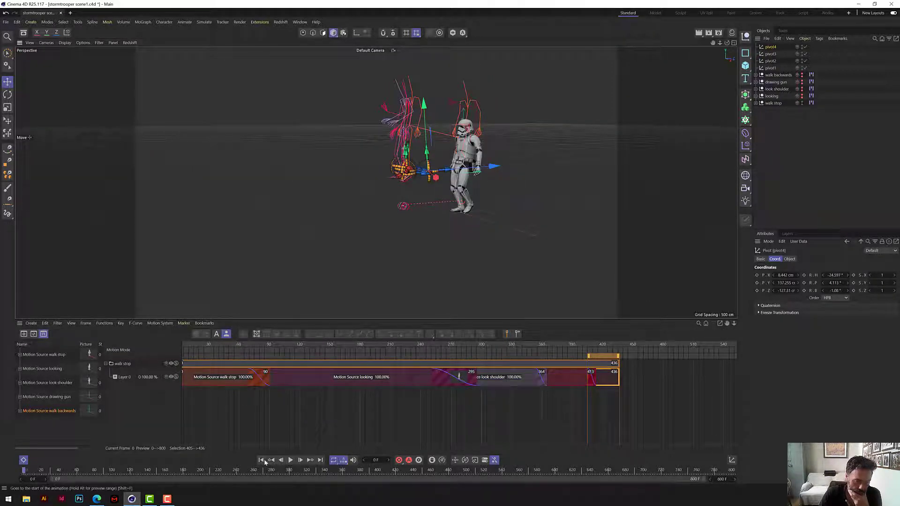
{"action": "left_click", "coordinate": [291, 461]}
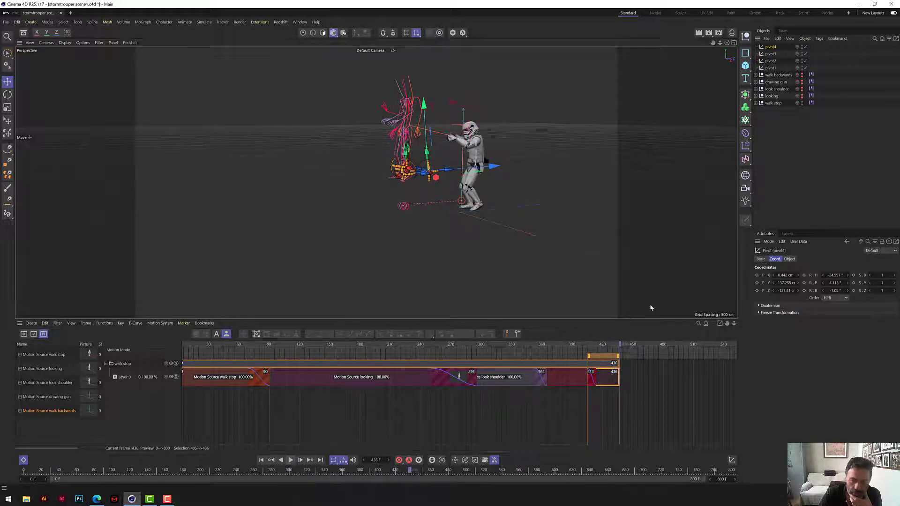
- Check the drawing gun to walk backwards transition and shift the walk backwards clip earlier to span frames 398 to 429
{"action": "left_click_drag", "start_coordinate": [619, 348], "coordinate": [592, 362]}
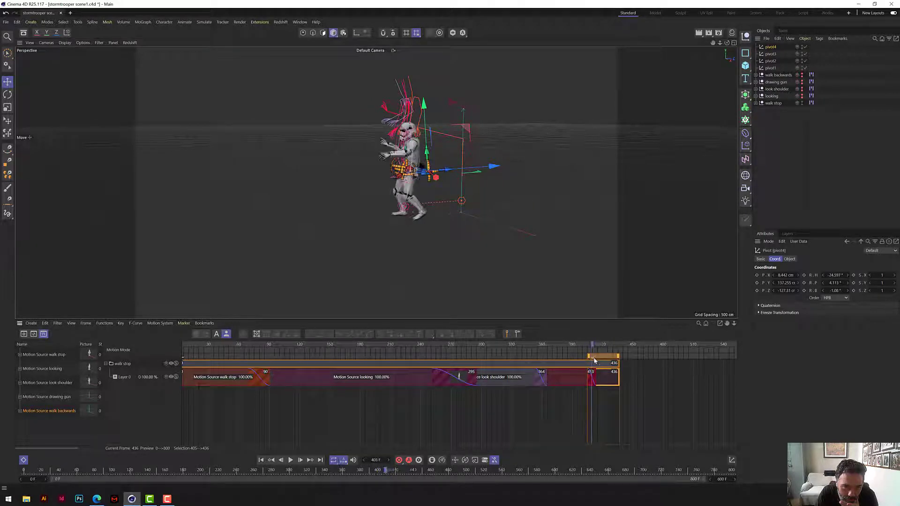
{"action": "left_click", "coordinate": [595, 362]}
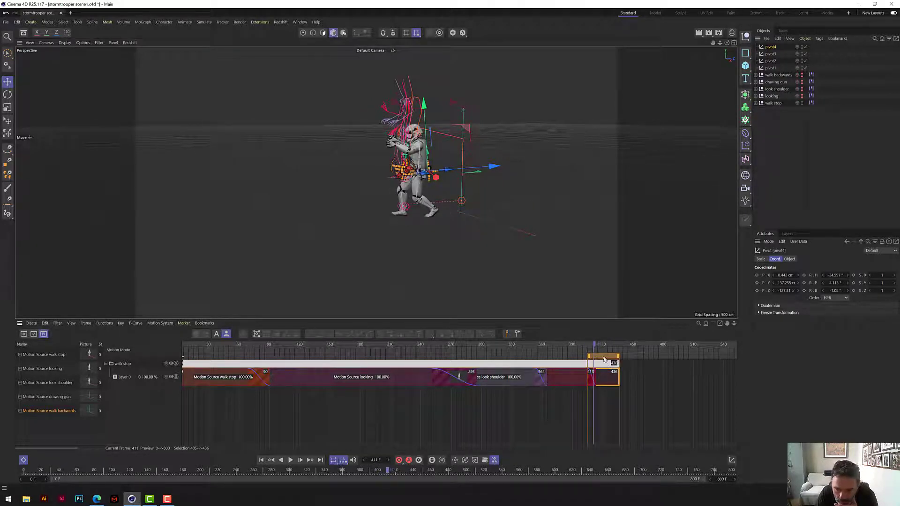
{"action": "mouse_move", "coordinate": [604, 360]}
{"action": "left_mouse_down"}
{"action": "mouse_move", "coordinate": [579, 349]}
{"action": "mouse_move", "coordinate": [590, 356]}
{"action": "left_mouse_up"}
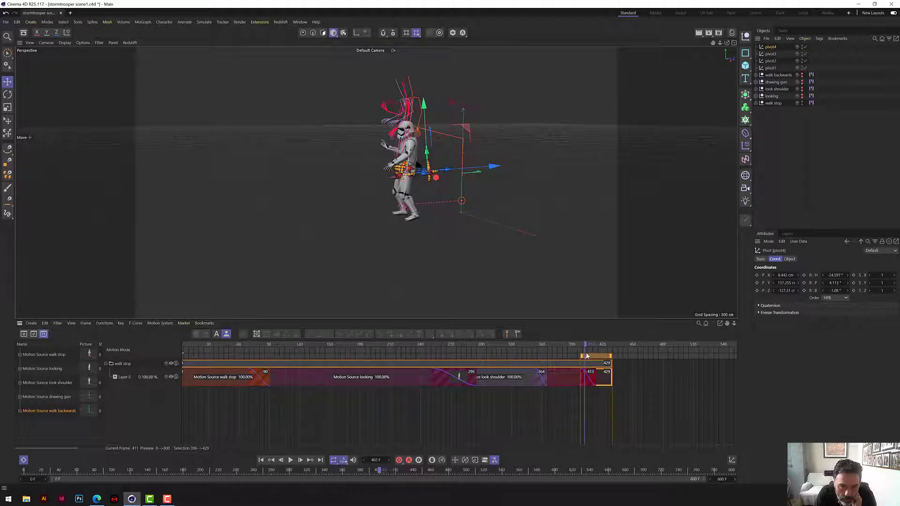
- Try pivot4 Z positions of -152.31 cm and -138.31 cm, checking the foot placement through the transition
{"action": "left_click_drag", "start_coordinate": [773, 292], "coordinate": [759, 292]}
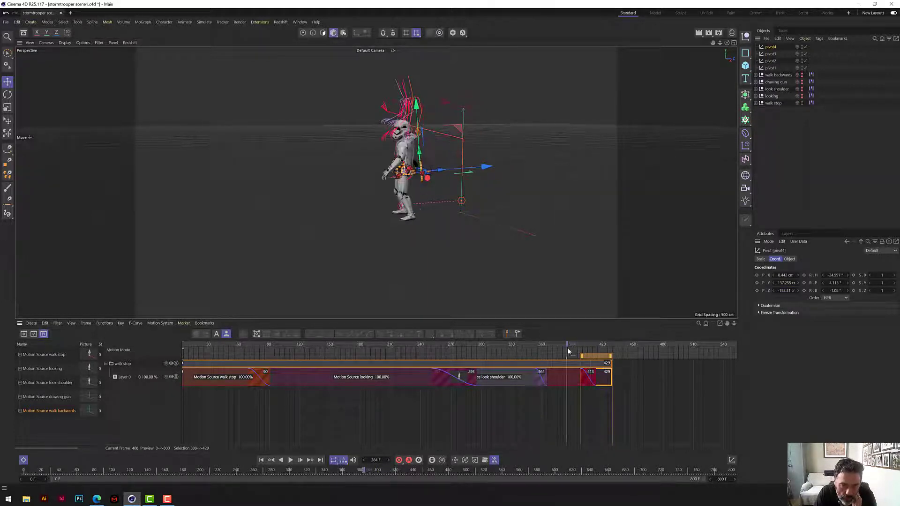
{"action": "left_click_drag", "start_coordinate": [568, 351], "coordinate": [583, 354]}
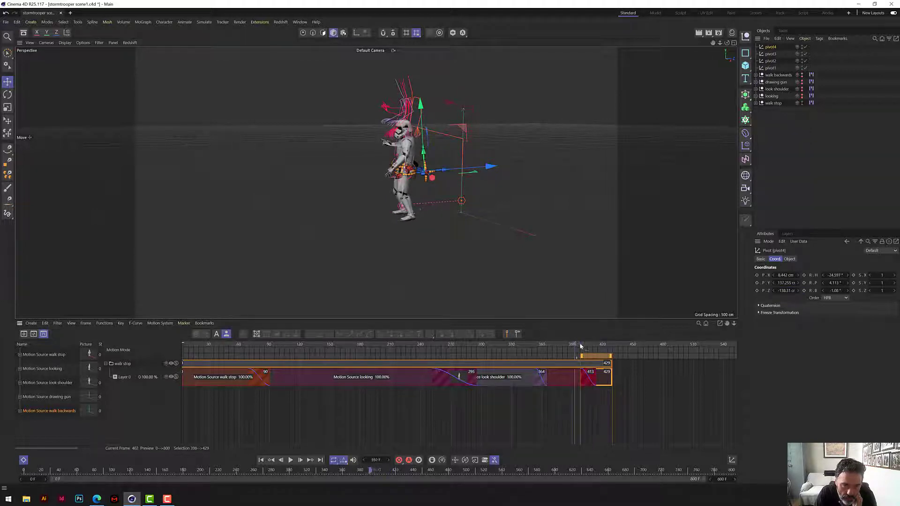
{"action": "left_click_drag", "start_coordinate": [581, 346], "coordinate": [591, 355]}
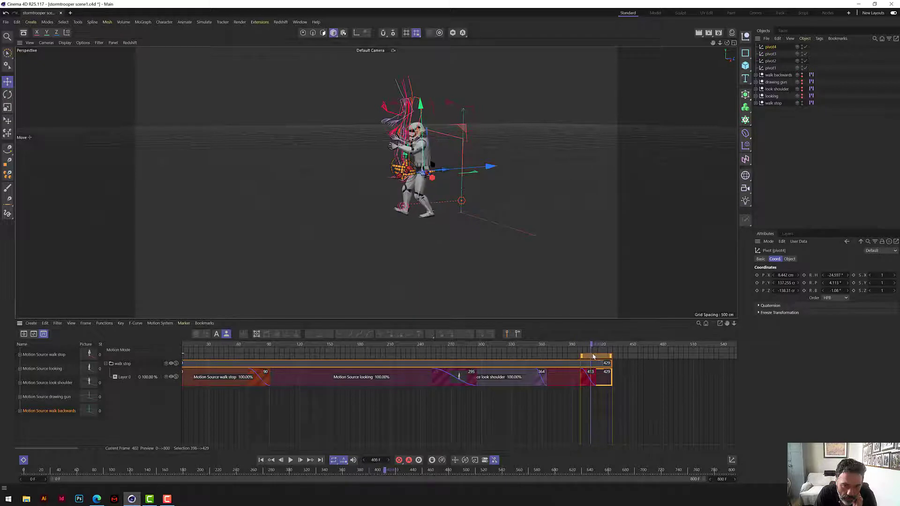
- Try pivot4 Z positions of -176.31 cm and -171.31 cm, comparing the poses across the clip overlap
{"action": "left_click_drag", "start_coordinate": [574, 356], "coordinate": [581, 357]}
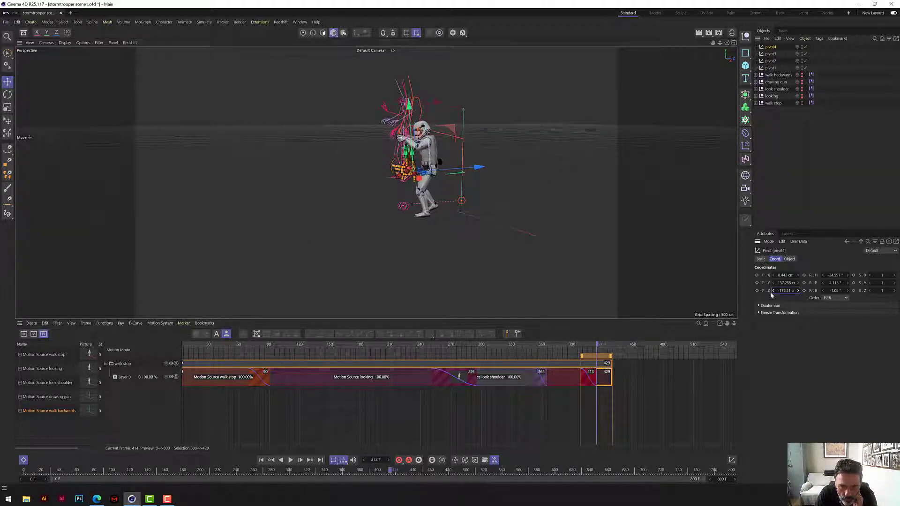
{"action": "left_click", "coordinate": [596, 346]}
{"action": "left_click_drag", "start_coordinate": [568, 350], "coordinate": [596, 352]}
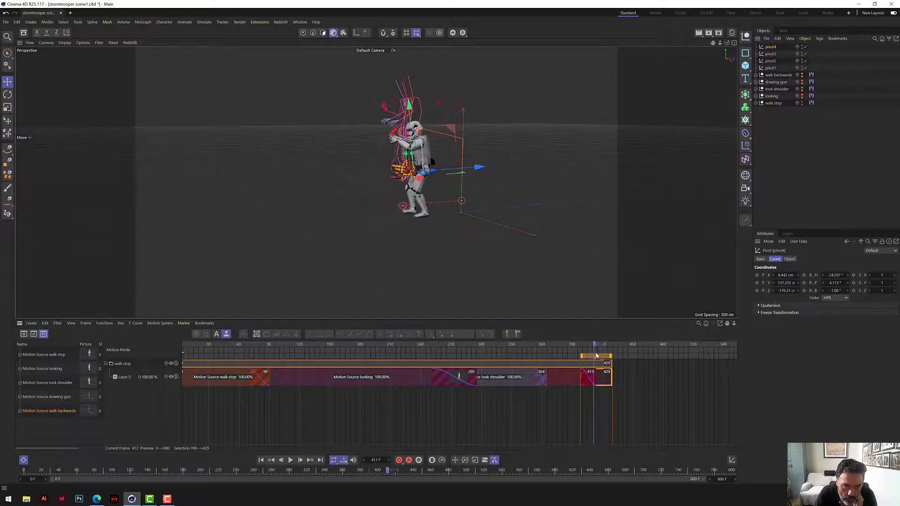
{"action": "left_click_drag", "start_coordinate": [604, 359], "coordinate": [580, 359]}
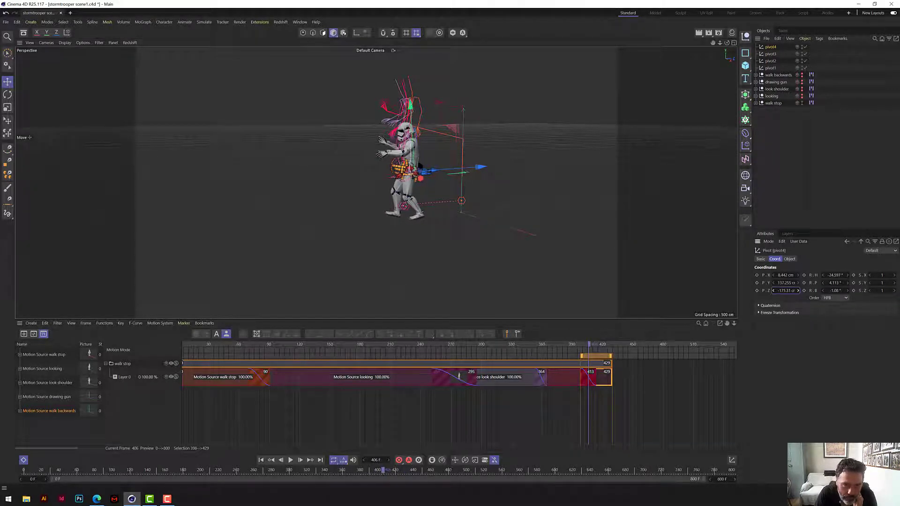
- Set pivot4's Z position to -133.31 cm and shift the walk backwards clip to span frames 406 to 437
{"action": "mouse_move", "coordinate": [589, 355]}
{"action": "left_mouse_down"}
{"action": "mouse_move", "coordinate": [579, 354]}
{"action": "mouse_move", "coordinate": [594, 360]}
{"action": "left_mouse_up"}
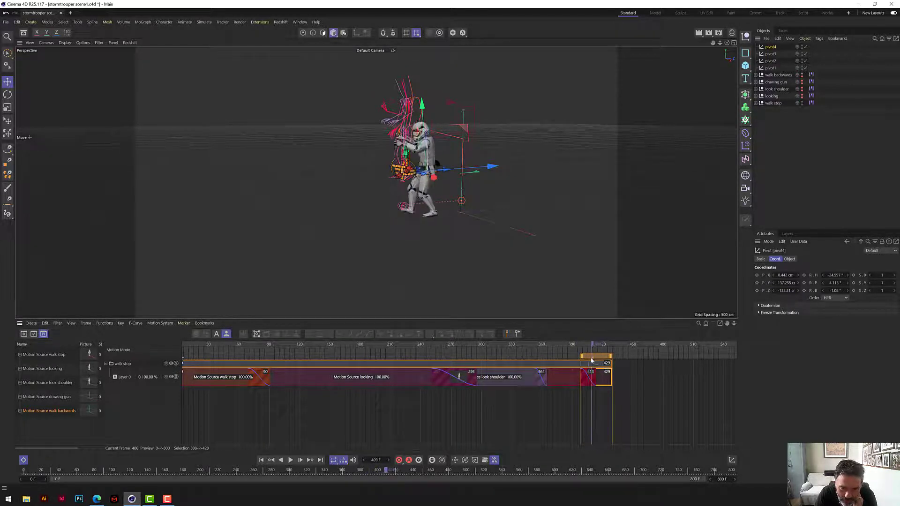
{"action": "mouse_move", "coordinate": [594, 360]}
{"action": "left_mouse_down"}
{"action": "mouse_move", "coordinate": [599, 352]}
{"action": "mouse_move", "coordinate": [589, 353]}
{"action": "mouse_move", "coordinate": [606, 359]}
{"action": "left_mouse_up"}
{"action": "left_click", "coordinate": [619, 363]}
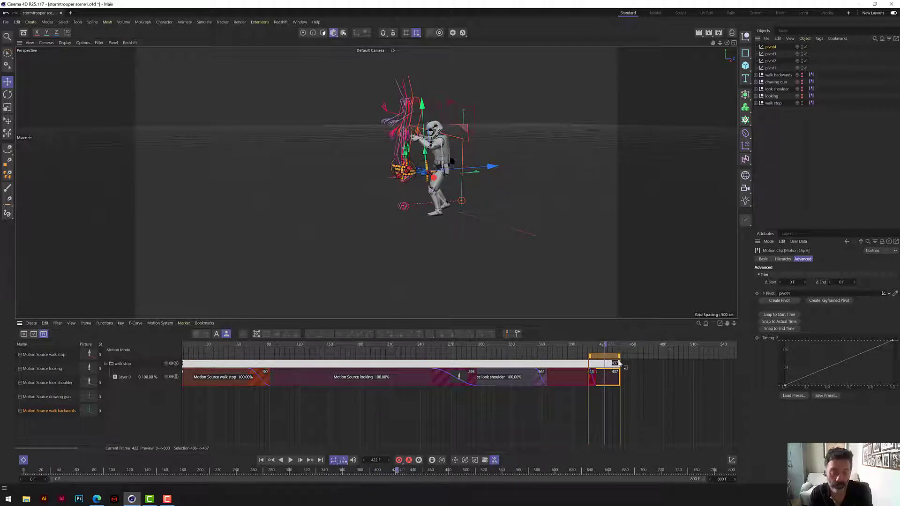
- Duplicate the walk backwards clip on Layer 0, placing the copy from frame 445 to 476
{"action": "left_click", "coordinate": [630, 377]}
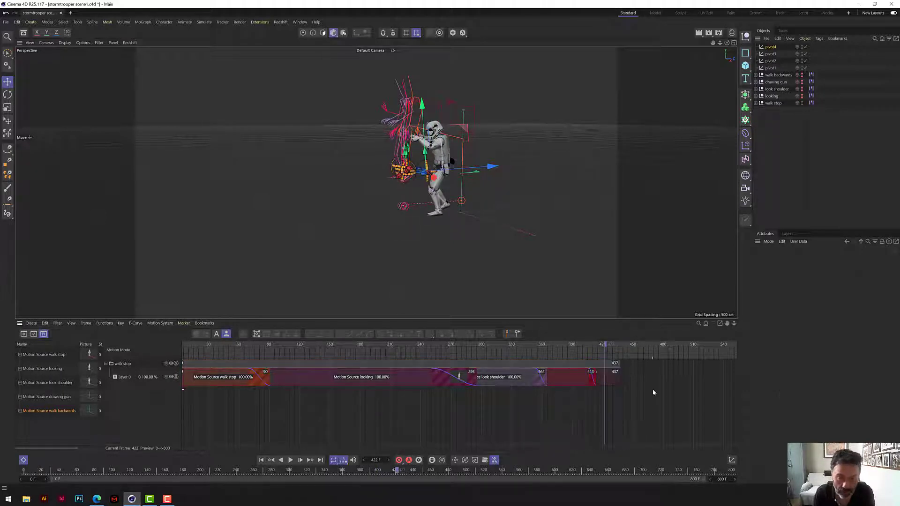
{"action": "left_click", "coordinate": [614, 383]}
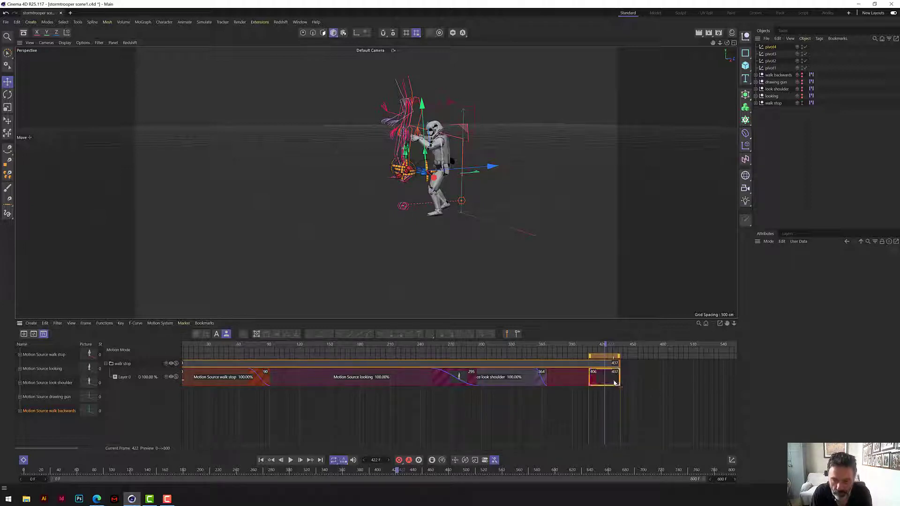
{"action": "mouse_move", "coordinate": [610, 346]}
{"action": "left_mouse_down"}
{"action": "mouse_move", "coordinate": [593, 345]}
{"action": "mouse_move", "coordinate": [616, 347]}
{"action": "mouse_move", "coordinate": [605, 346]}
{"action": "left_mouse_up"}
{"action": "left_click", "coordinate": [627, 390]}
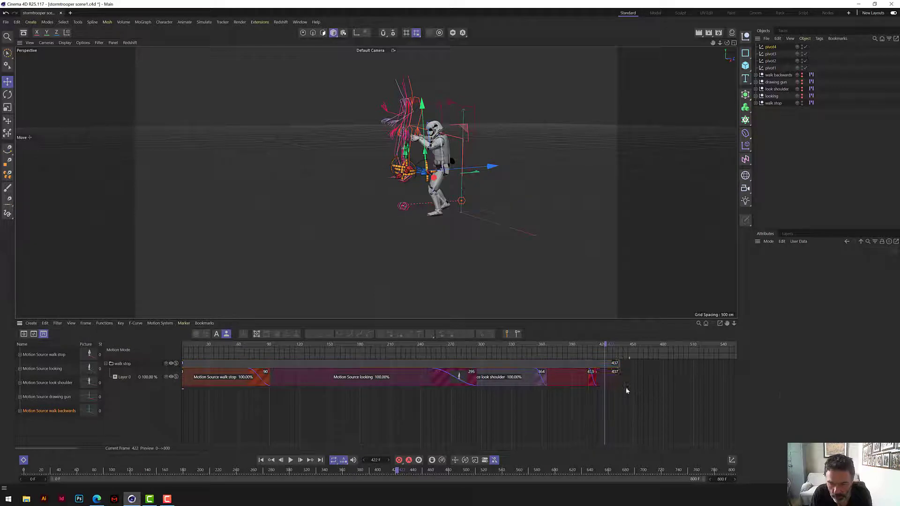
{"action": "left_click", "coordinate": [616, 383]}
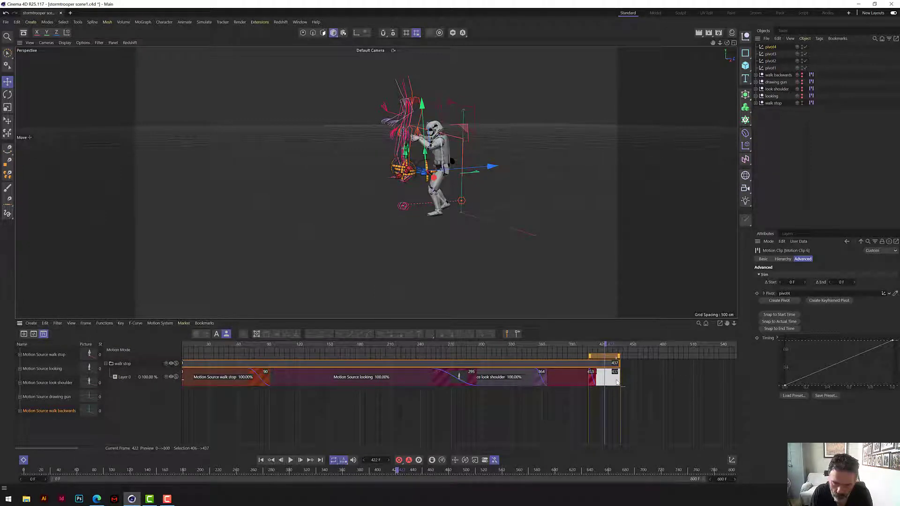
{"action": "left_click_drag", "start_coordinate": [617, 382], "coordinate": [656, 383], "text": "ctrl"}
{"action": "left_click", "coordinate": [689, 407]}
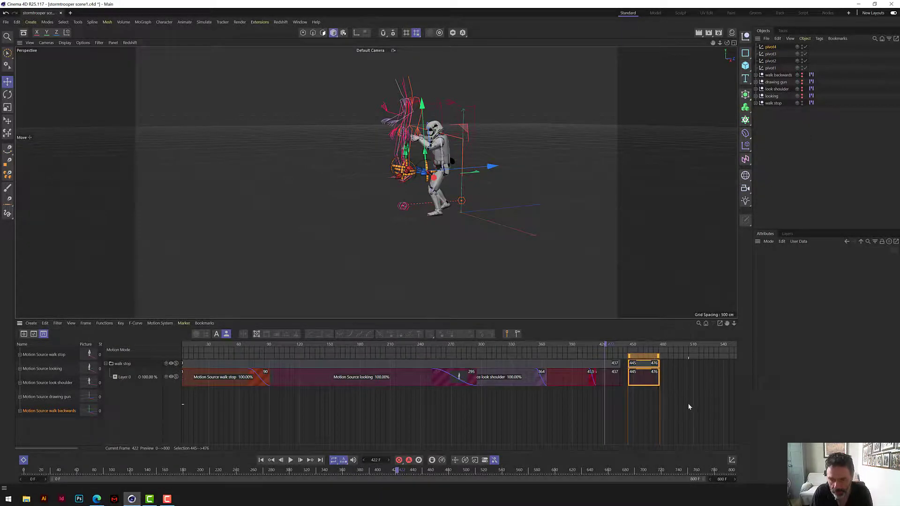
- Shift the duplicated walk backwards clip to frames 429 to 460, overlapping the first, check the transition, and create a pivot for it
{"action": "left_click", "coordinate": [646, 379]}
{"action": "left_click_drag", "start_coordinate": [646, 382], "coordinate": [634, 383]}
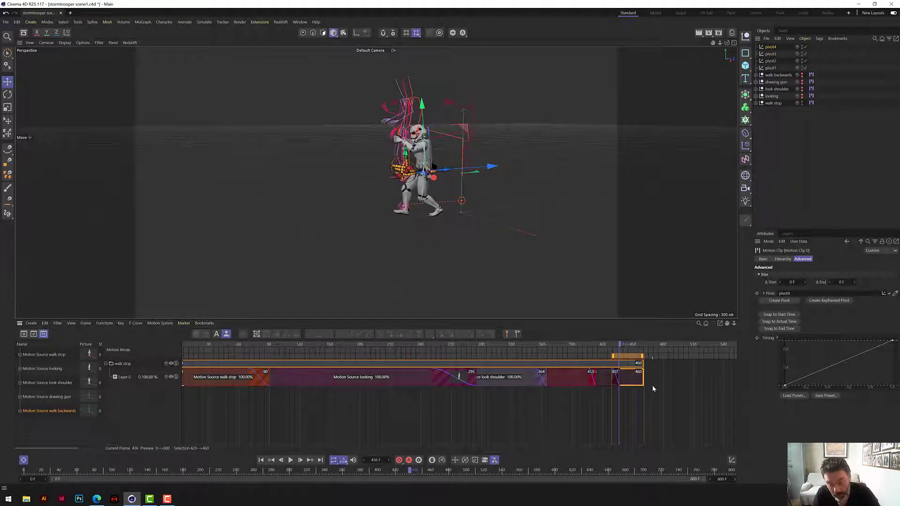
{"action": "left_click", "coordinate": [621, 364]}
{"action": "mouse_move", "coordinate": [620, 346]}
{"action": "left_mouse_down"}
{"action": "mouse_move", "coordinate": [608, 349]}
{"action": "mouse_move", "coordinate": [626, 350]}
{"action": "left_mouse_up"}
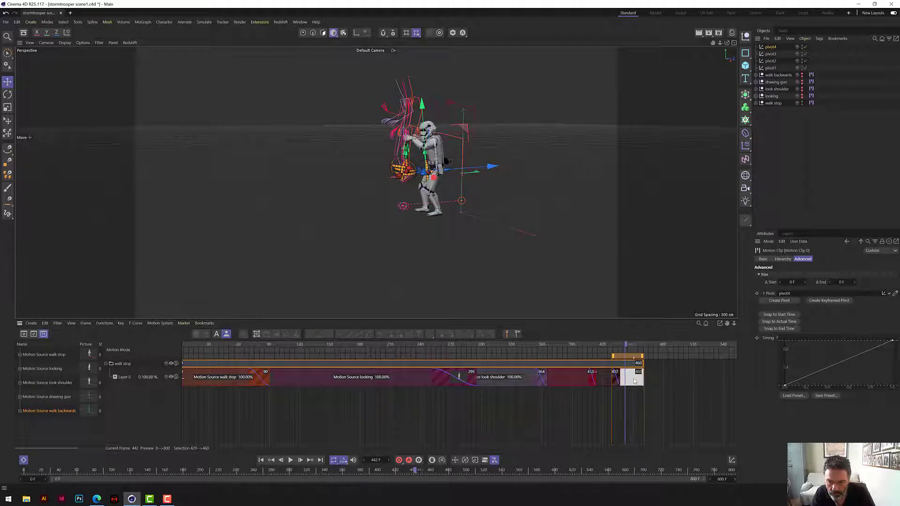
{"action": "left_click", "coordinate": [784, 301]}
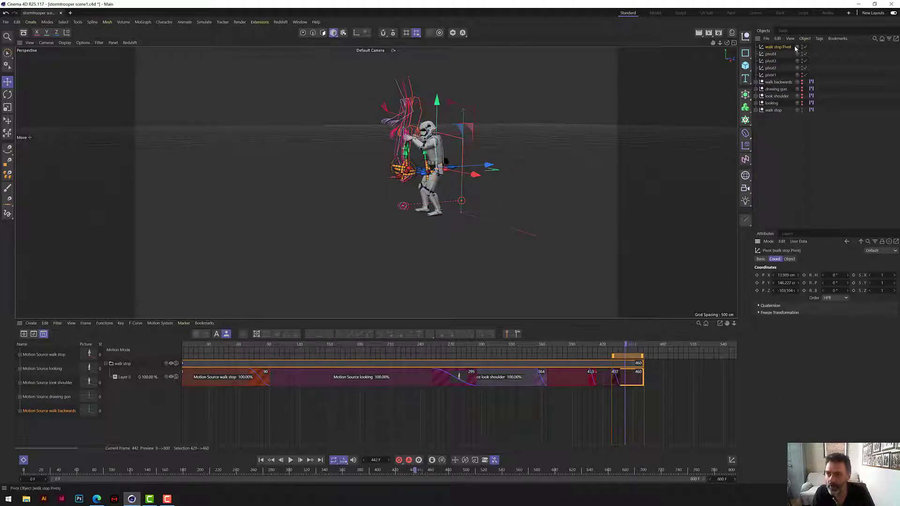
- Rename the new walk stop pivot as pivot5
{"action": "double_click", "coordinate": [786, 47]}
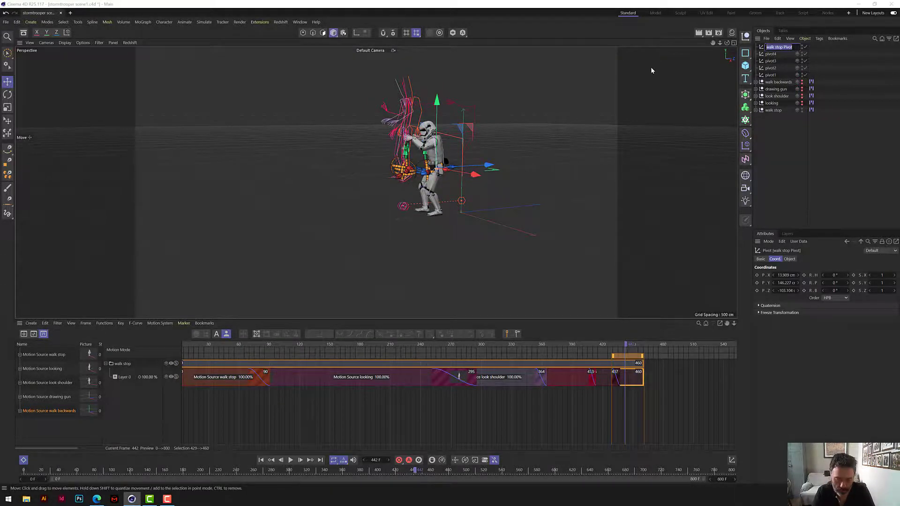
{"action": "type", "text": "pivot5"}
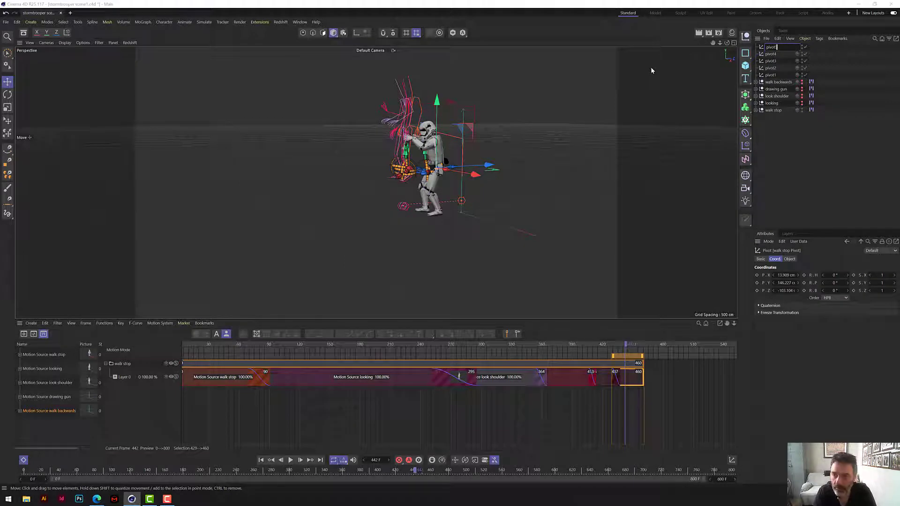
{"action": "key", "text": "Return"}
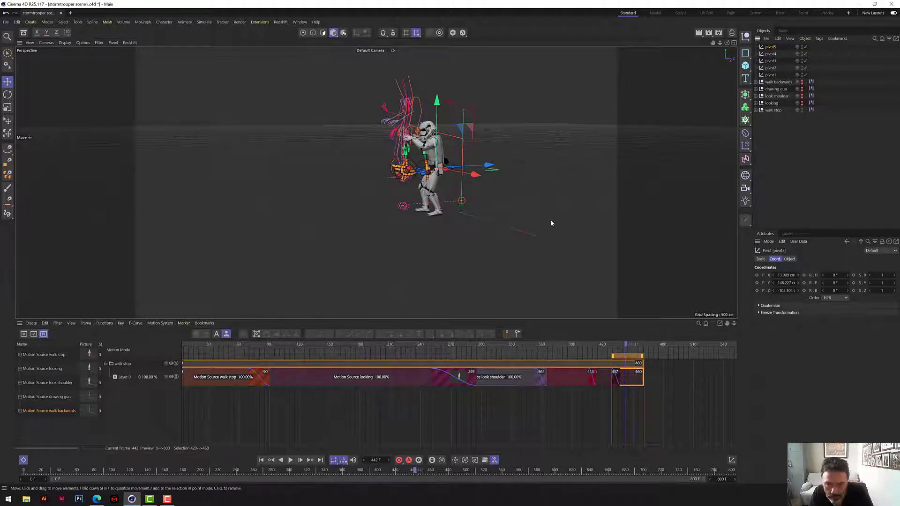
- Try pivot5 Z positions of 15.896 cm and 61.896 cm, comparing the leg poses across the overlap of the two walk backwards clips
{"action": "scroll", "coordinate": [417, 211], "scroll_direction": "up", "scroll_amount": 6}
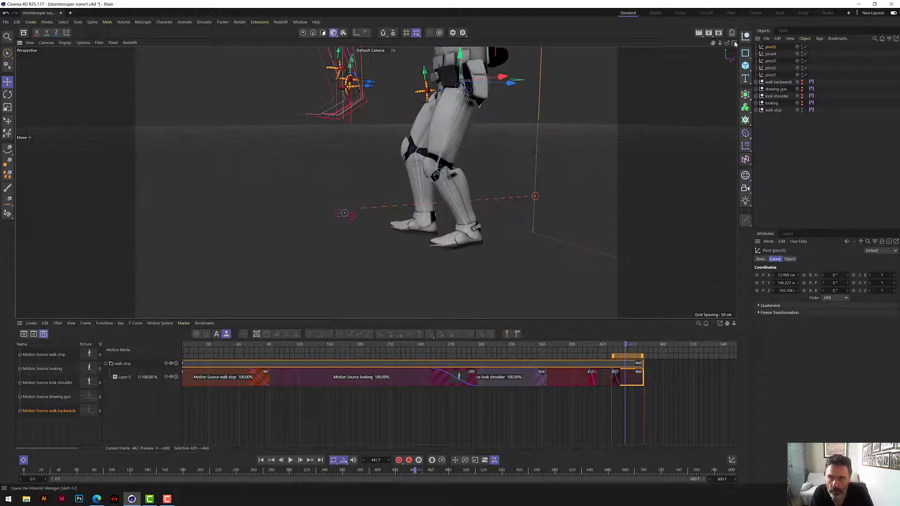
{"action": "scroll", "coordinate": [375, 183], "scroll_direction": "up", "scroll_amount": 3}
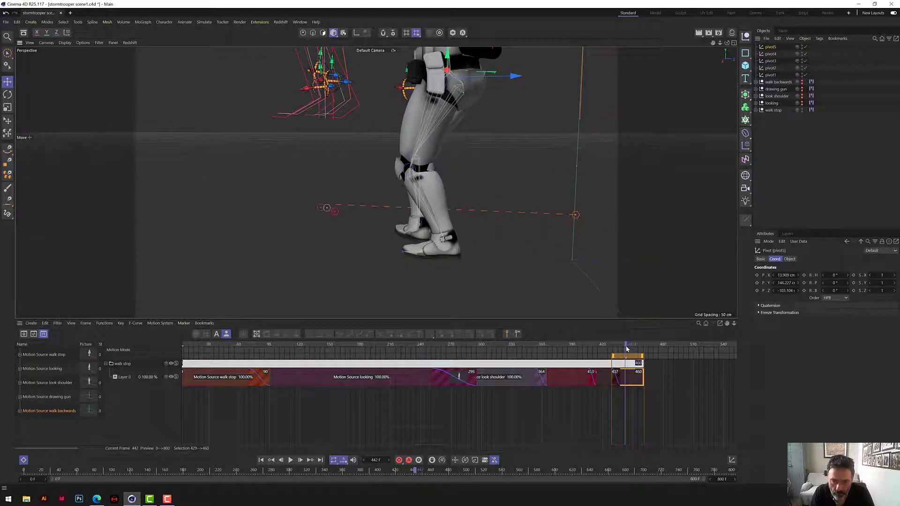
{"action": "mouse_move", "coordinate": [626, 348]}
{"action": "left_mouse_down"}
{"action": "mouse_move", "coordinate": [606, 349]}
{"action": "mouse_move", "coordinate": [623, 356]}
{"action": "left_mouse_up"}
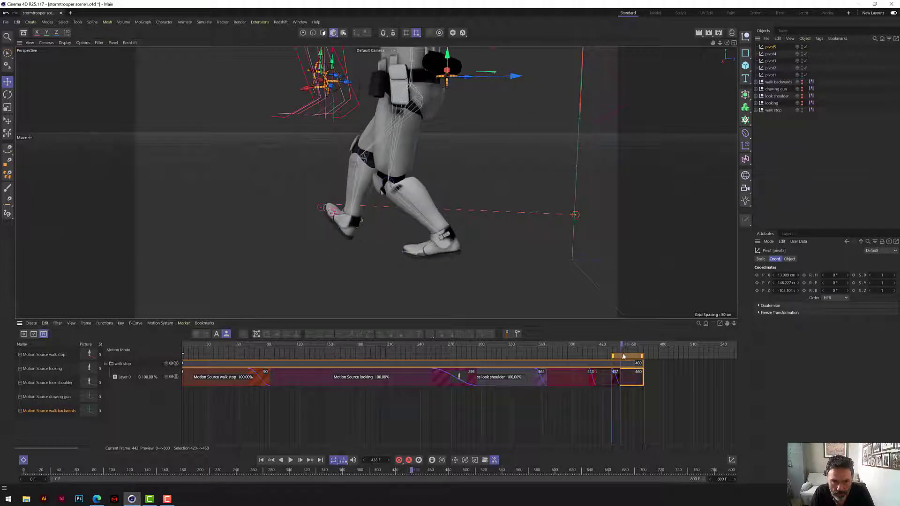
{"action": "left_click_drag", "start_coordinate": [774, 293], "coordinate": [825, 293]}
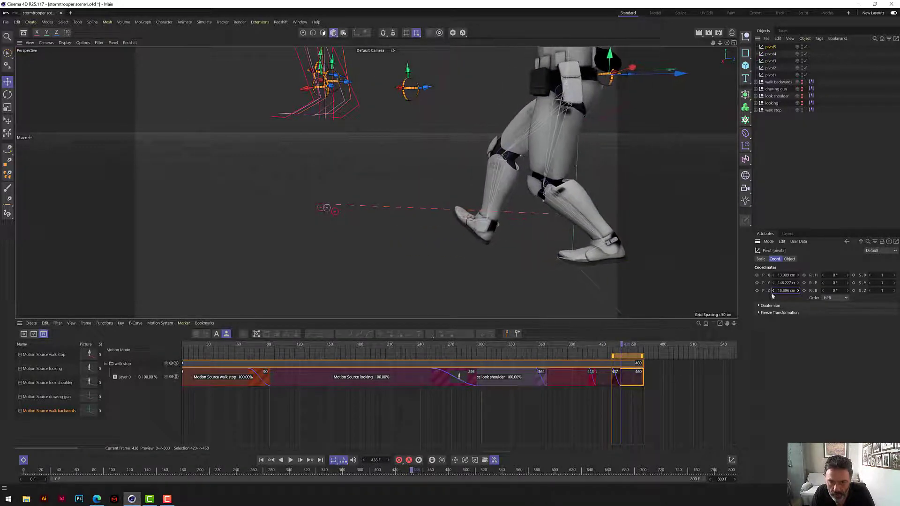
{"action": "mouse_move", "coordinate": [624, 346]}
{"action": "left_mouse_down"}
{"action": "mouse_move", "coordinate": [613, 348]}
{"action": "mouse_move", "coordinate": [619, 352]}
{"action": "left_mouse_up"}
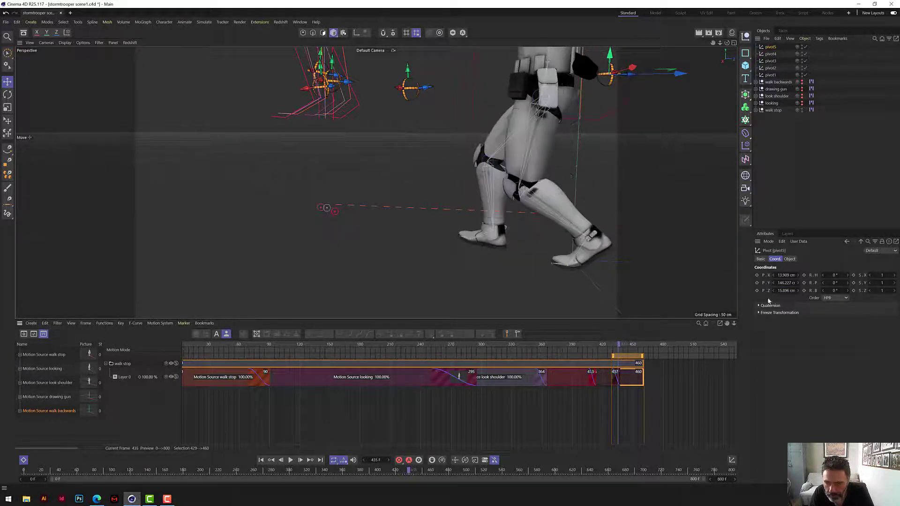
{"action": "left_click_drag", "start_coordinate": [776, 292], "coordinate": [800, 292]}
{"action": "left_click_drag", "start_coordinate": [620, 346], "coordinate": [621, 351]}
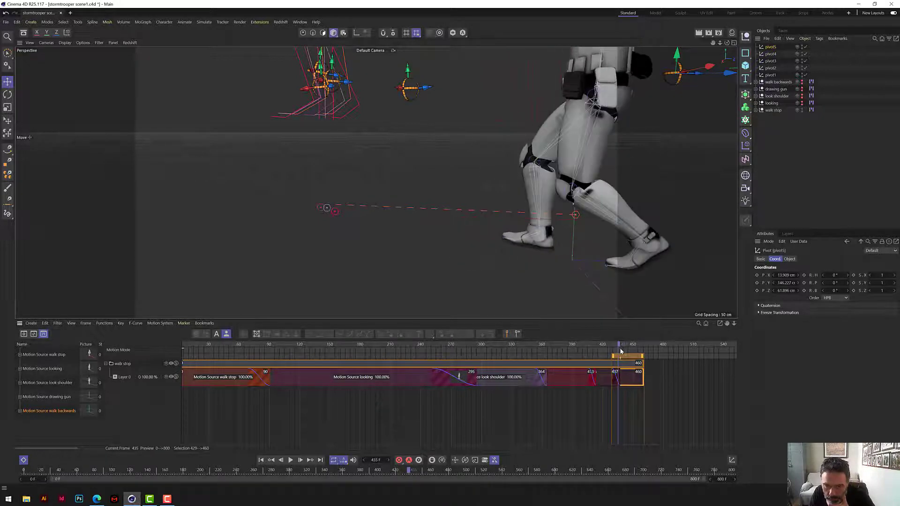
- Set pivot5's Z position to 126.896 cm, compare the poses around the clip overlap, and refine it to 141.896 cm
{"action": "left_click_drag", "start_coordinate": [775, 290], "coordinate": [804, 290]}
{"action": "left_click_drag", "start_coordinate": [619, 348], "coordinate": [603, 353]}
{"action": "left_click", "coordinate": [798, 291]}
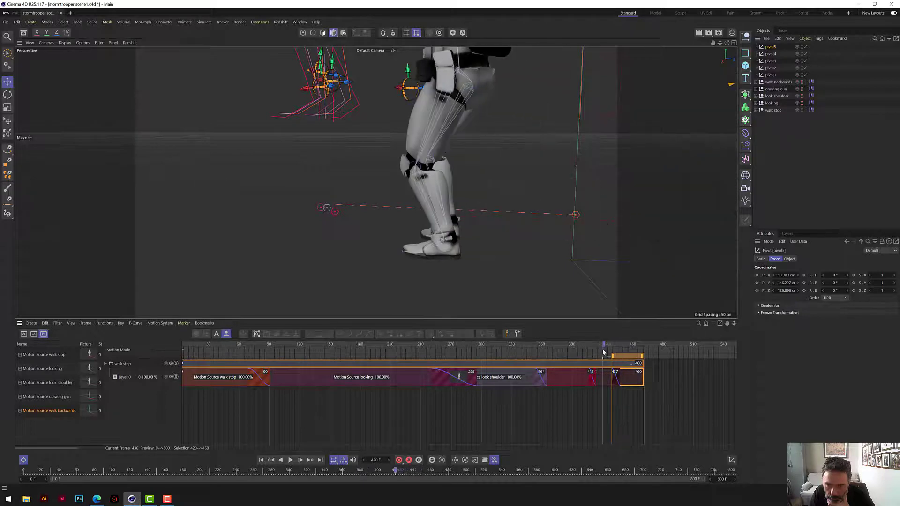
- Play back the two consecutive walk backwards clips with the whole character in view
{"action": "scroll", "coordinate": [533, 182], "scroll_direction": "down", "scroll_amount": 5}
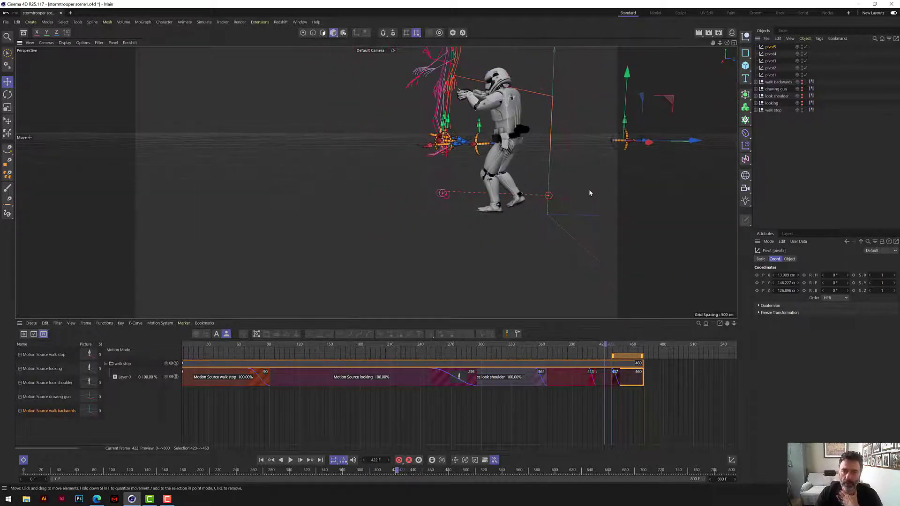
{"action": "mouse_move", "coordinate": [713, 43]}
{"action": "left_mouse_down"}
{"action": "mouse_move", "coordinate": [373, 183]}
{"action": "mouse_move", "coordinate": [727, 43]}
{"action": "left_mouse_up"}
{"action": "left_click", "coordinate": [591, 345]}
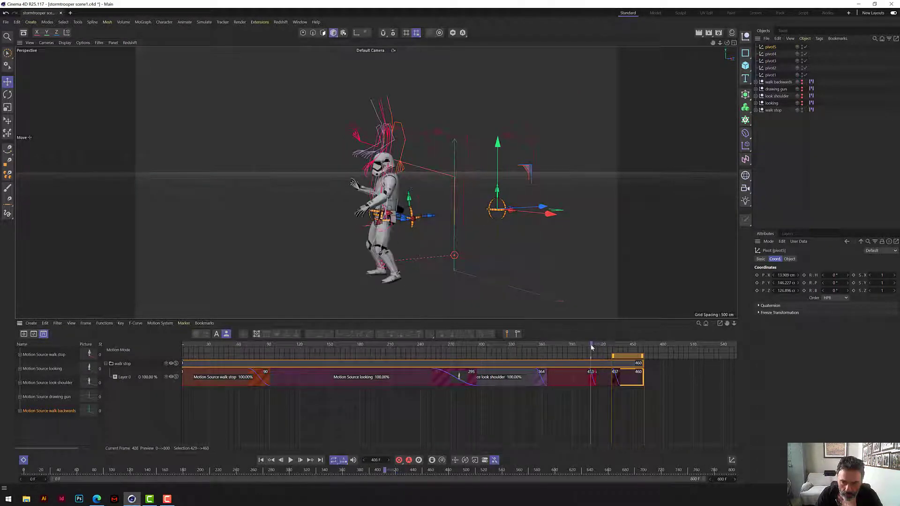
{"action": "left_click", "coordinate": [291, 461]}
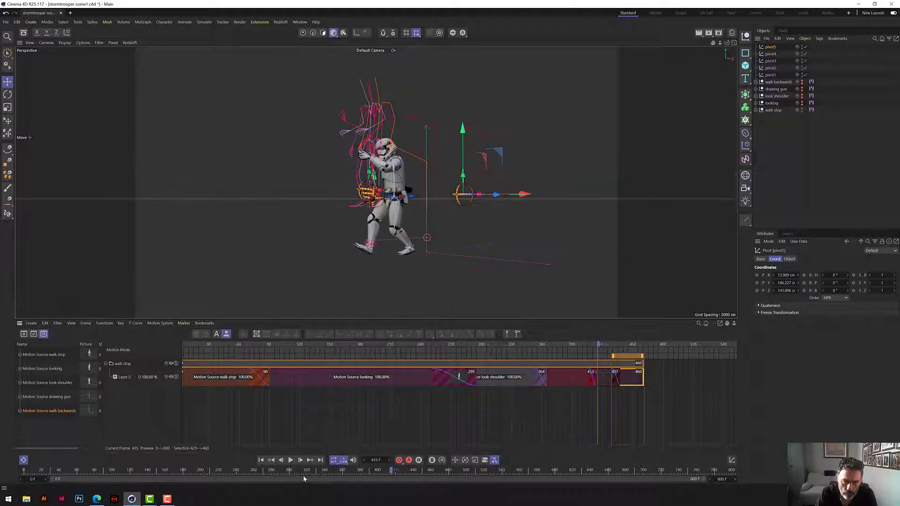
{"action": "left_click", "coordinate": [291, 461]}
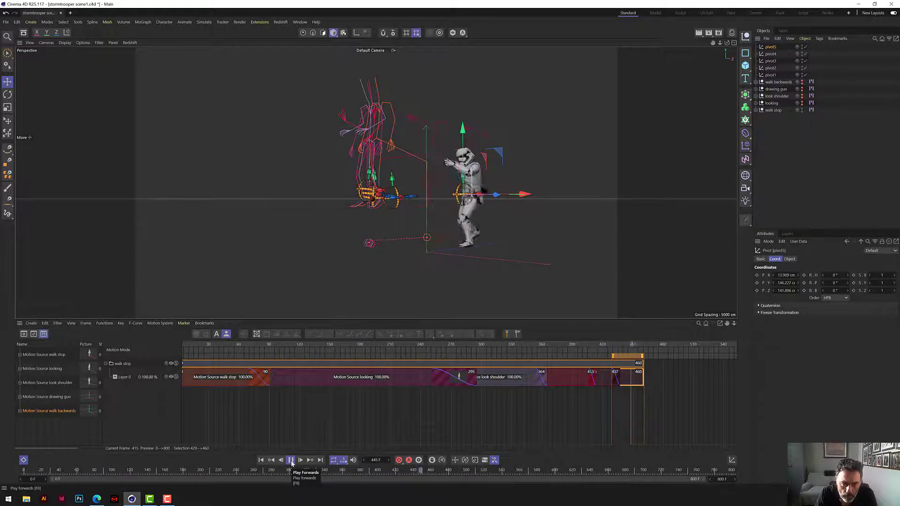
- Inspect the feet close up from the opposite side while scrubbing through the walk backwards overlap around frames 432 to 436
{"action": "left_click_drag", "start_coordinate": [645, 346], "coordinate": [620, 352]}
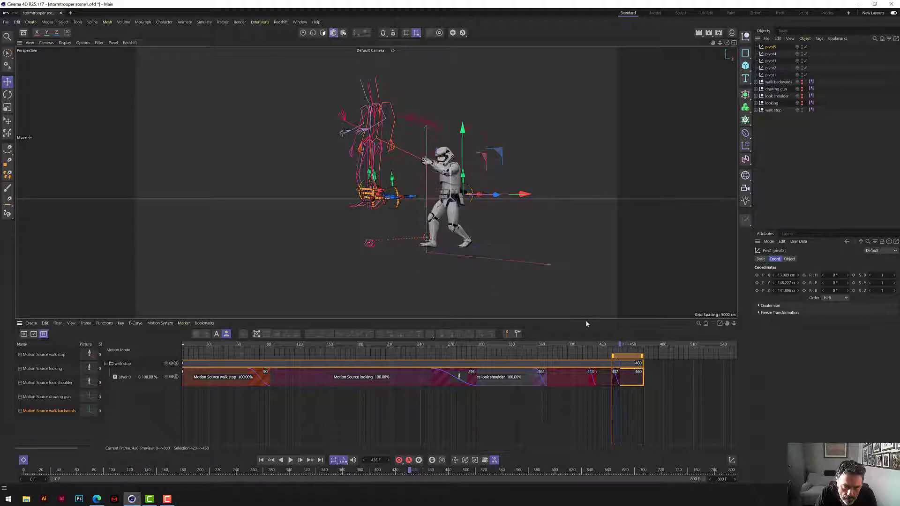
{"action": "scroll", "coordinate": [440, 248], "scroll_direction": "up", "scroll_amount": 4}
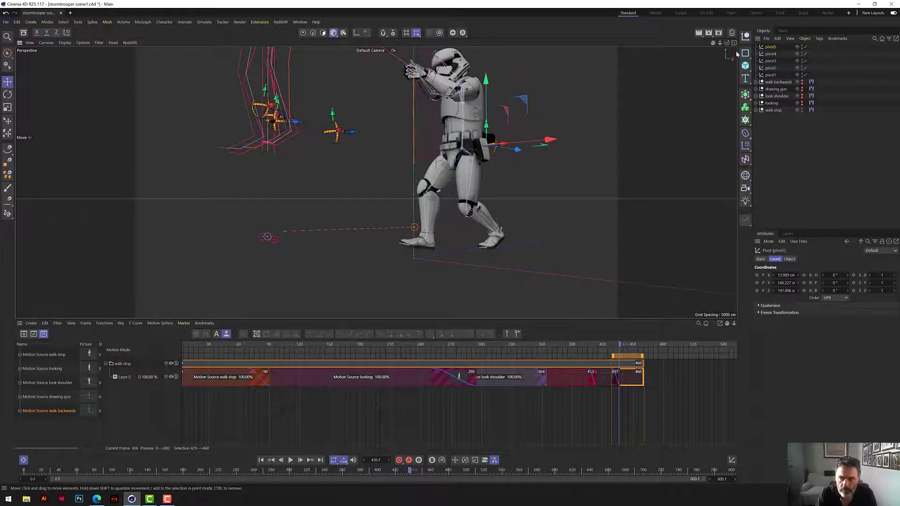
{"action": "left_click_drag", "start_coordinate": [737, 55], "coordinate": [373, 181], "text": "alt"}
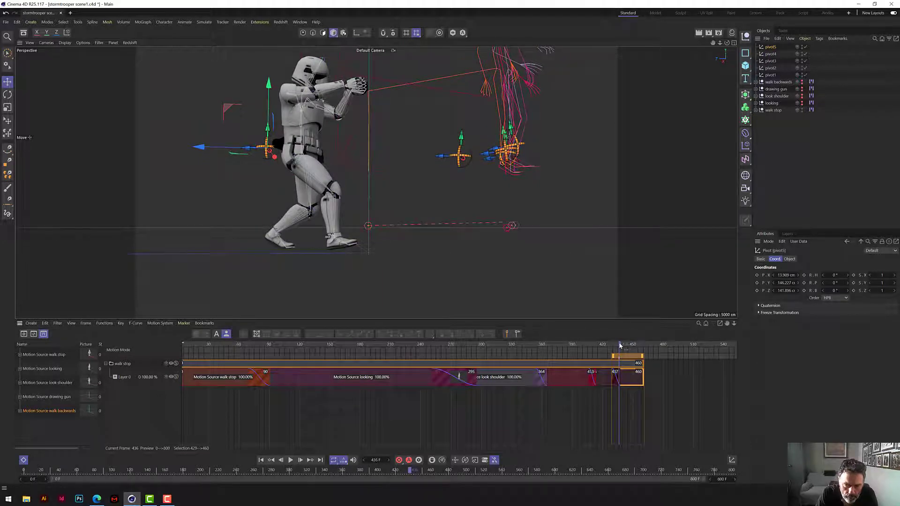
{"action": "mouse_move", "coordinate": [620, 345]}
{"action": "left_mouse_down"}
{"action": "mouse_move", "coordinate": [630, 350]}
{"action": "mouse_move", "coordinate": [609, 352]}
{"action": "mouse_move", "coordinate": [617, 352]}
{"action": "left_mouse_up"}
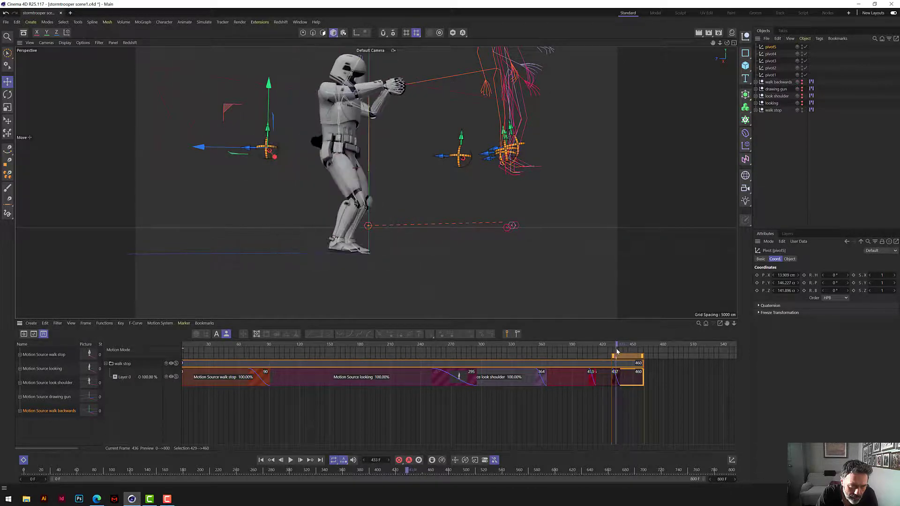
{"action": "scroll", "coordinate": [356, 253], "scroll_direction": "up", "scroll_amount": 6}
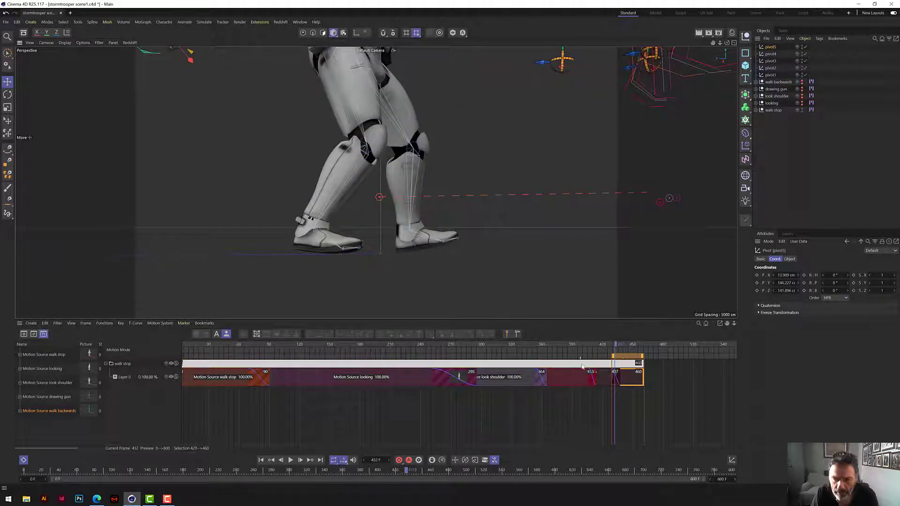
{"action": "left_click_drag", "start_coordinate": [616, 345], "coordinate": [570, 347]}
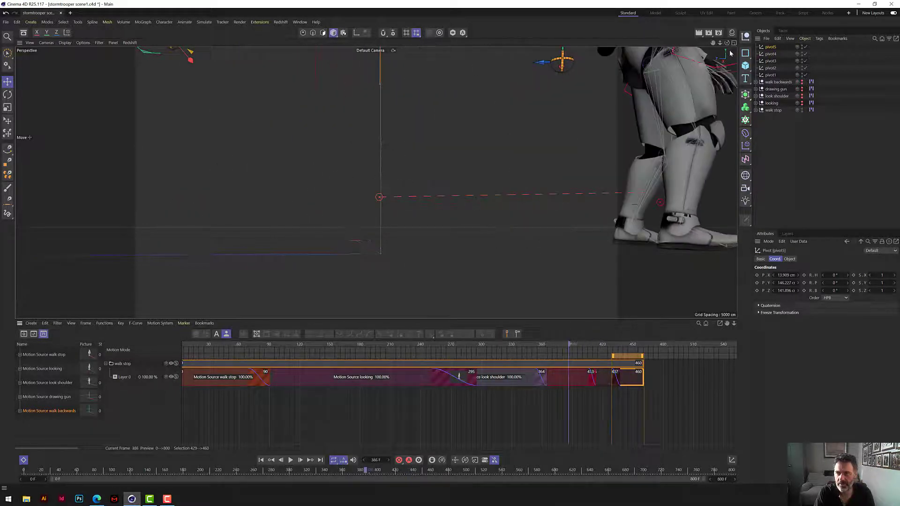
{"action": "scroll", "coordinate": [376, 183], "scroll_direction": "down", "scroll_amount": 3}
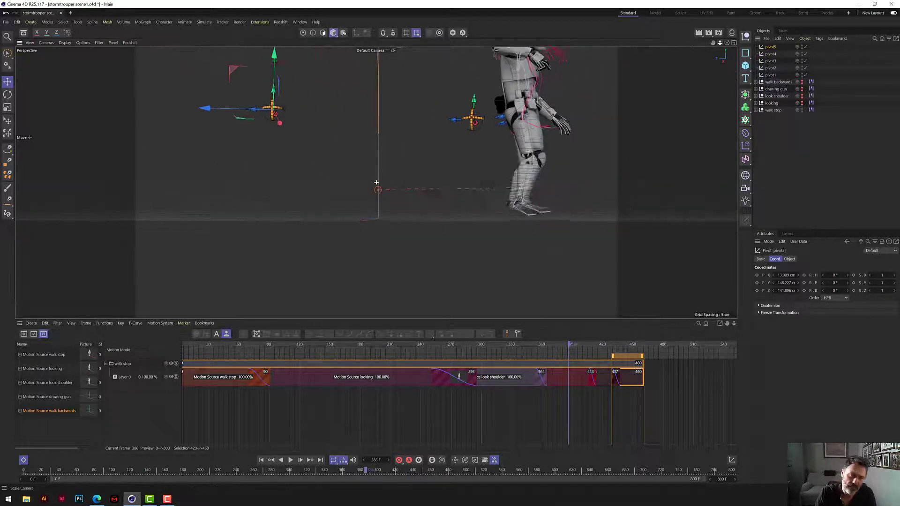
{"action": "scroll", "coordinate": [377, 183], "scroll_direction": "down", "scroll_amount": 2}
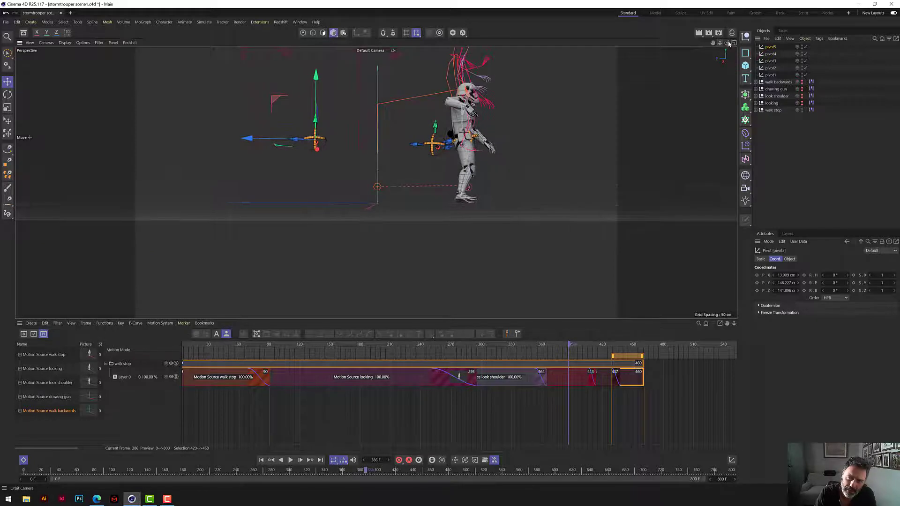
{"action": "left_click_drag", "start_coordinate": [376, 182], "coordinate": [376, 183], "text": "alt"}
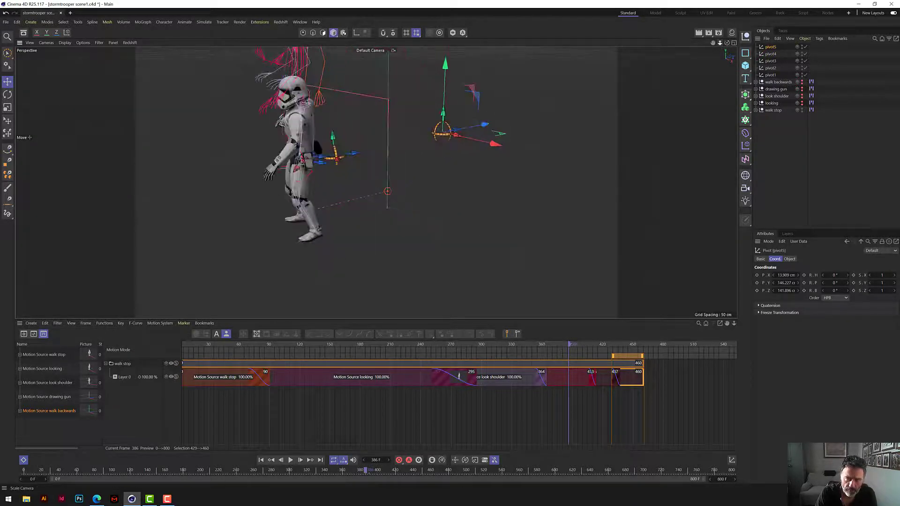
{"action": "left_click_drag", "start_coordinate": [721, 43], "coordinate": [705, 57]}
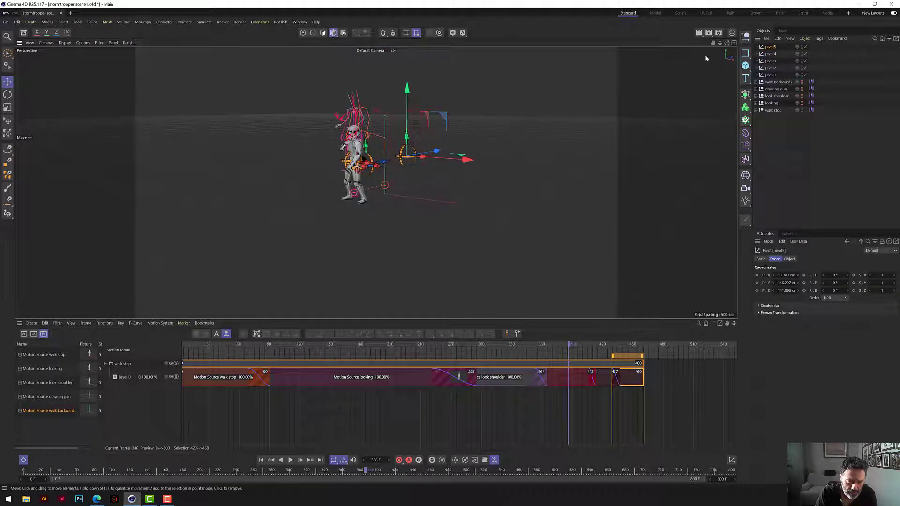
{"action": "left_click", "coordinate": [539, 365]}
{"action": "left_click", "coordinate": [570, 372]}
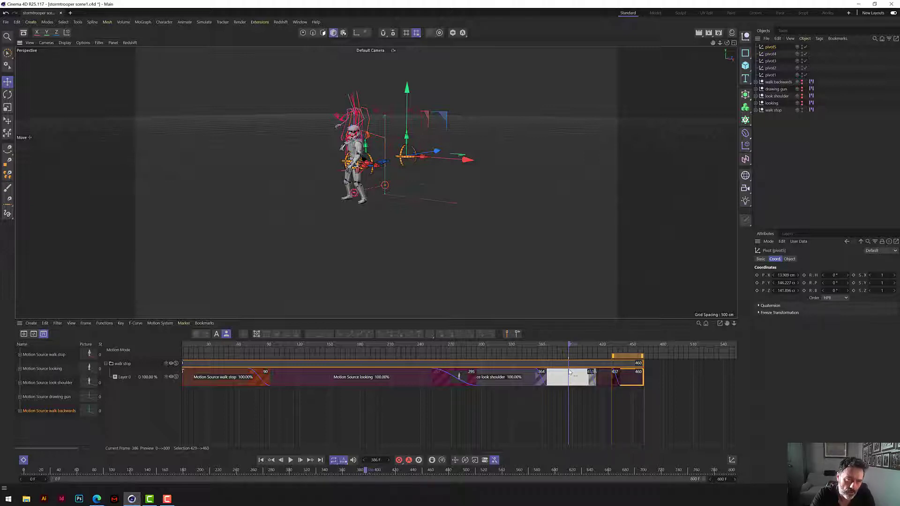
{"action": "left_click", "coordinate": [564, 361]}
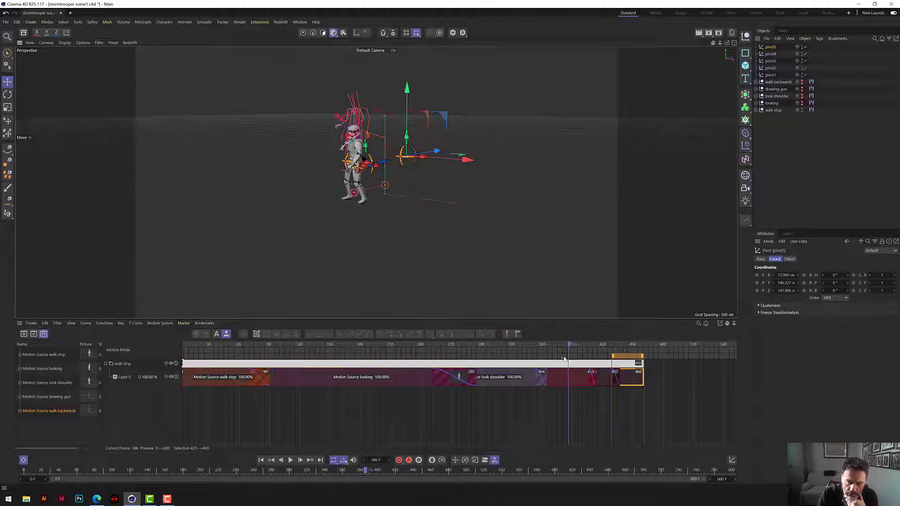
{"action": "left_click_drag", "start_coordinate": [570, 346], "coordinate": [584, 363]}
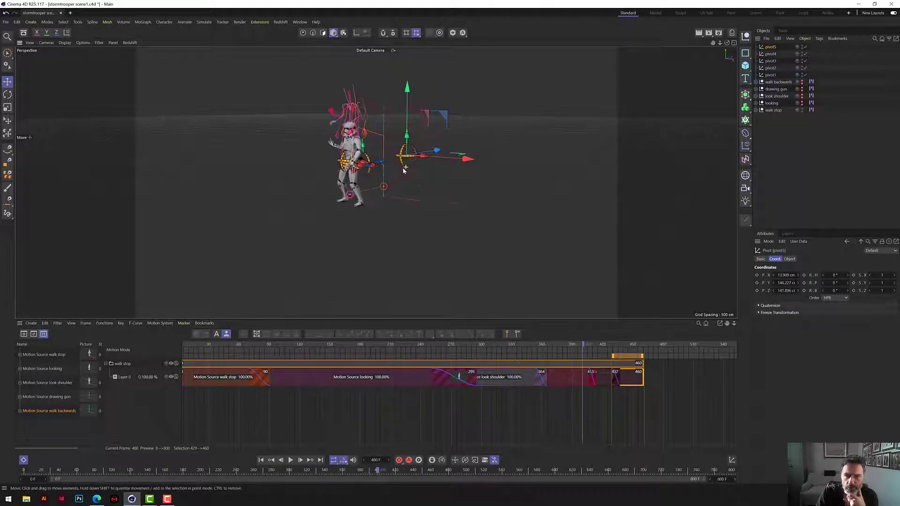
- Add a light object to the scene and raise it above the origin to about the character's head height
{"action": "left_click", "coordinate": [745, 202]}
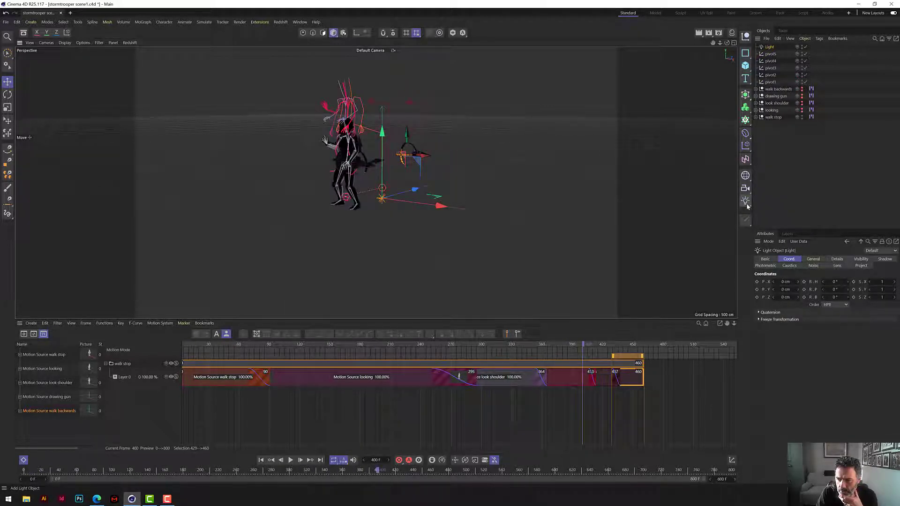
{"action": "key", "text": "Delete"}
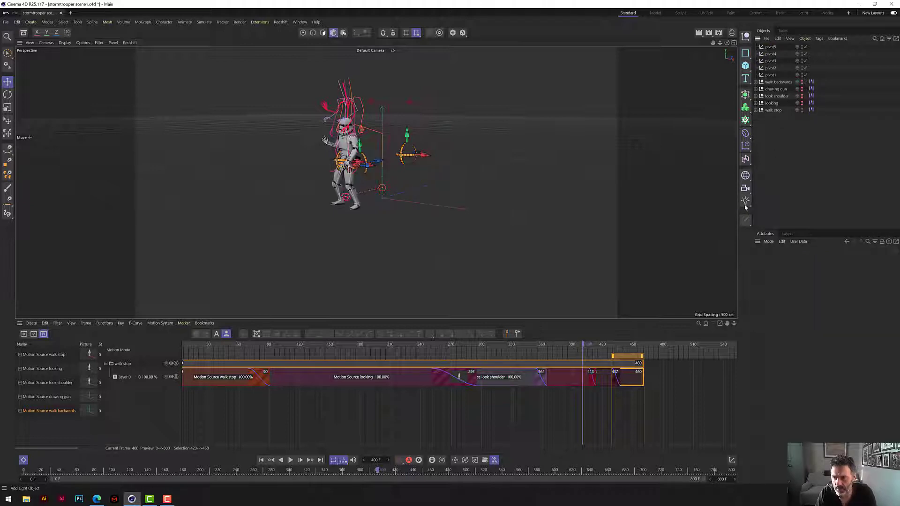
{"action": "left_click", "coordinate": [746, 202]}
{"action": "left_click", "coordinate": [777, 291]}
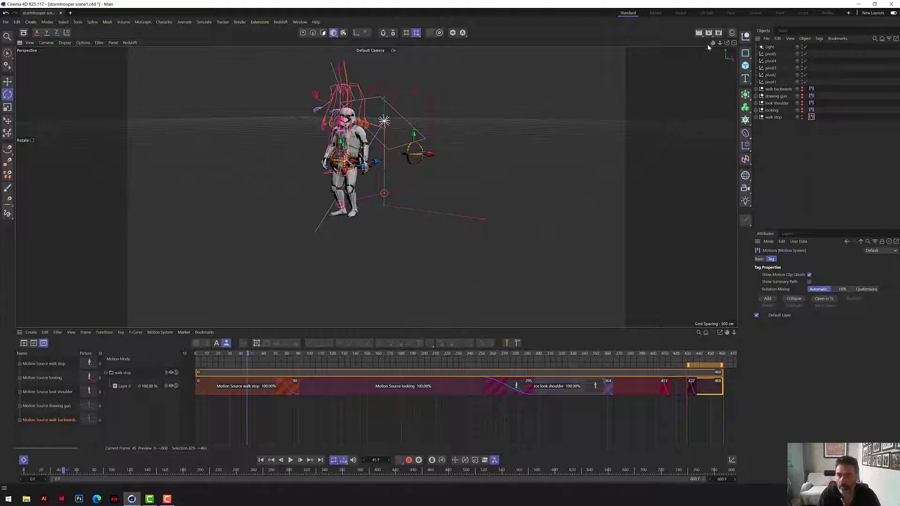
- Set the render output to a manual frame range from 0 to 460
{"action": "left_click", "coordinate": [719, 32]}
{"action": "left_click", "coordinate": [729, 140]}
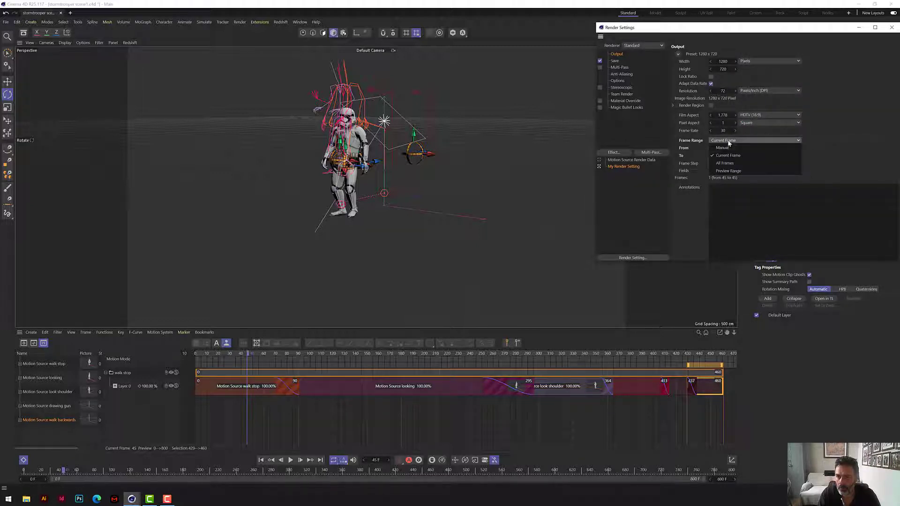
{"action": "left_click", "coordinate": [729, 164]}
{"action": "left_click", "coordinate": [723, 156]}
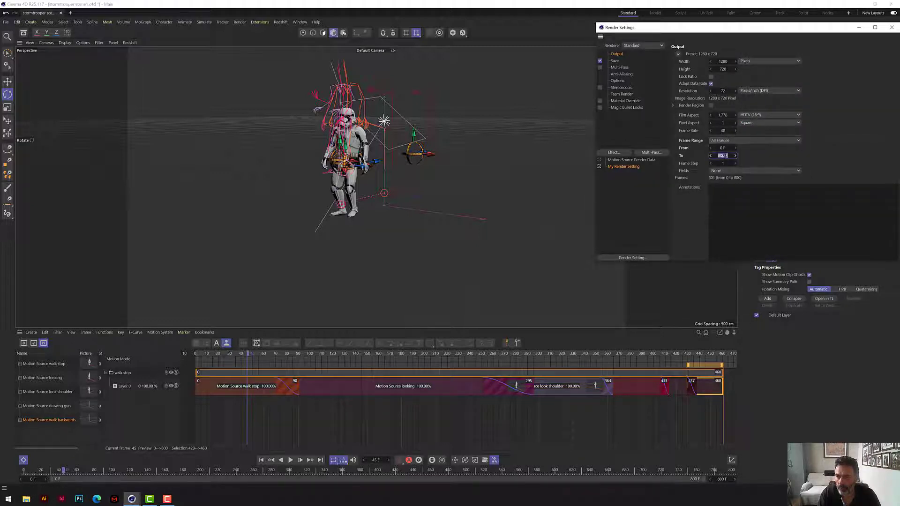
{"action": "key", "text": "Return"}
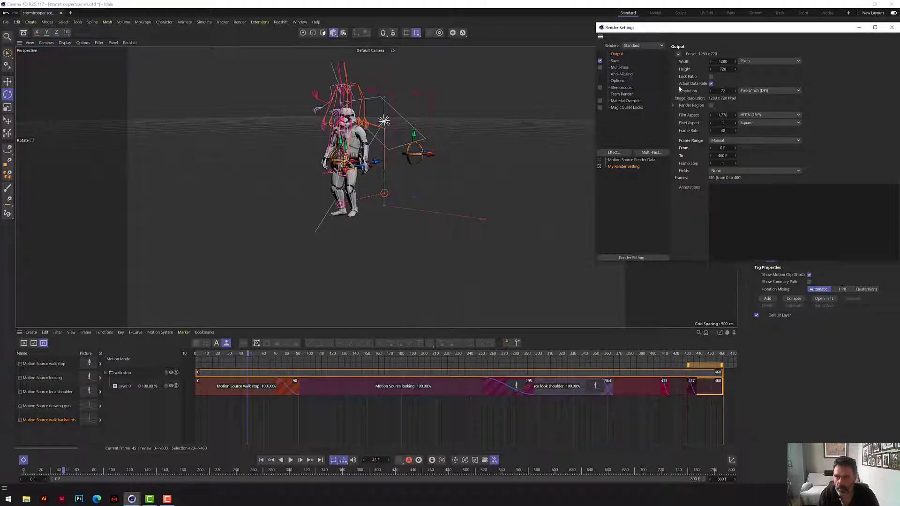
{"action": "left_click", "coordinate": [892, 28]}
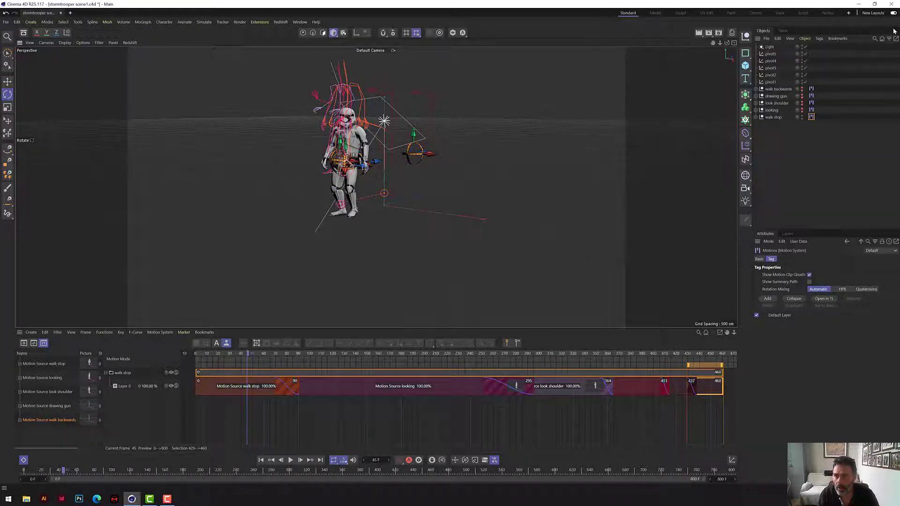
- Render the animation to the Picture Viewer, continuing past the missing texture error
{"action": "left_click", "coordinate": [709, 34]}
{"action": "left_click", "coordinate": [469, 275]}
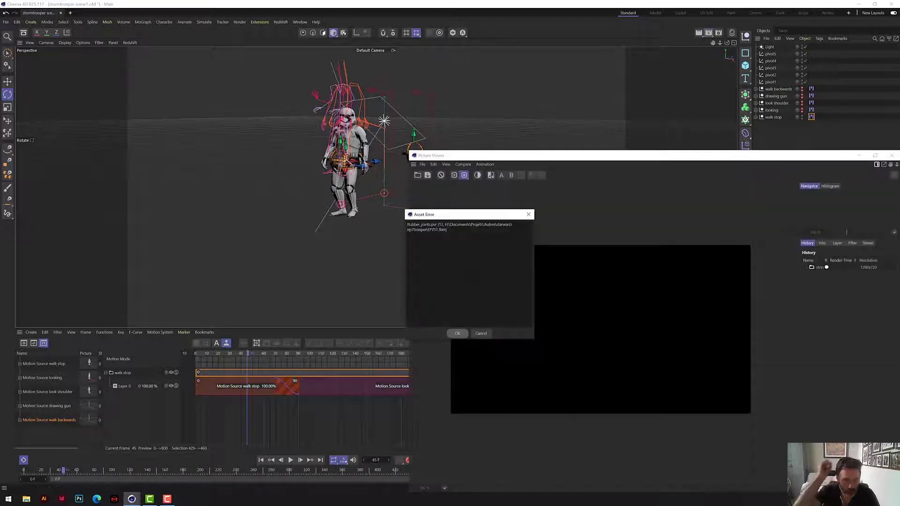
{"action": "left_click", "coordinate": [457, 334]}
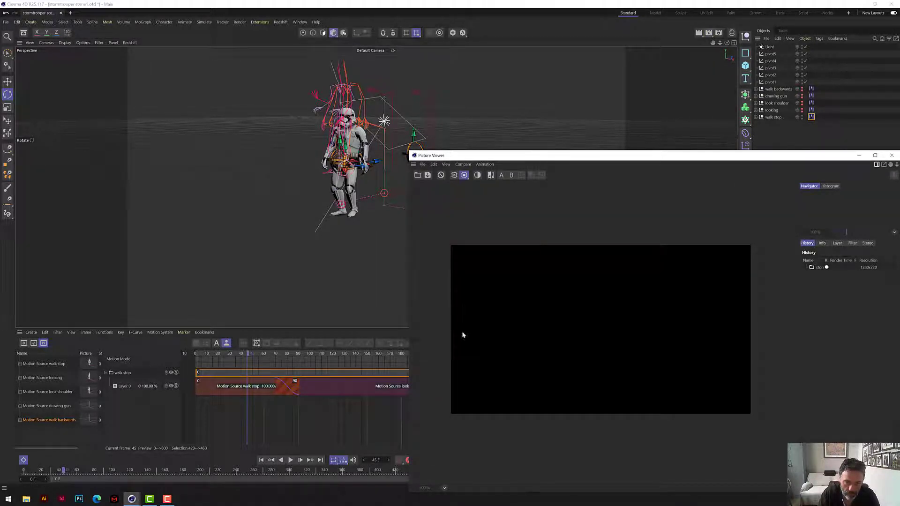
{"action": "left_click_drag", "start_coordinate": [689, 156], "coordinate": [592, 103]}
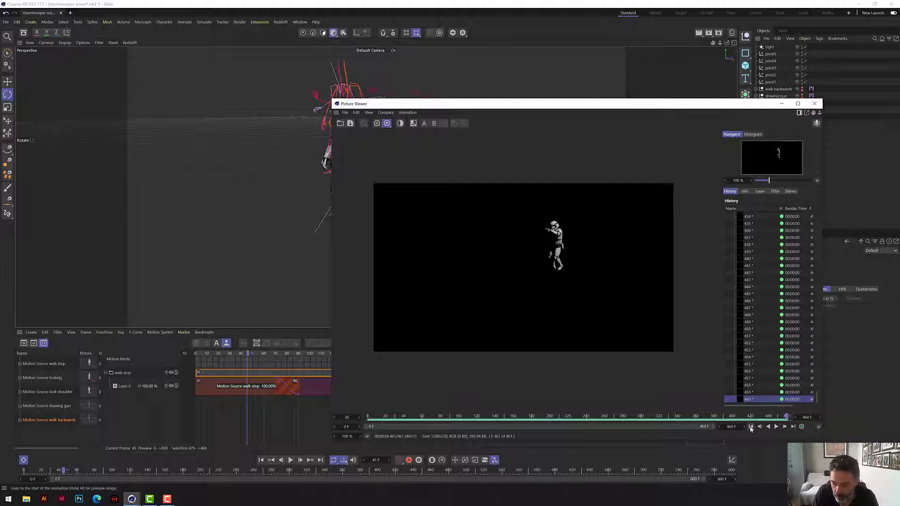
- Play the rendered sequence in the Picture Viewer to review the blended motion, and stop it near the end
{"action": "left_click", "coordinate": [776, 426]}
{"action": "left_click", "coordinate": [776, 426]}
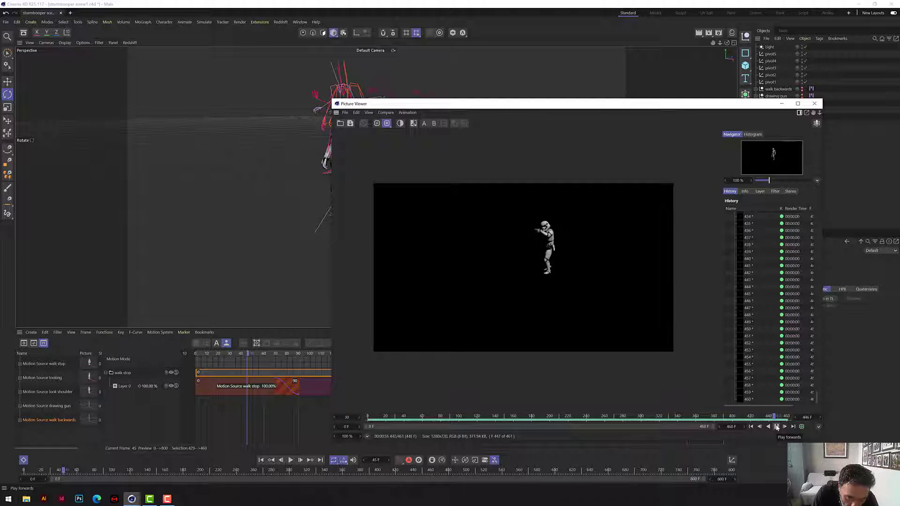
{"action": "left_click", "coordinate": [776, 427]}
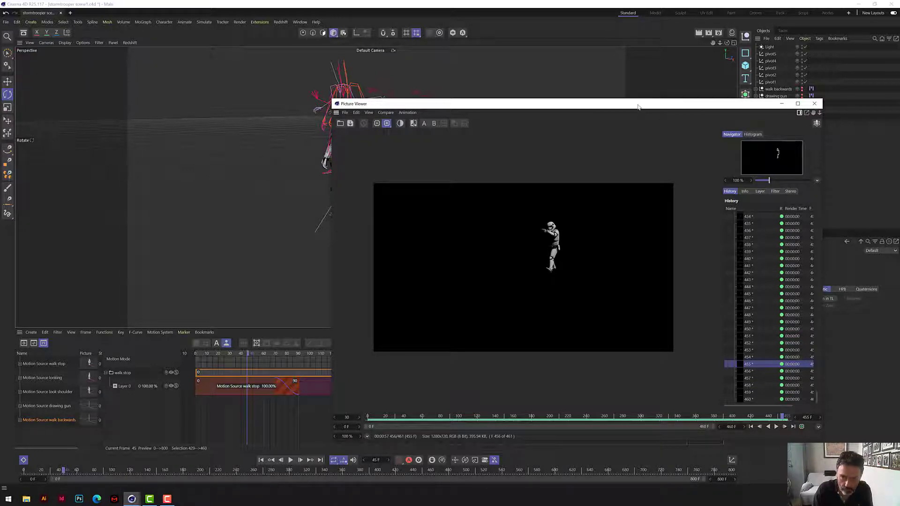
{"action": "left_click_drag", "start_coordinate": [638, 107], "coordinate": [653, 77]}
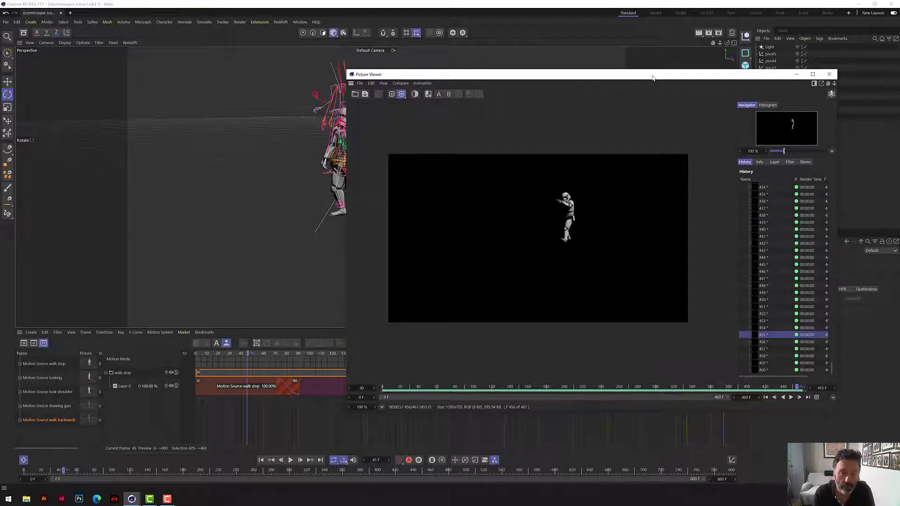